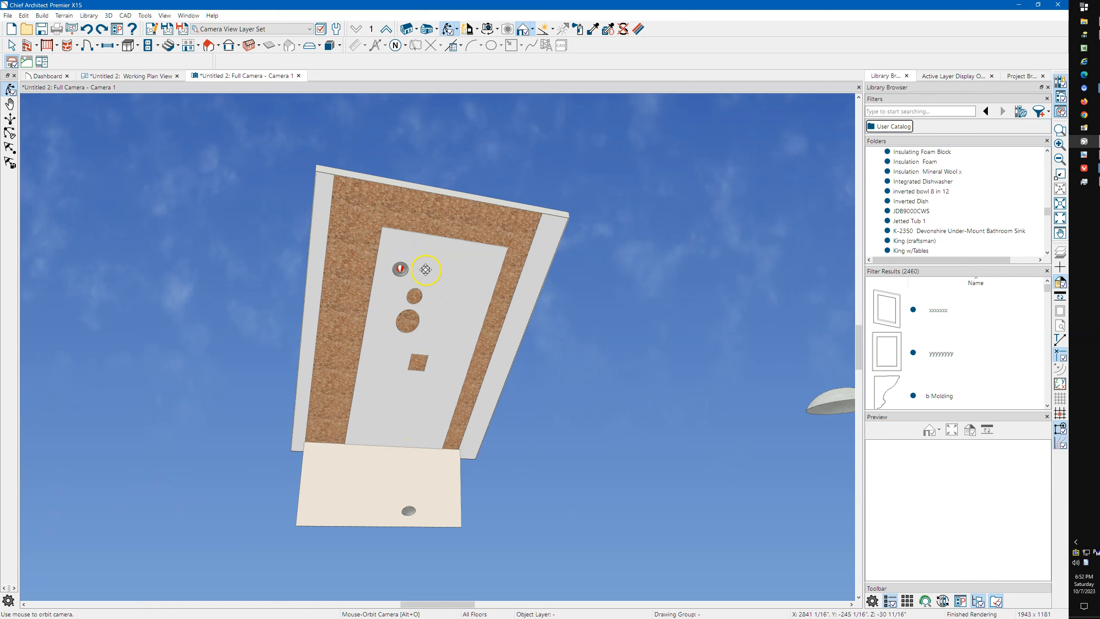
Examine the sloped ceiling plane's openings and the recessed bowl with its striped ball in the plan and camera views
left_click_drag(431, 274, 433, 250)
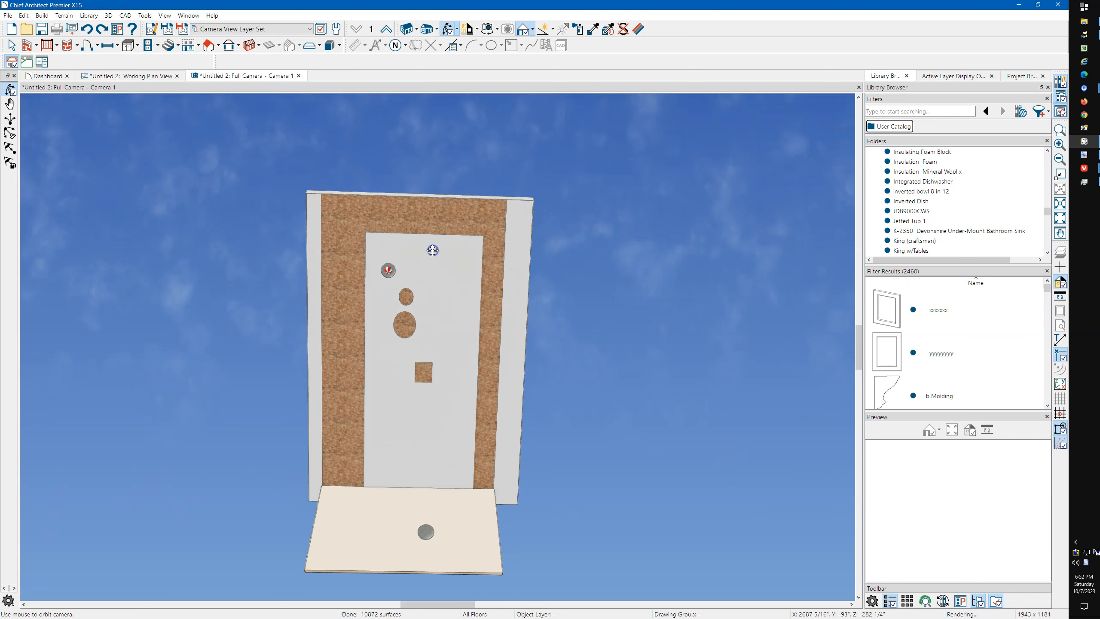
left_click(124, 74)
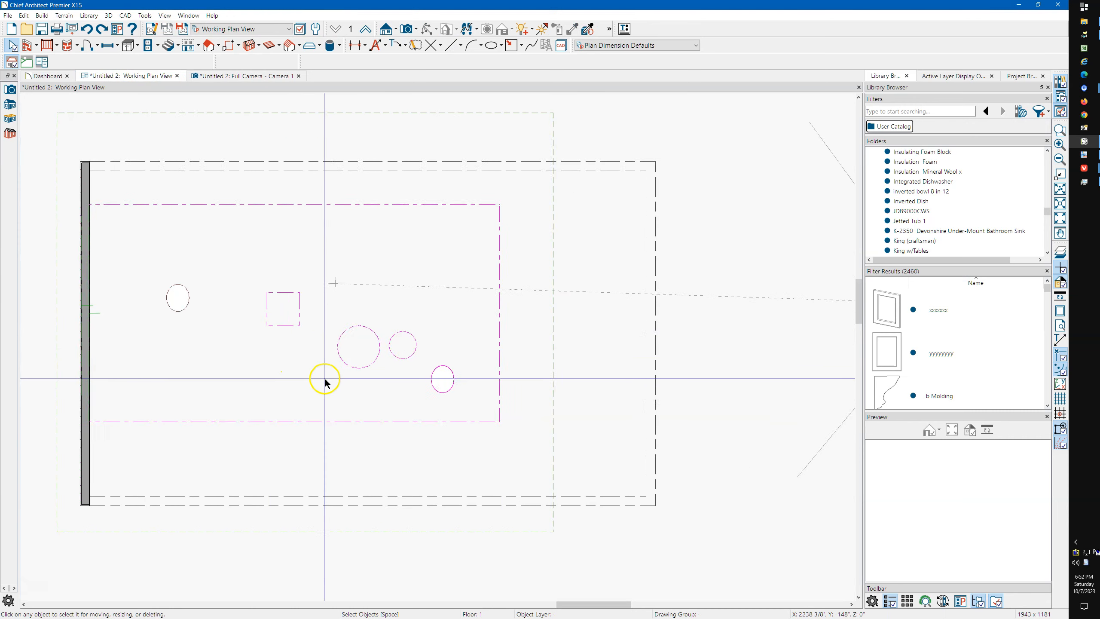
scroll(325, 384, "up", 1)
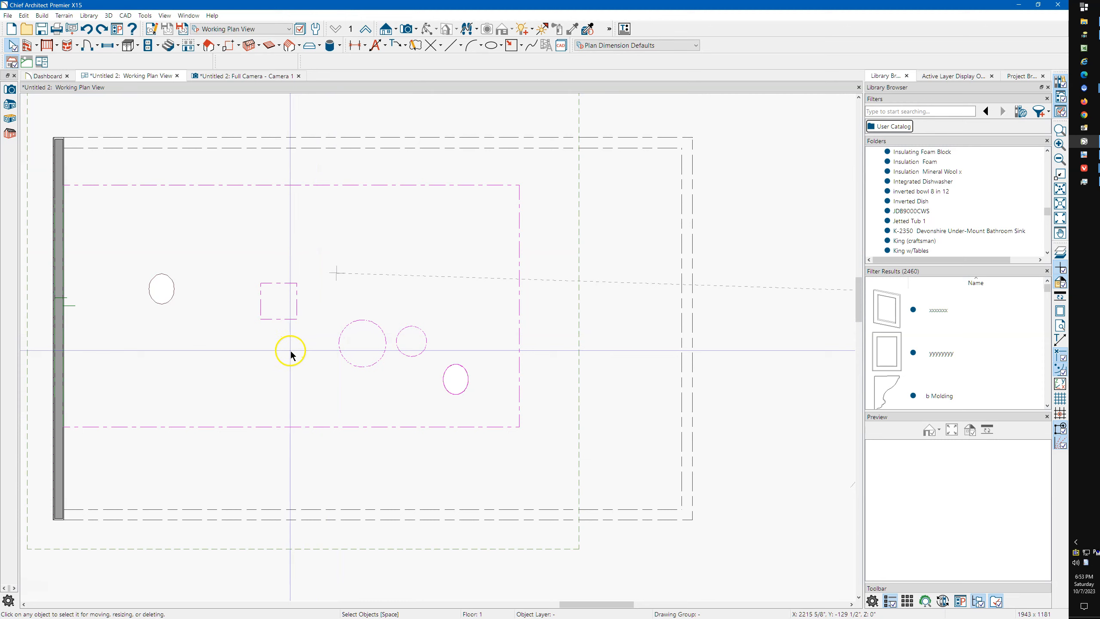
left_click(256, 78)
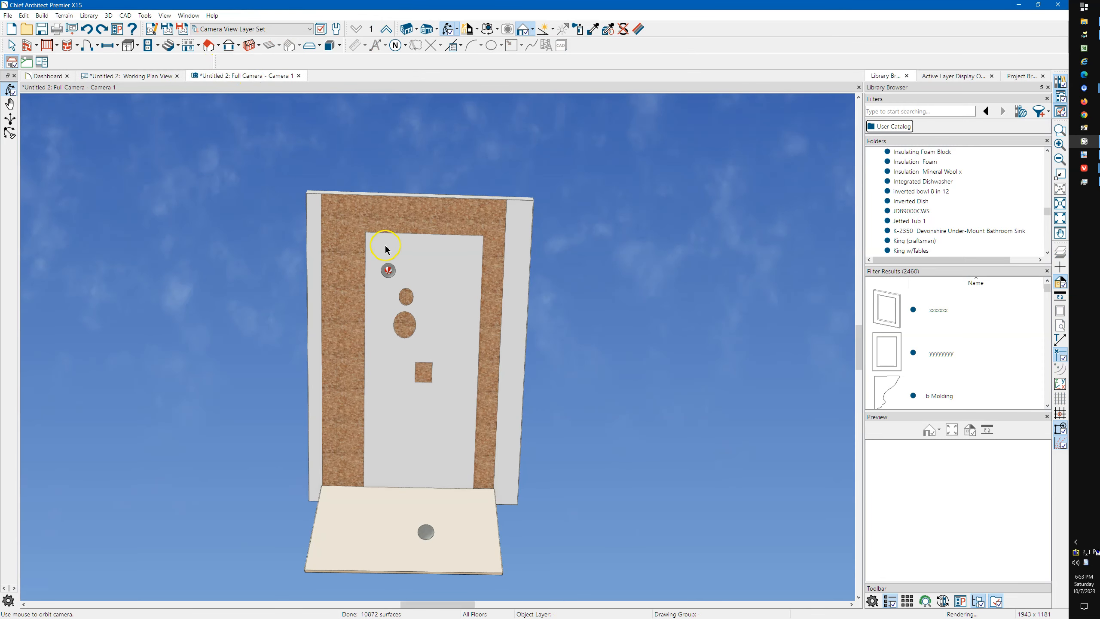
scroll(405, 321, "up", 5)
left_click_drag(401, 331, 363, 318)
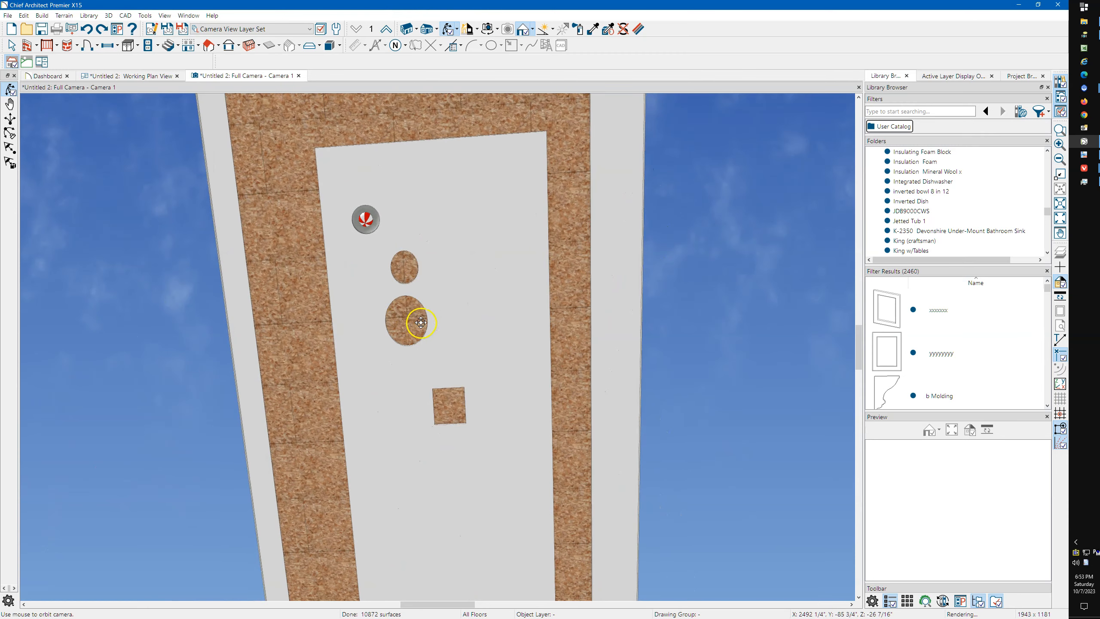
left_click_drag(444, 406, 443, 373)
middle_click_drag(361, 309, 378, 339)
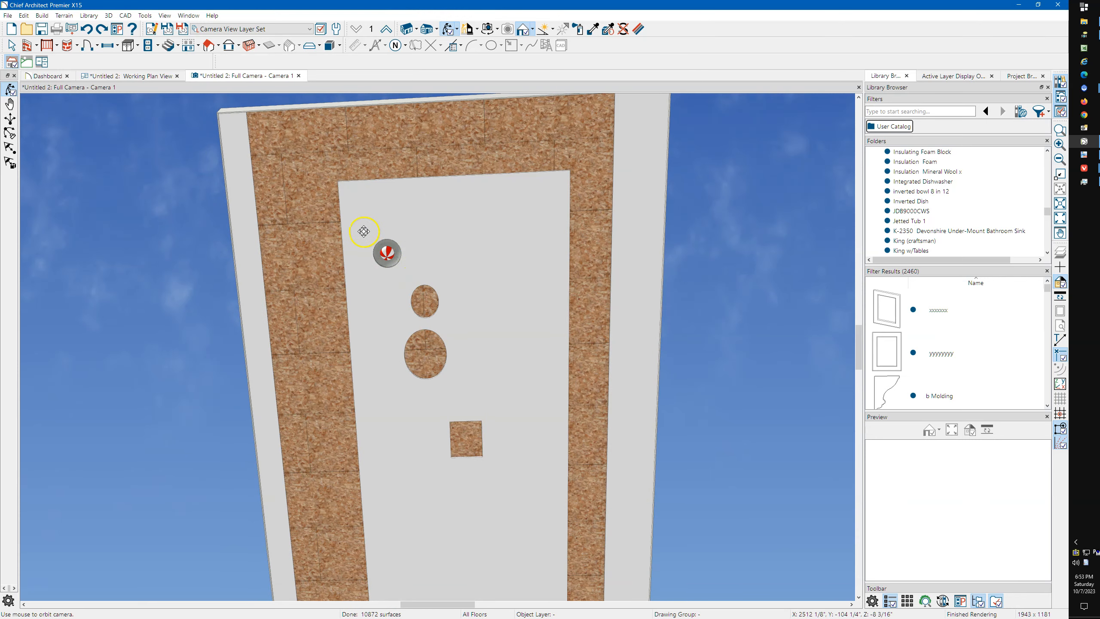
left_click_drag(364, 231, 466, 319)
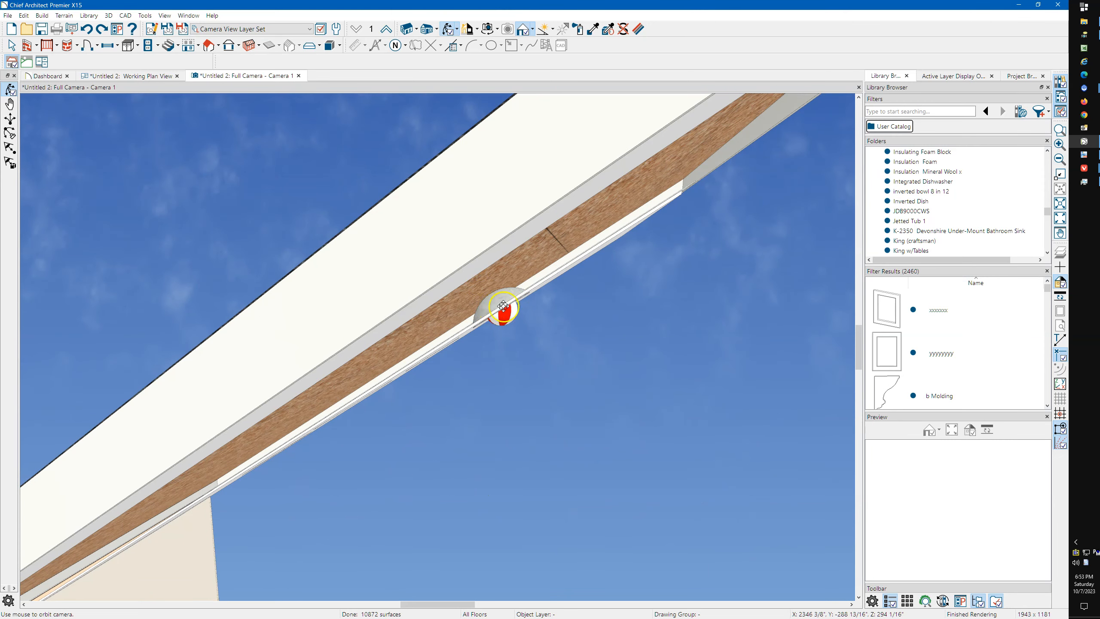
mouse_move(491, 307)
left_mouse_down()
mouse_move(472, 275)
mouse_move(479, 296)
left_mouse_up()
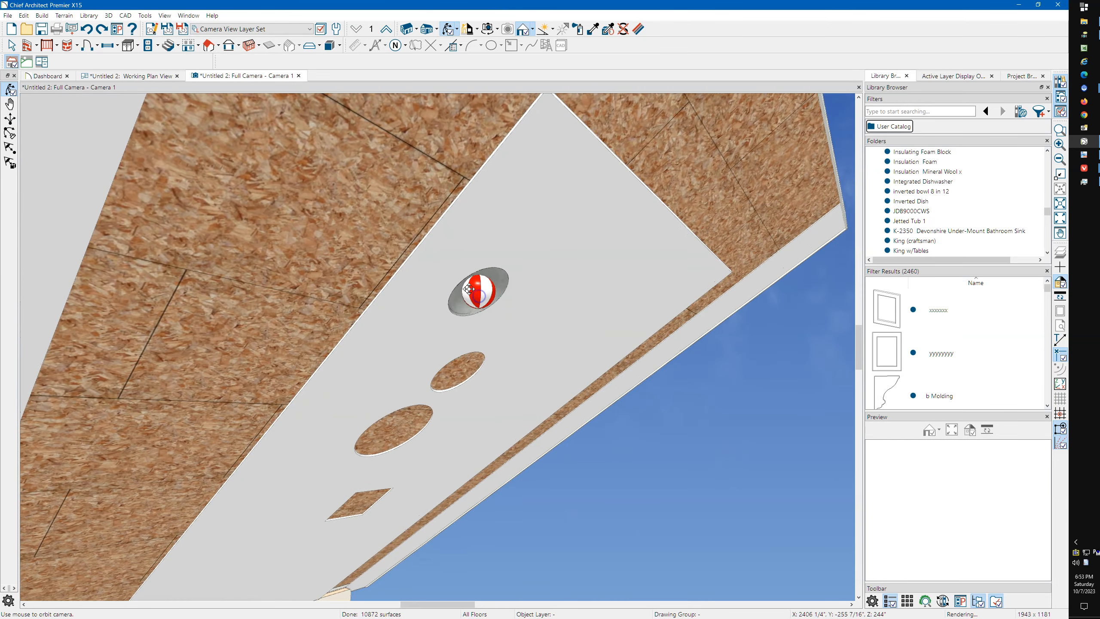
scroll(469, 289, "up", 5)
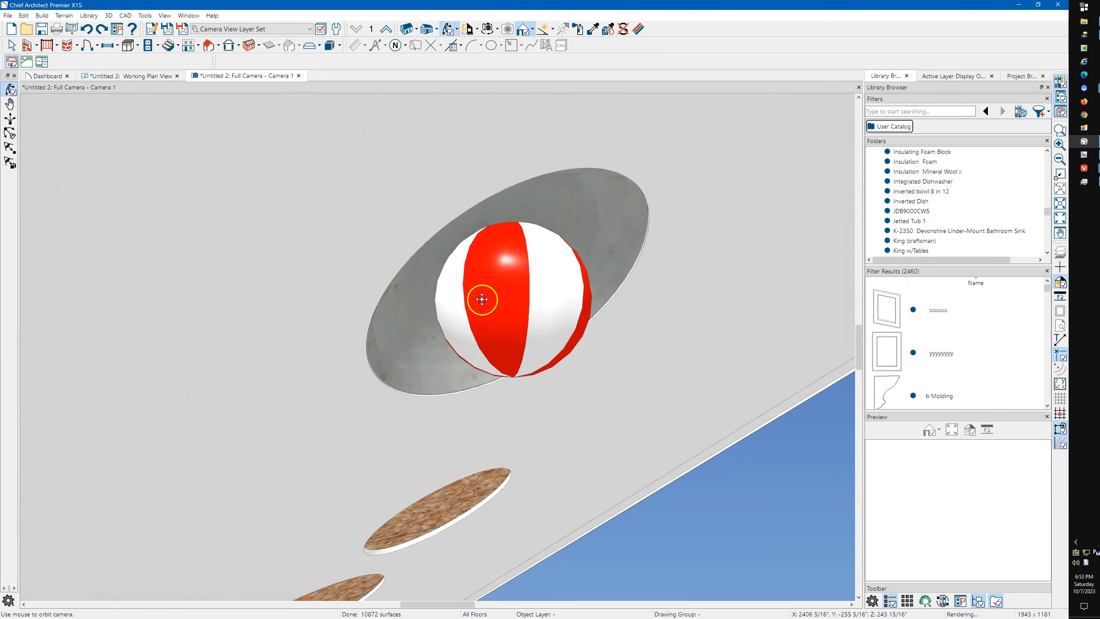
left_click_drag(483, 299, 407, 299)
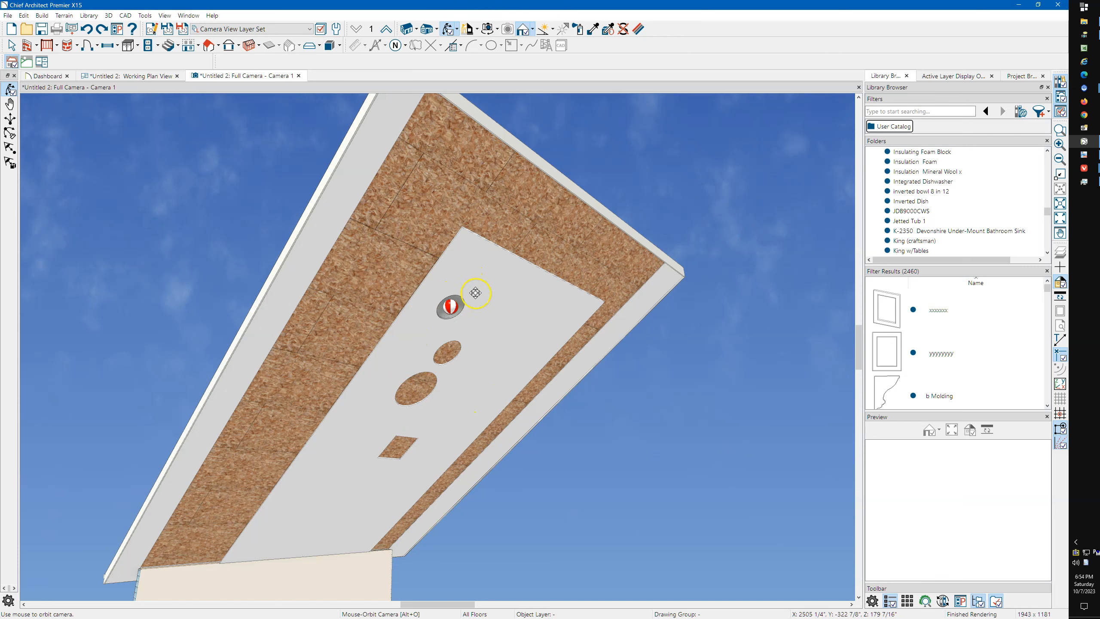
Inspect from below and edge-on how the bowl and striped ball sit in the sloped ceiling plane
left_click_drag(472, 305, 411, 265)
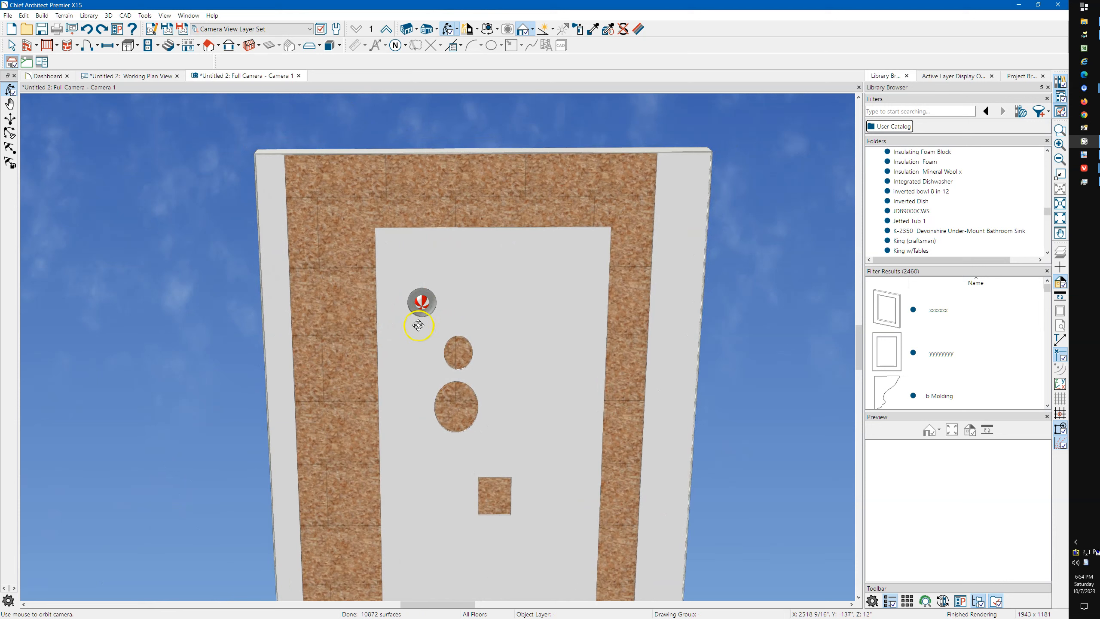
left_click_drag(431, 299, 431, 299)
scroll(446, 286, "up", 5)
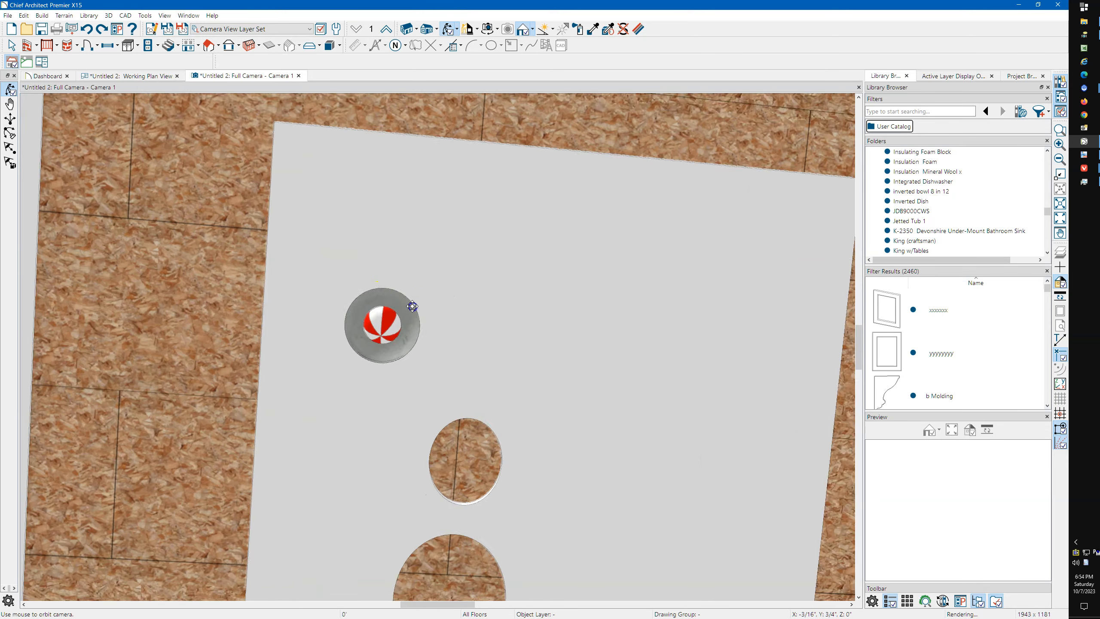
left_click_drag(412, 306, 472, 371)
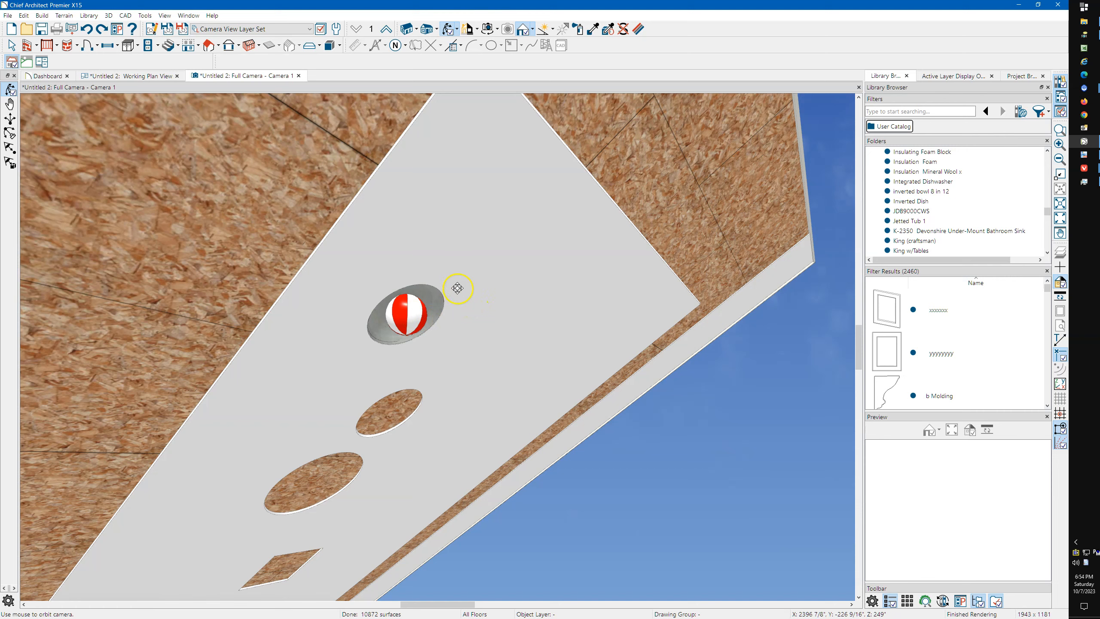
left_click_drag(348, 281, 470, 323)
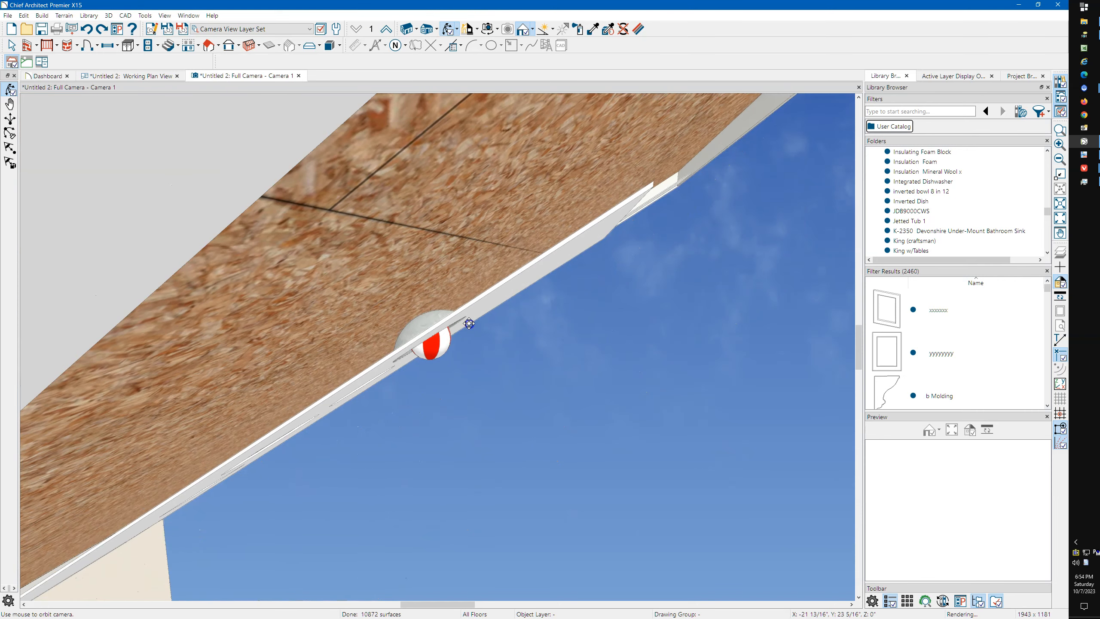
left_click_drag(428, 325, 375, 325)
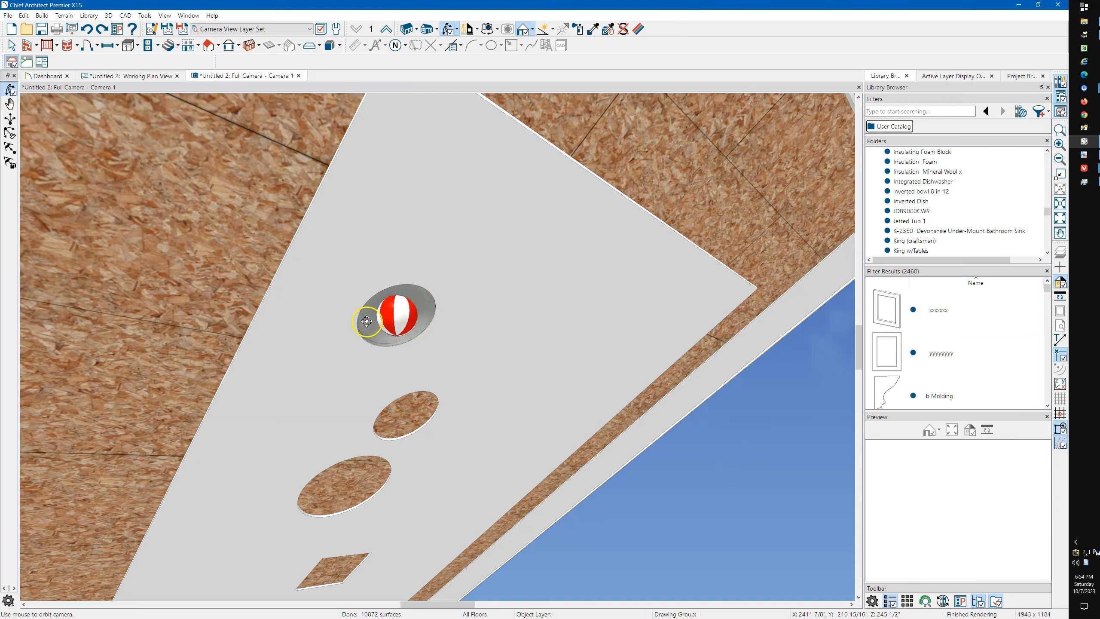
left_click_drag(437, 307, 484, 360)
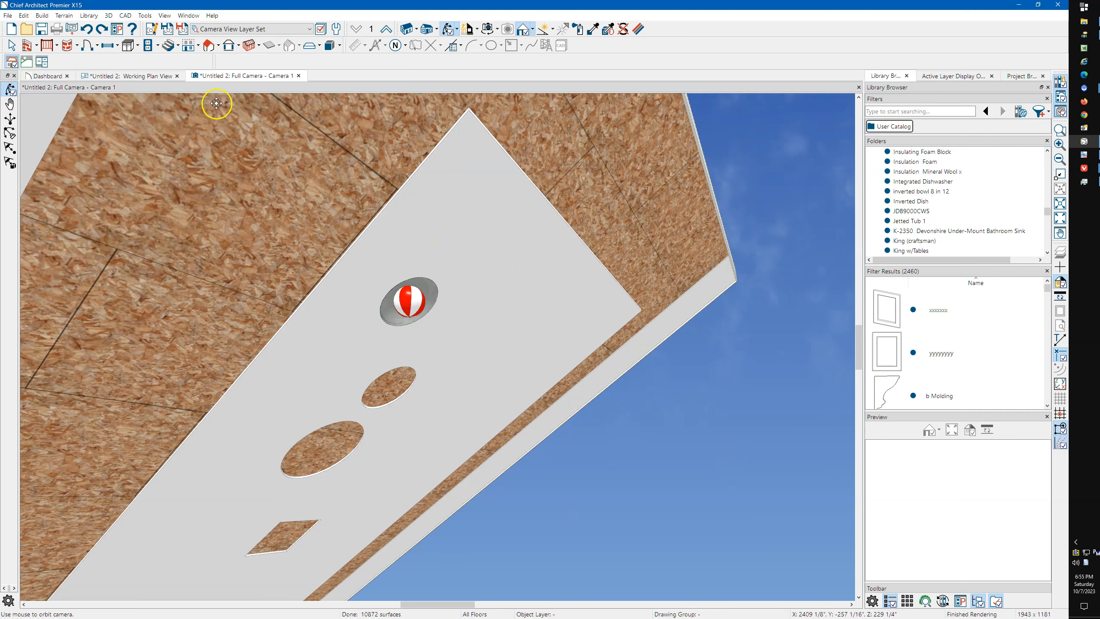
In the working plan view, delete the square hole, both round holes, and the bowl with its ball from the ceiling plane
left_click(150, 77)
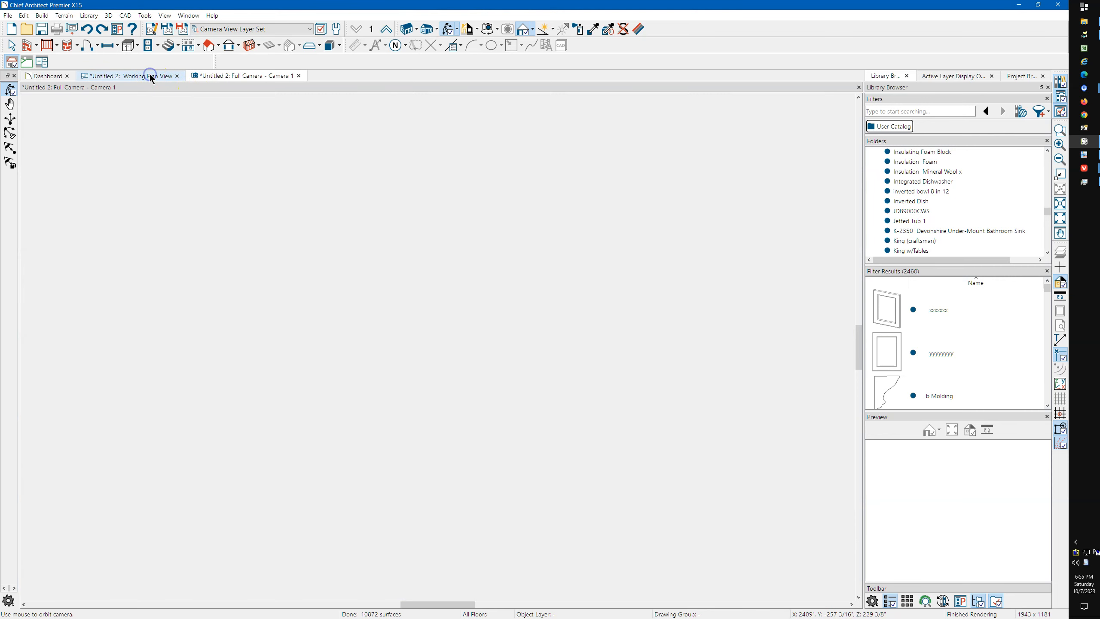
left_click_drag(245, 262, 444, 395)
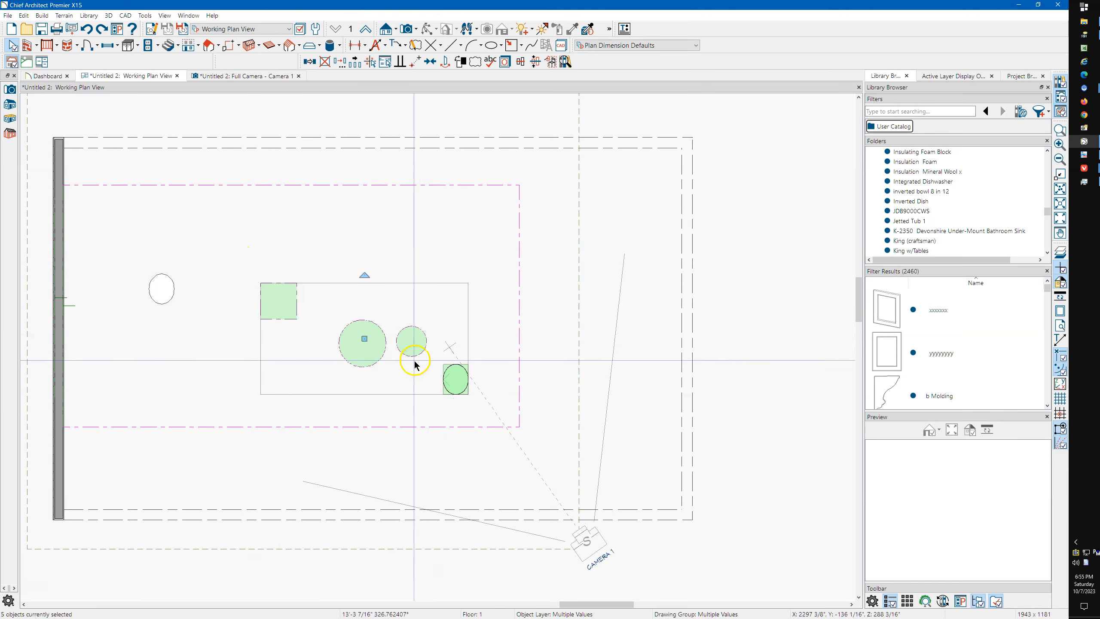
key("Delete")
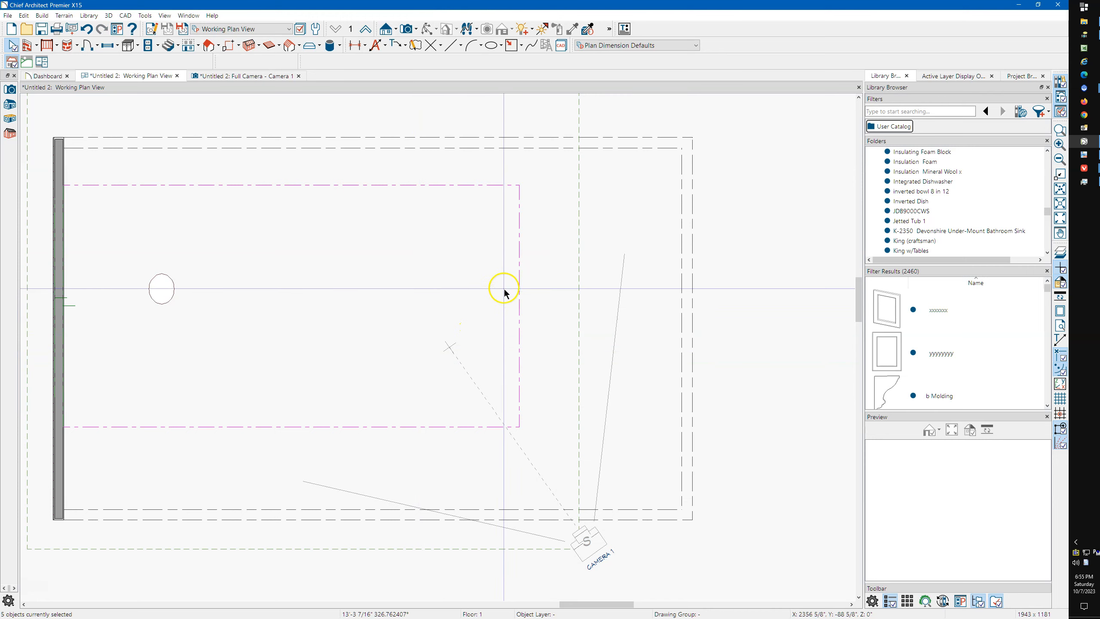
left_click(518, 278)
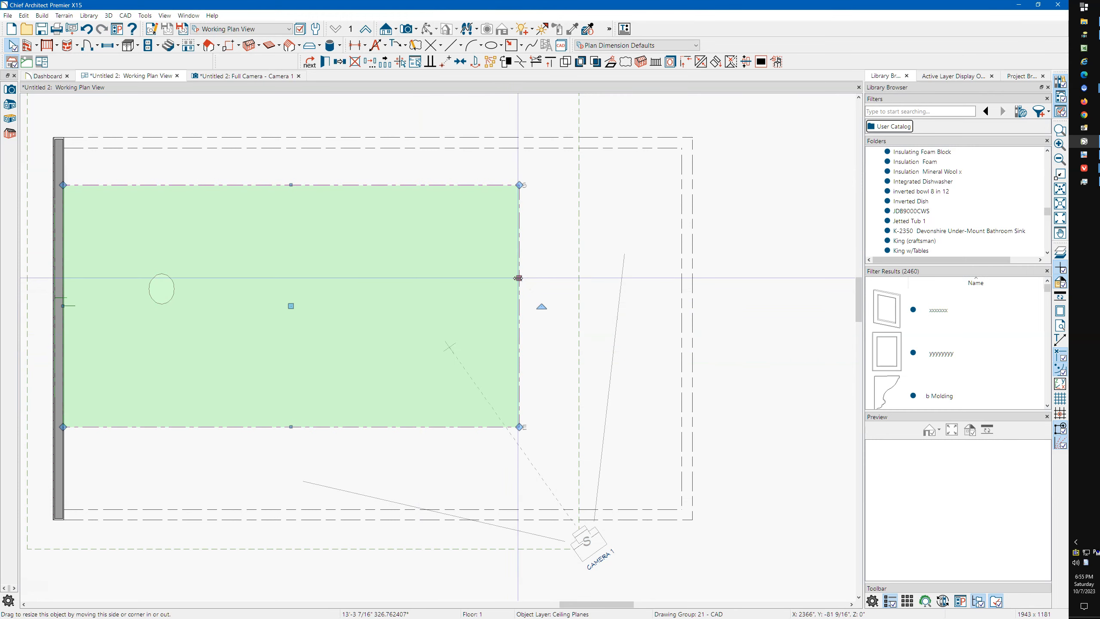
key("Escape")
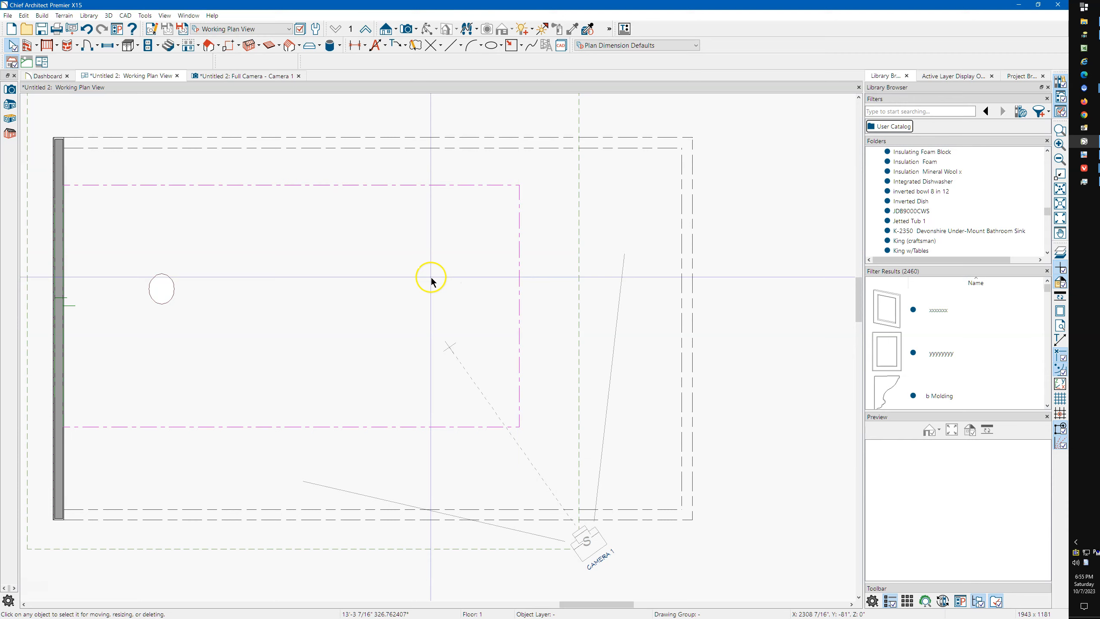
Draw a CAD circle about 27 9/16" in diameter in the empty area beyond the roof's edge, beside the ceiling plane
scroll(354, 272, "down", 1)
middle_click_drag(370, 267, 331, 268)
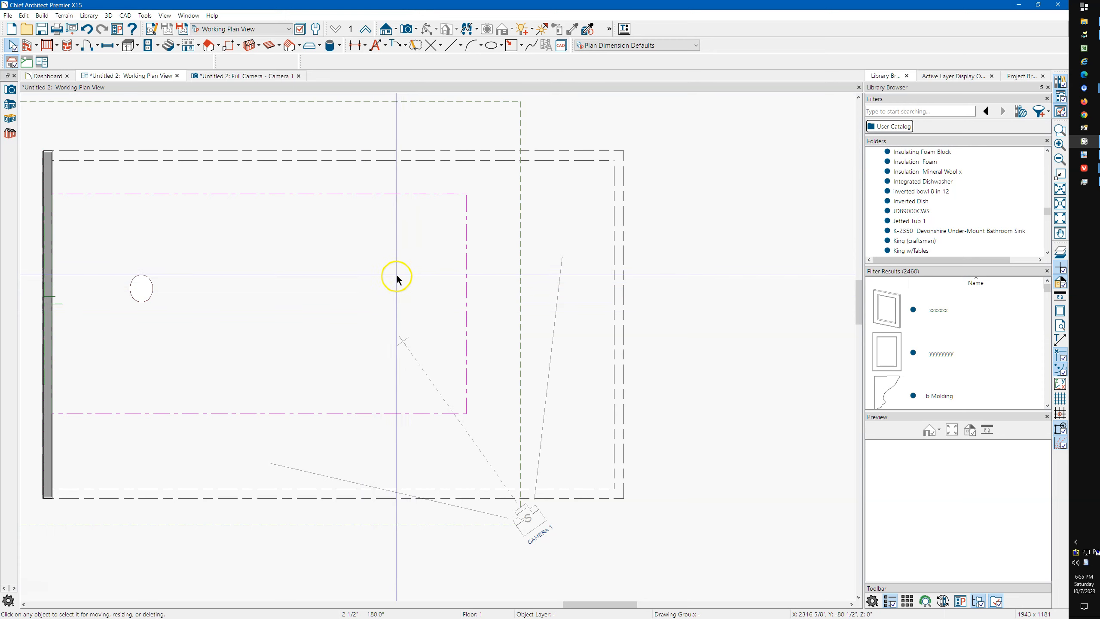
middle_click_drag(433, 277, 356, 285)
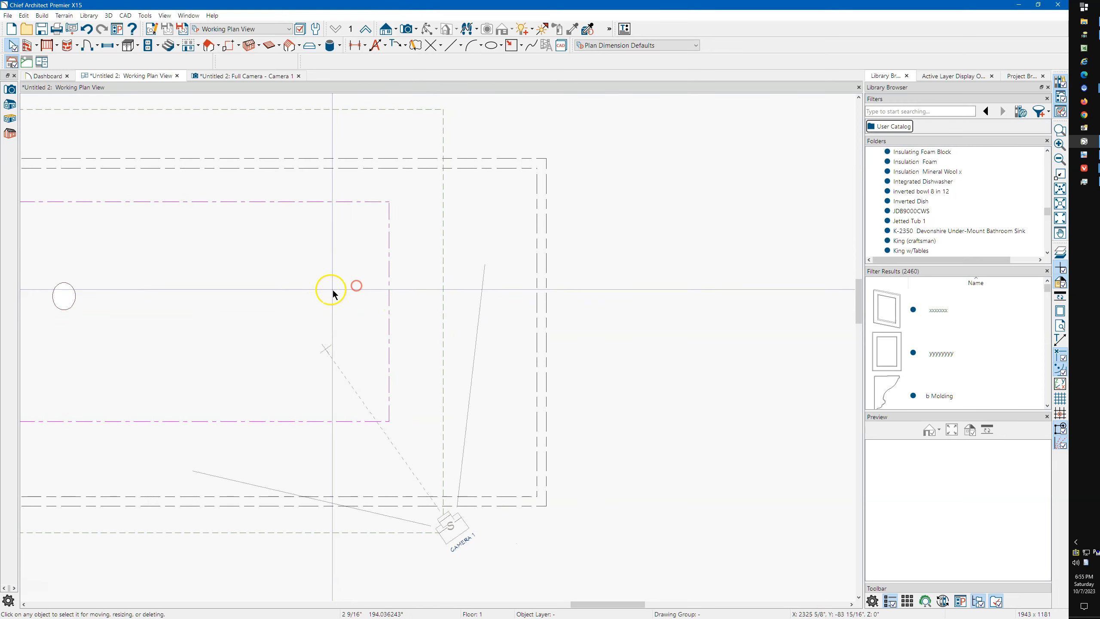
left_click(501, 46)
left_click(508, 61)
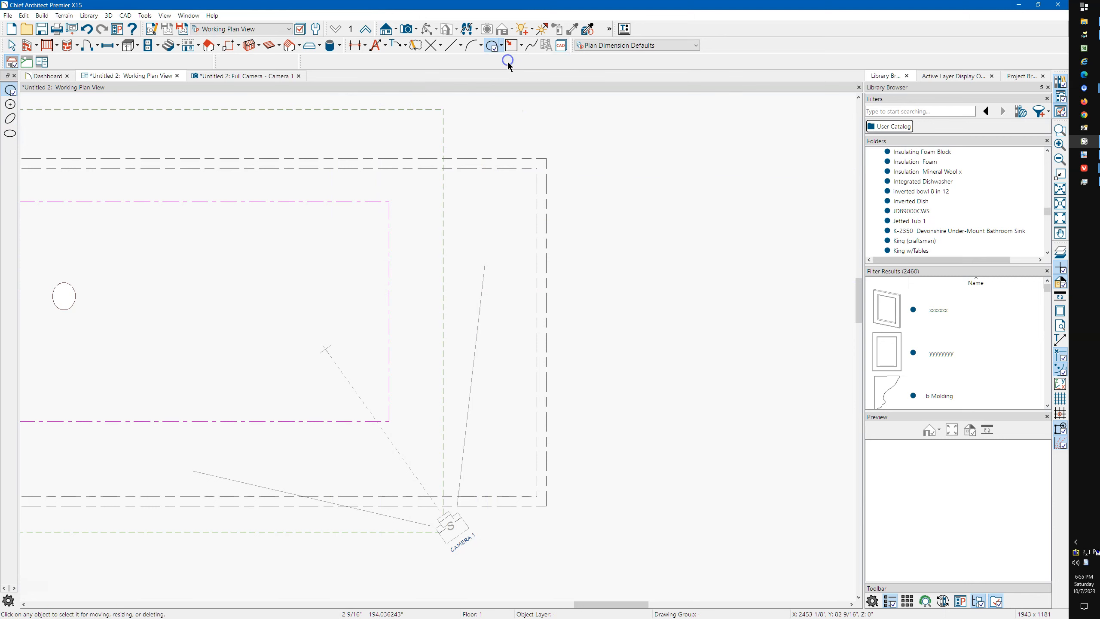
left_click_drag(649, 290, 678, 312)
middle_click_drag(727, 319, 623, 311)
scroll(584, 306, "up", 5)
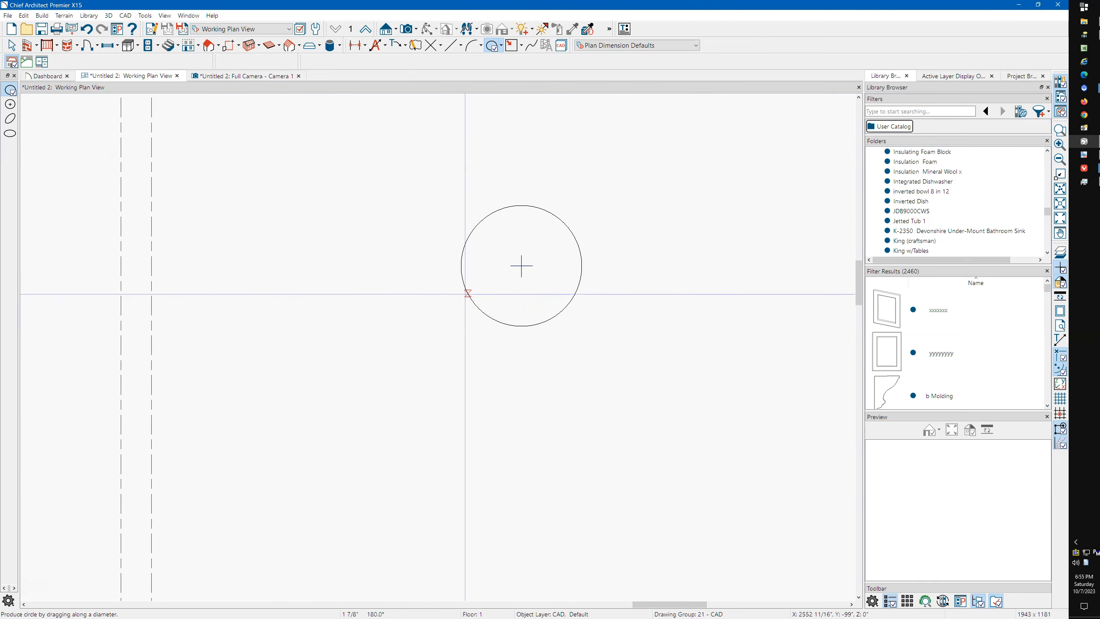
left_click_drag(462, 285, 463, 285)
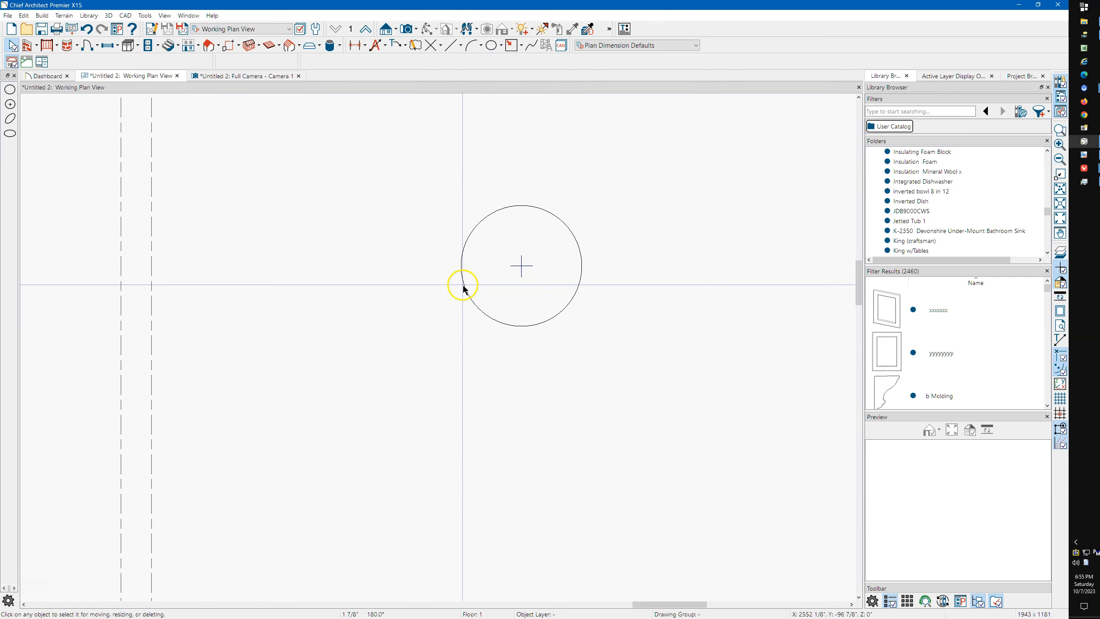
key("Escape")
scroll(471, 278, "down", 5)
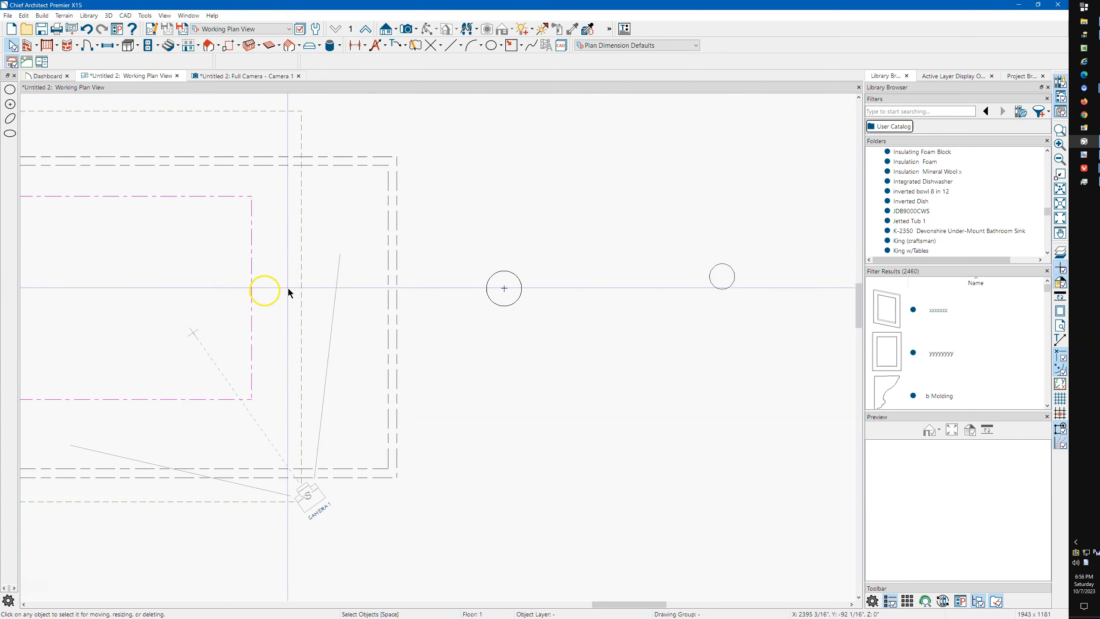
Convert the new CAD circle to a face
scroll(521, 288, "up", 4)
scroll(521, 288, "up", 1)
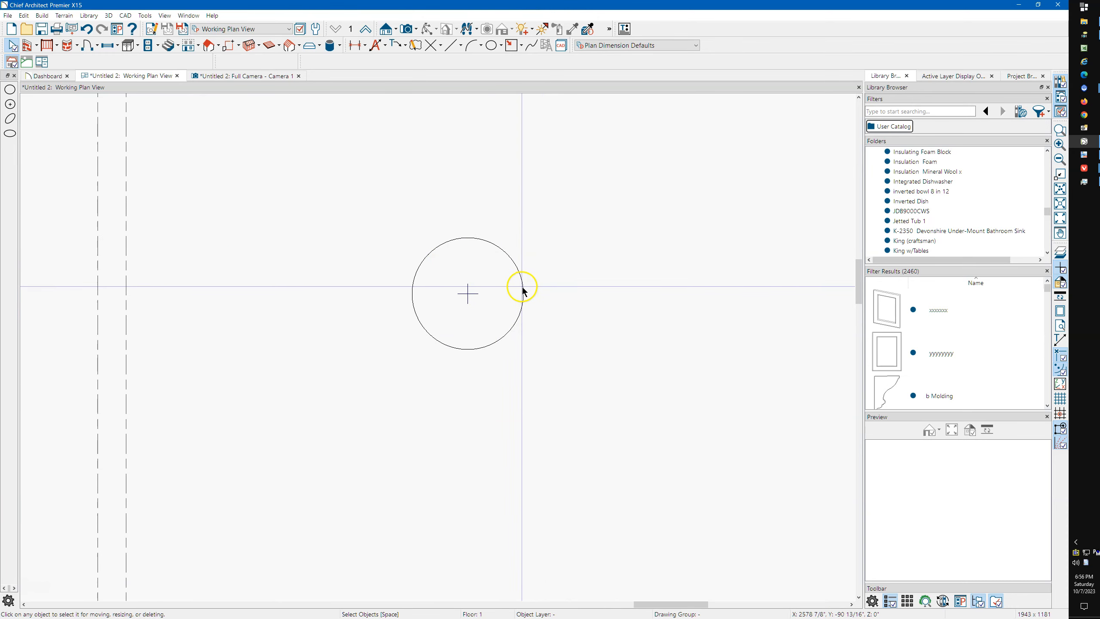
left_click(522, 288)
right_click(523, 289)
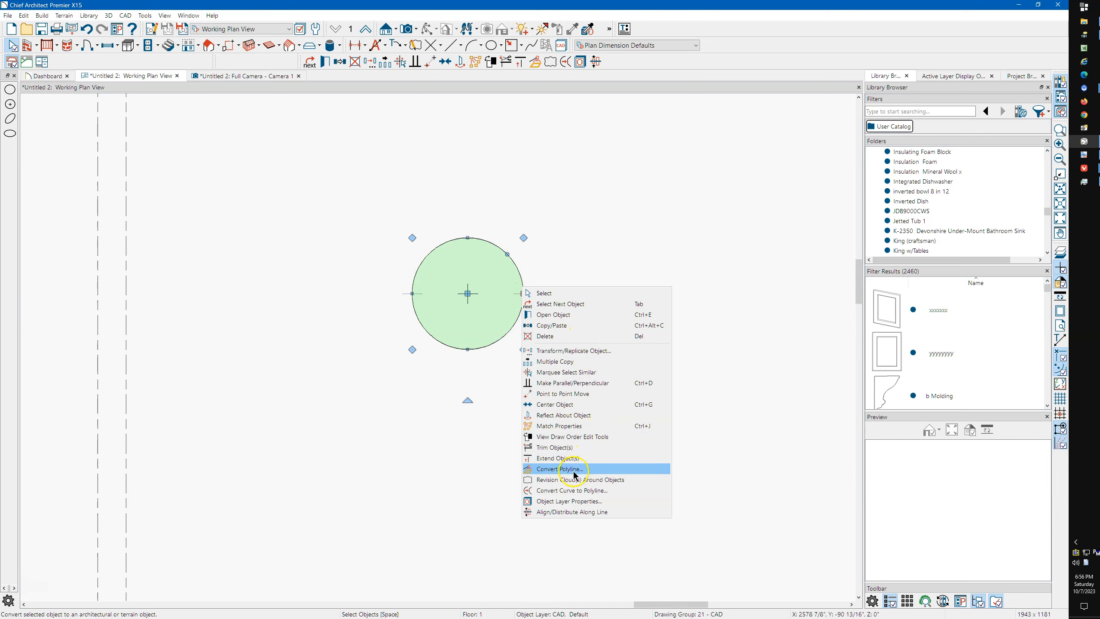
left_click(559, 469)
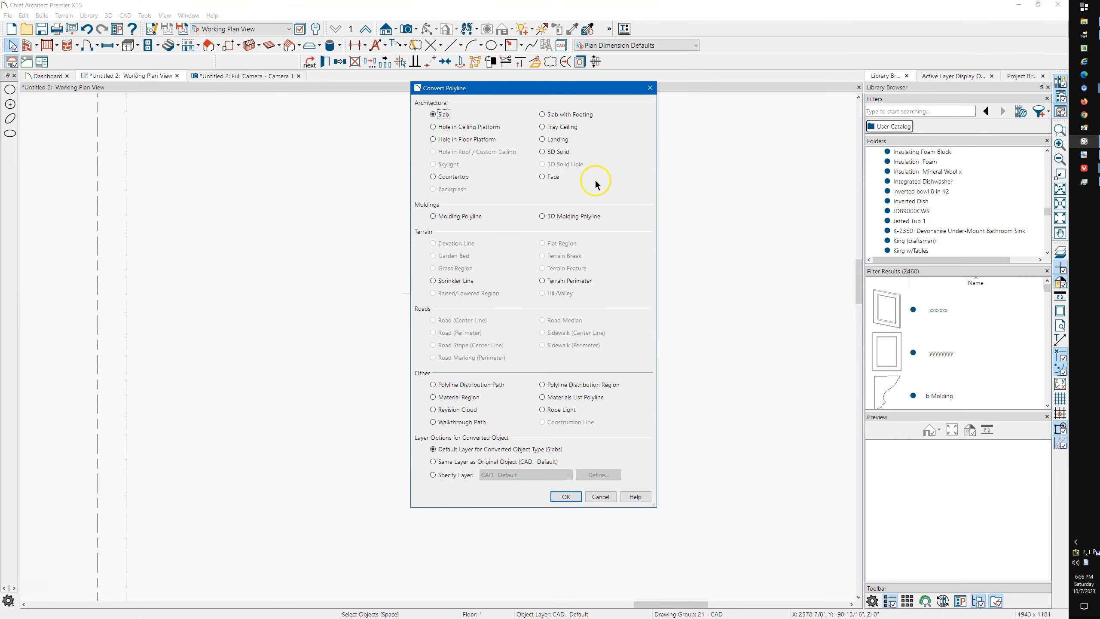
left_click(553, 177)
left_click(566, 498)
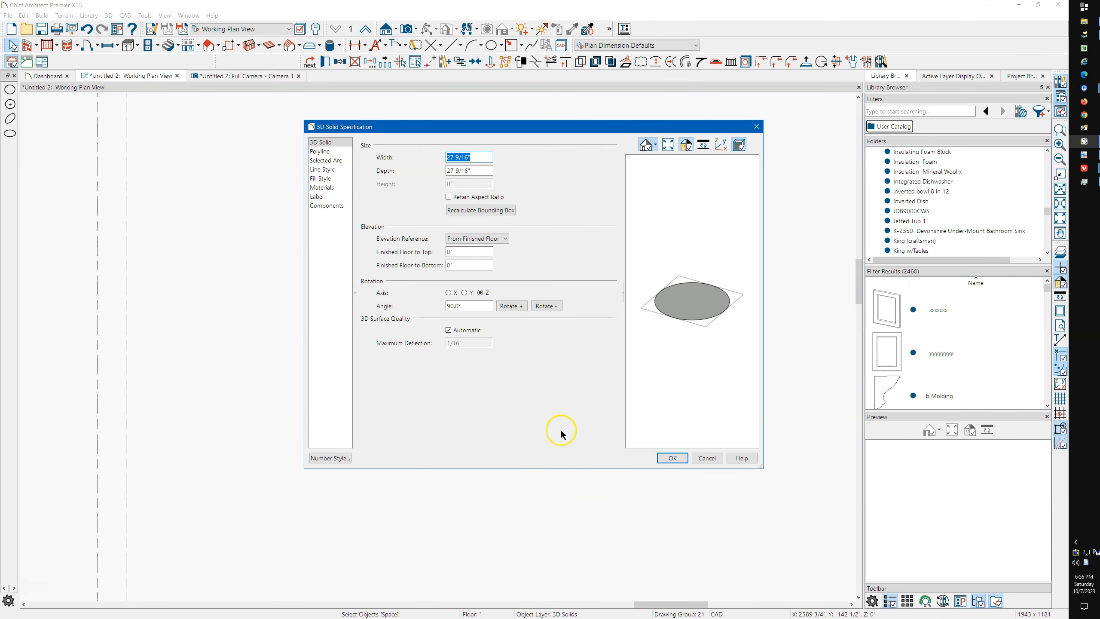
Rotate the circular face about its X axis in the positive direction by an 8 in 12 angle
left_click(449, 293)
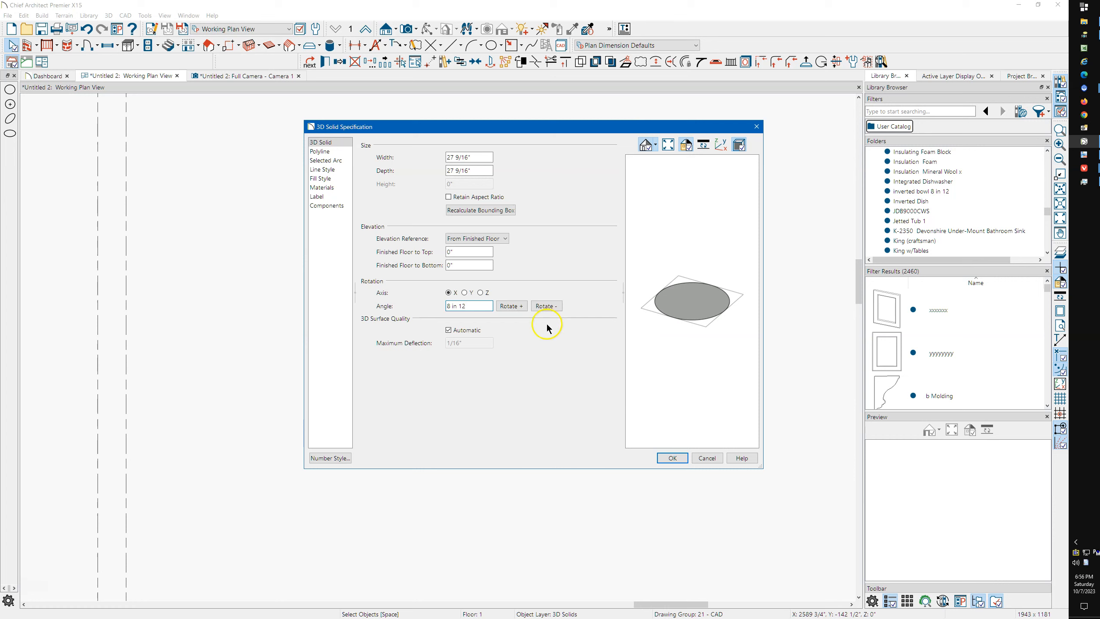
key("Tab")
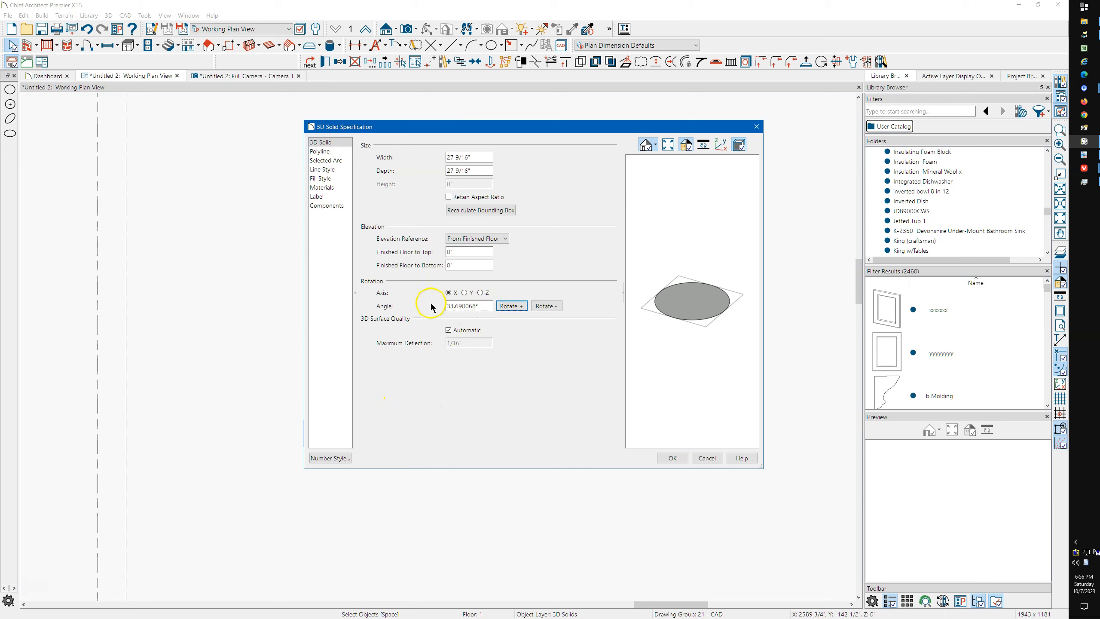
left_click(510, 306)
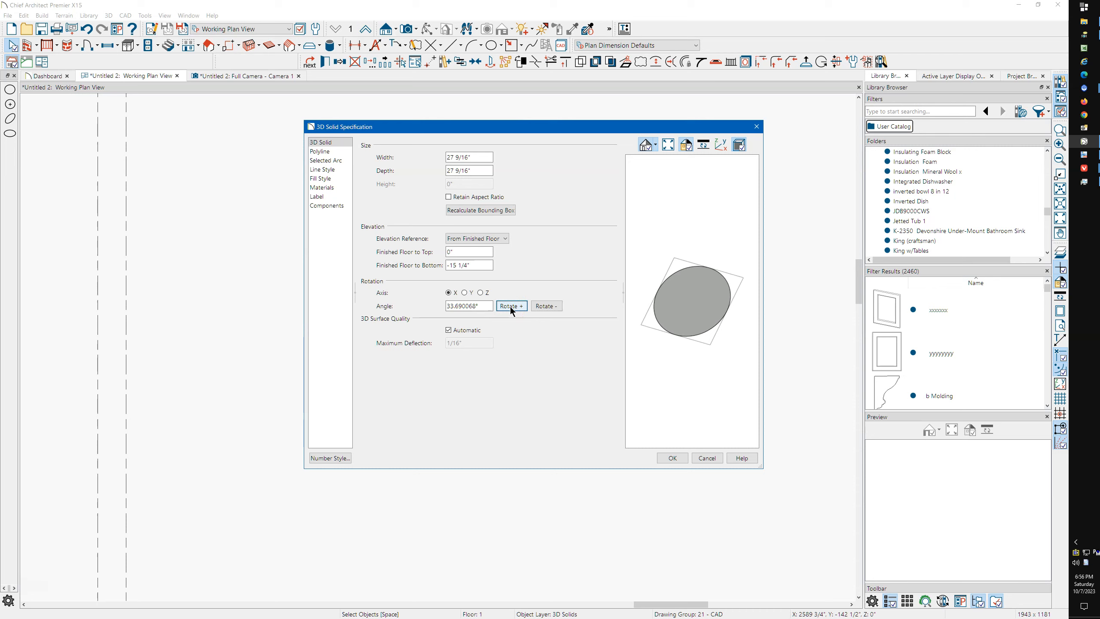
left_click(667, 457)
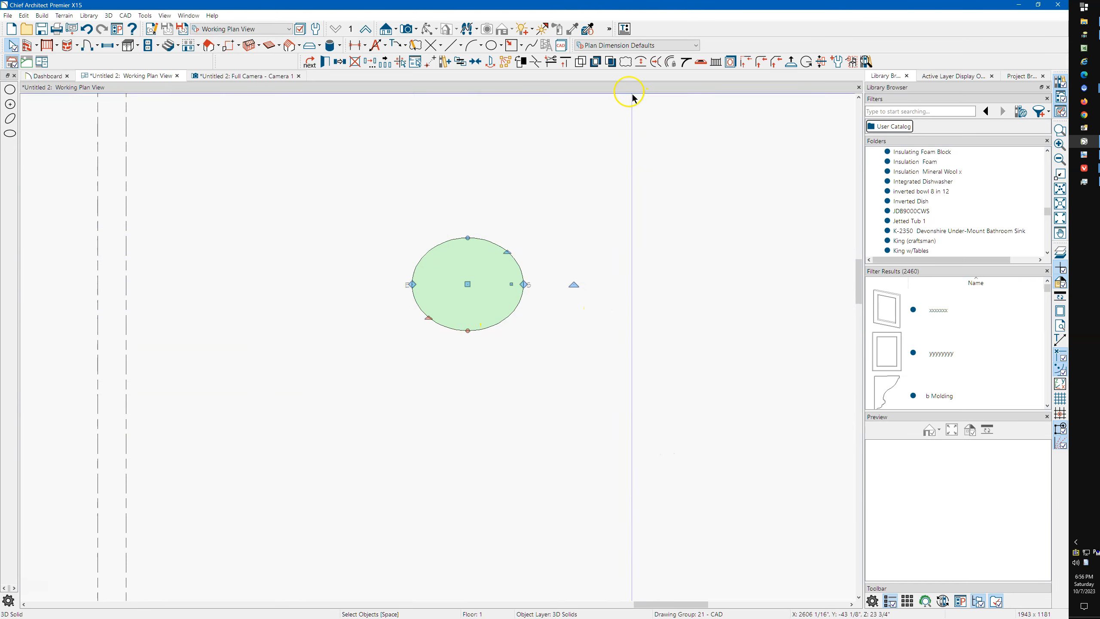
In the camera view, delete the beach ball from the ceiling plane and bring the new pitched circular face into view
left_click(284, 82)
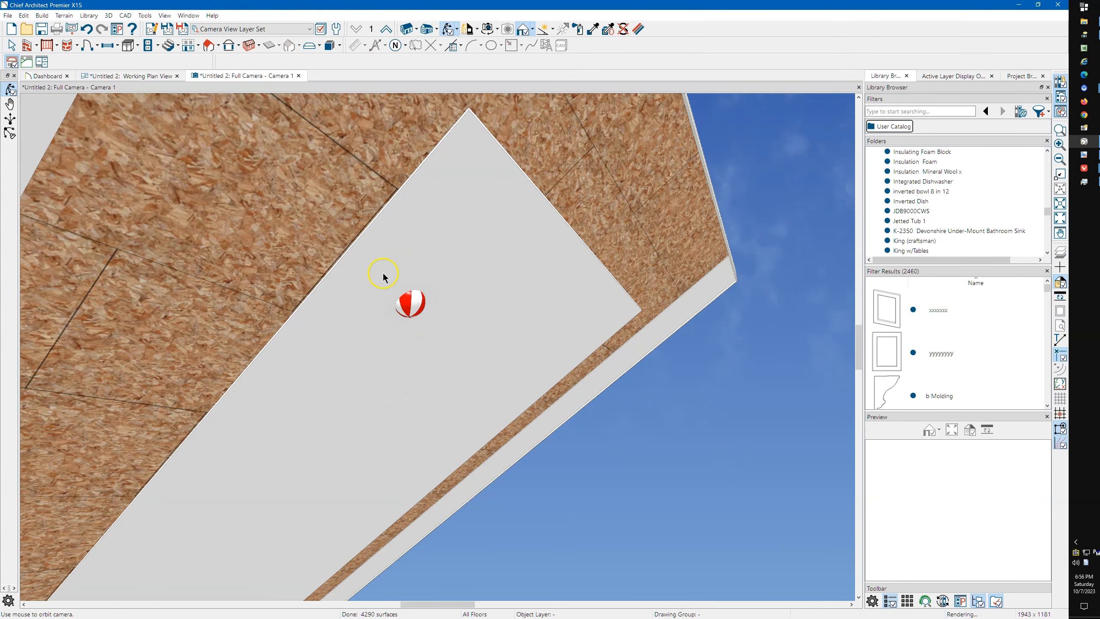
key("space")
left_click(417, 312)
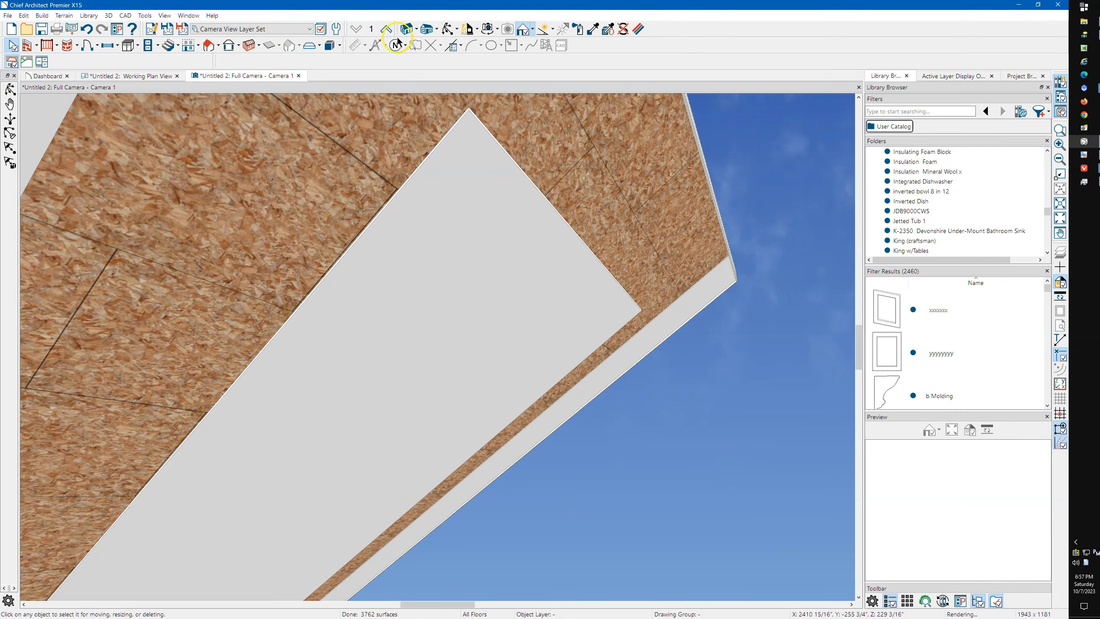
left_click(450, 30)
left_click_drag(208, 143, 574, 411)
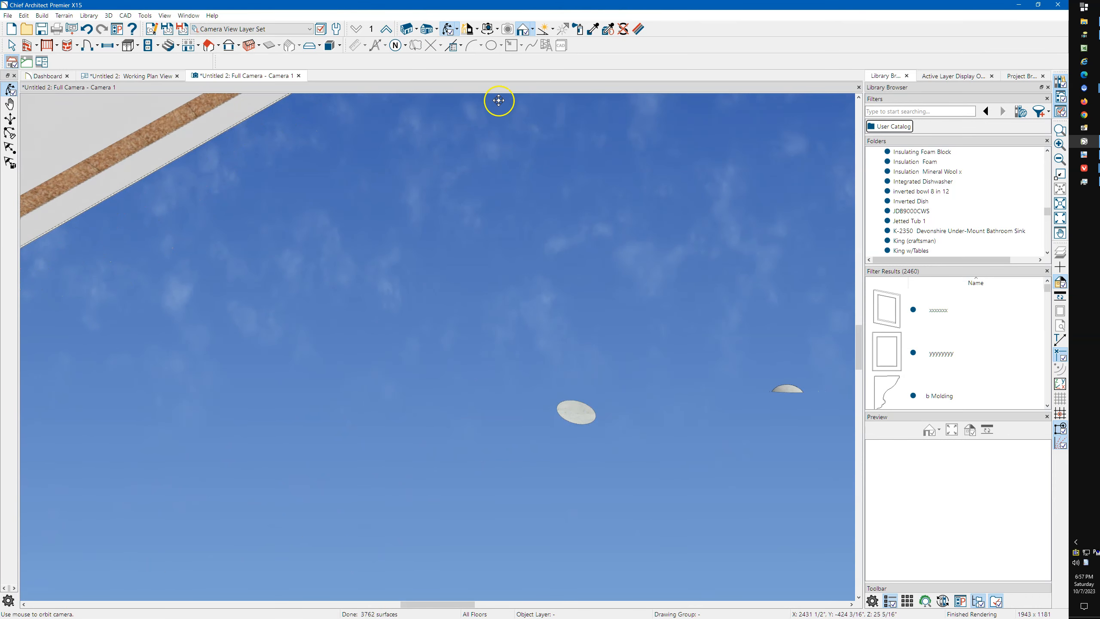
In the plan view, rotate the pitched circular face by -90° and check its orientation in the camera view
left_click(130, 80)
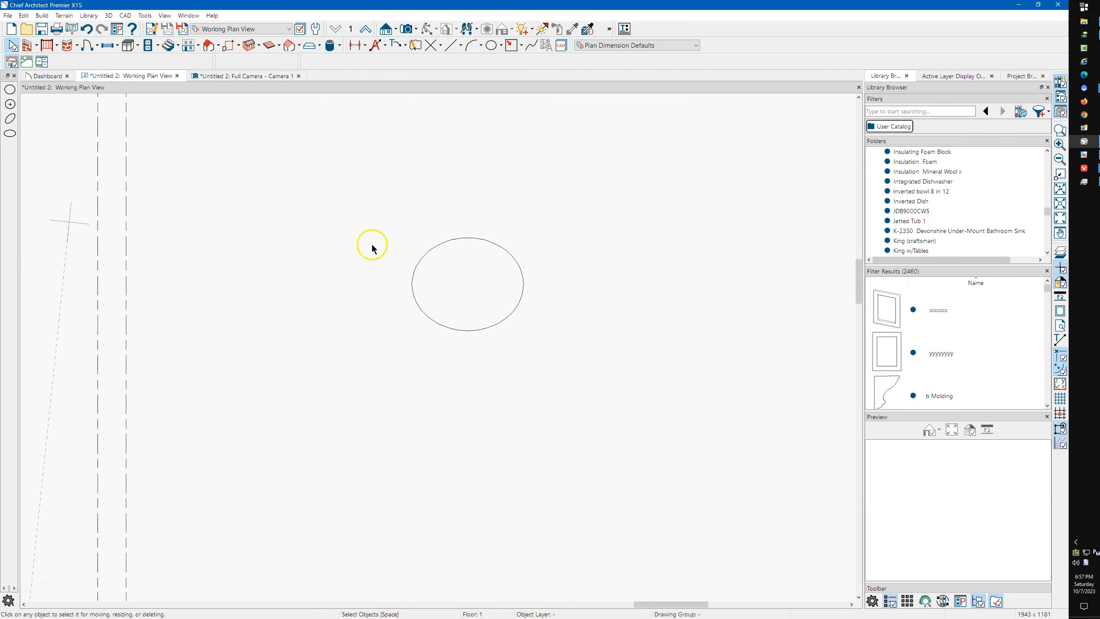
left_click(474, 332)
left_click_drag(574, 285, 460, 369)
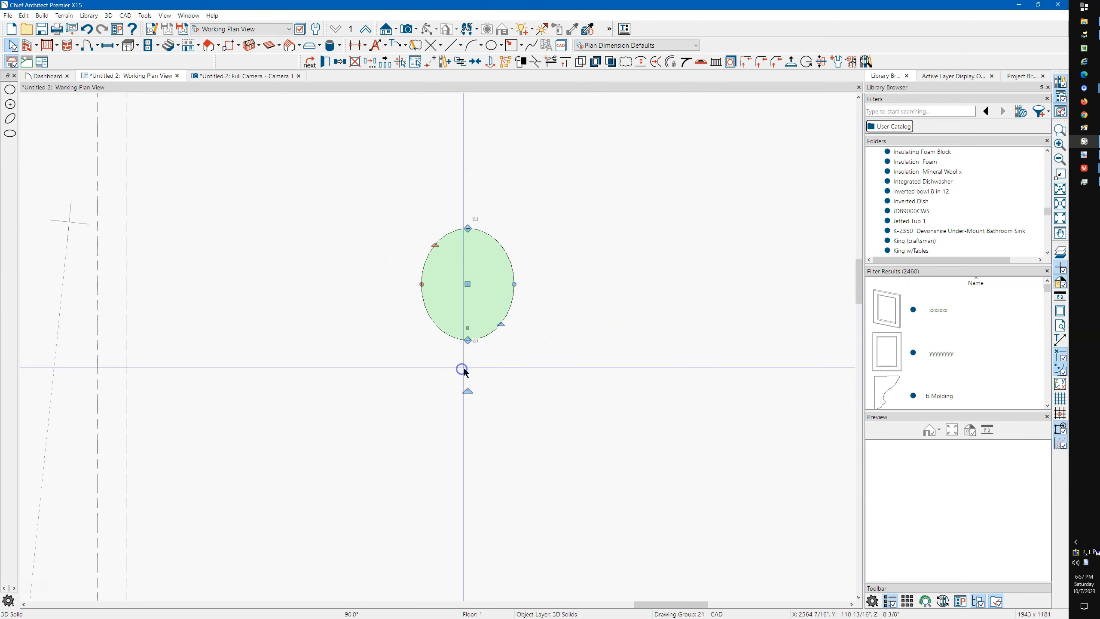
left_click(236, 78)
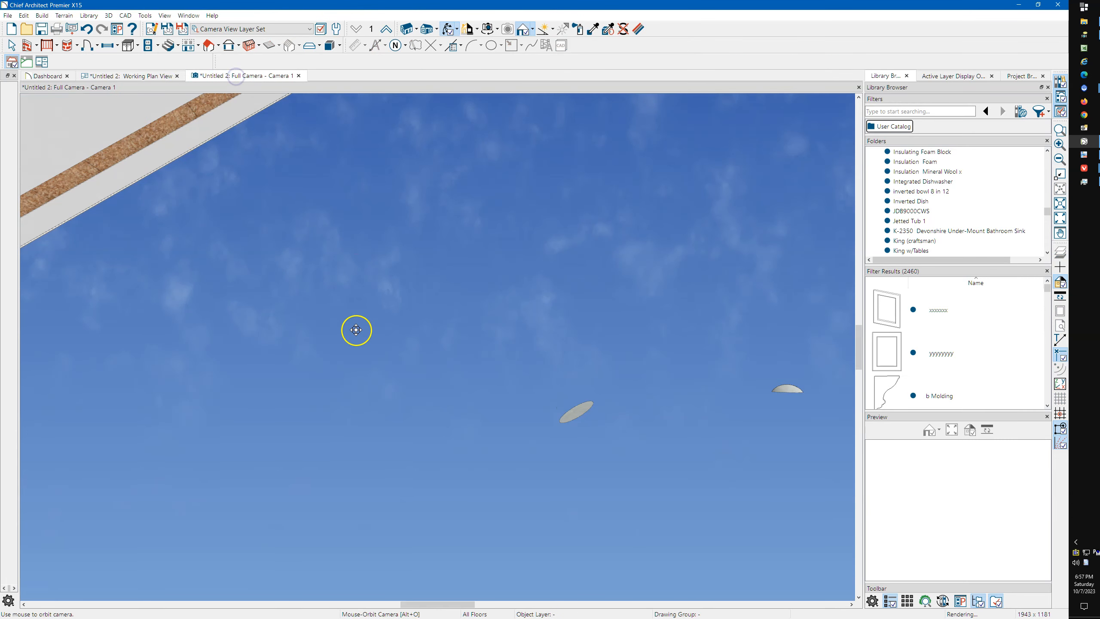
left_click_drag(491, 444, 545, 445)
In the plan view, move the rotated circular face about 20'-6 9/16" from beyond the roof's edge into the ceiling plane's outline
left_click(130, 75)
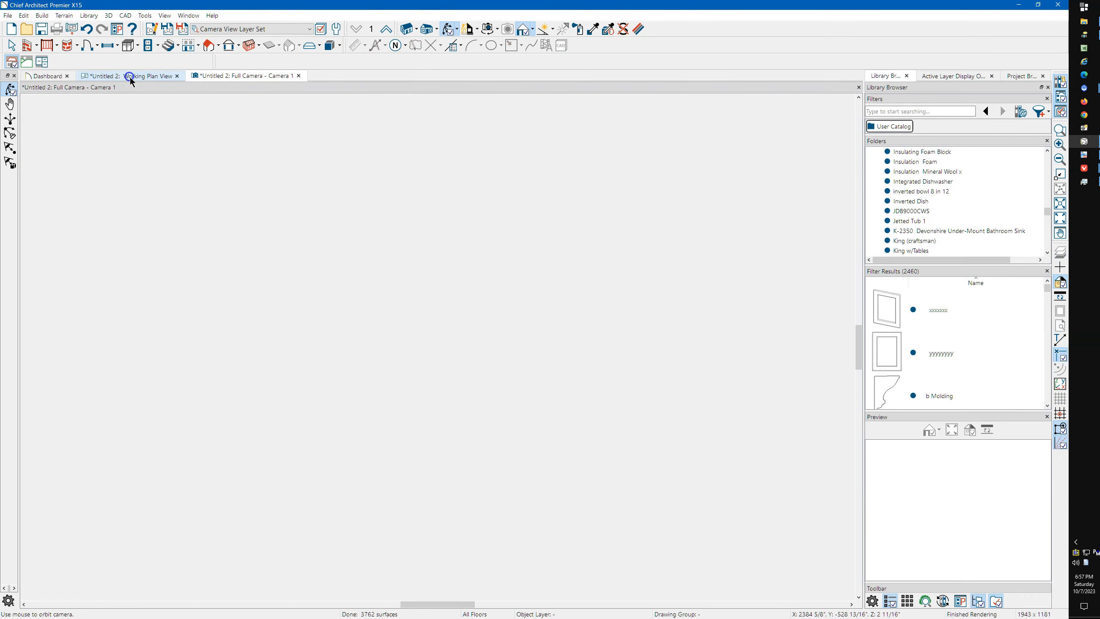
scroll(571, 319, "down", 5)
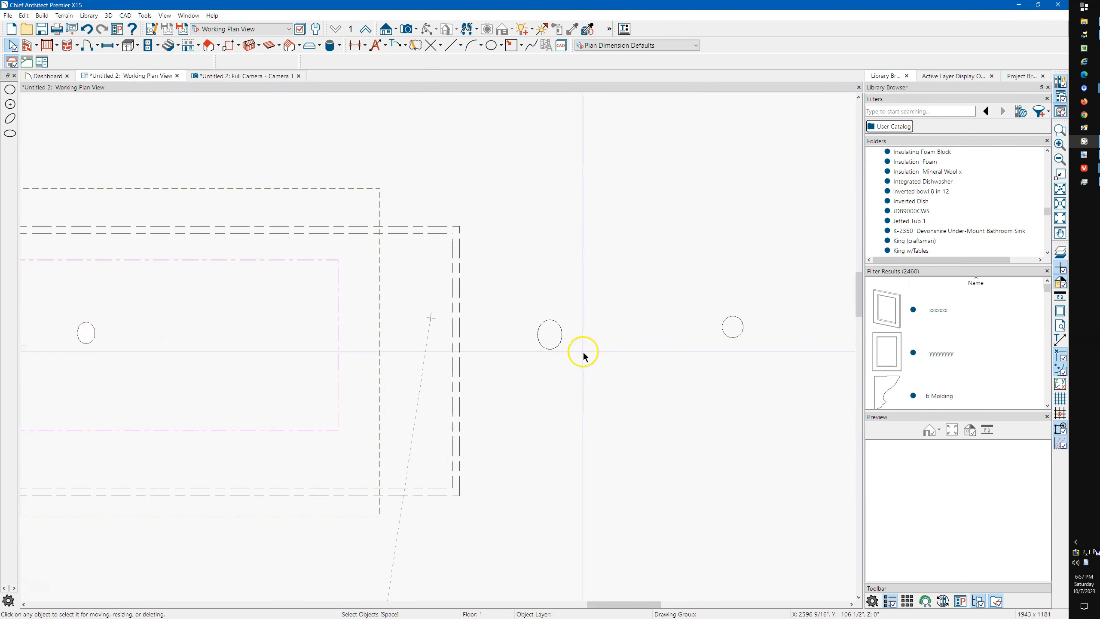
left_click(547, 333)
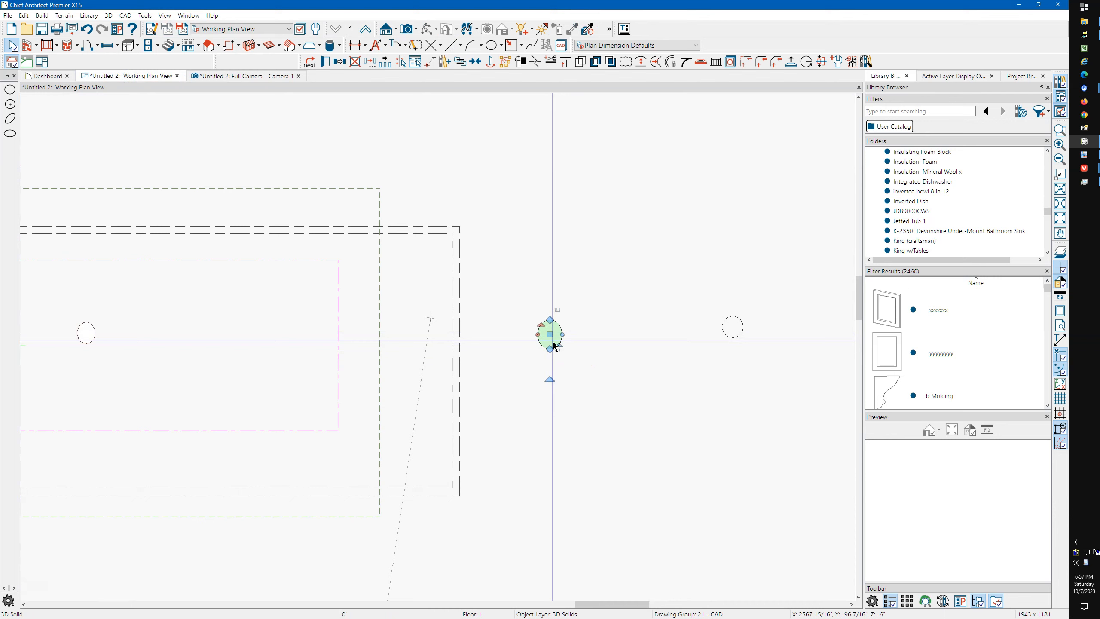
left_click_drag(550, 334, 287, 346)
scroll(243, 349, "up", 1)
scroll(244, 347, "up", 8)
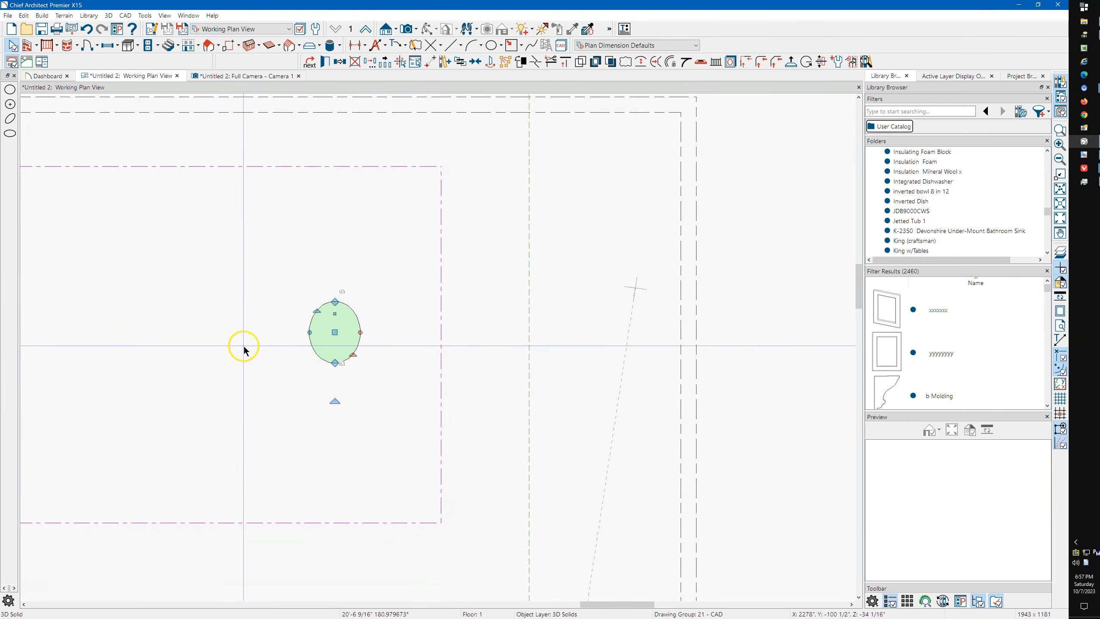
left_click(292, 345)
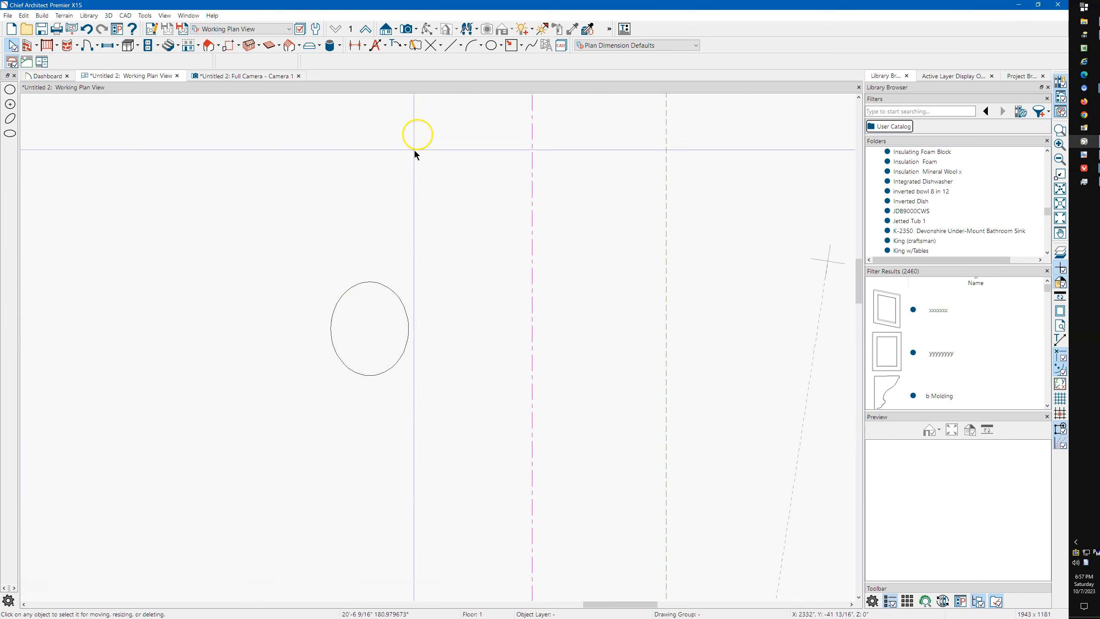
Raise the circular face toward the sloped ceiling plane by changing its finished floor to bottom elevation in the 3D solid specification
left_click(244, 76)
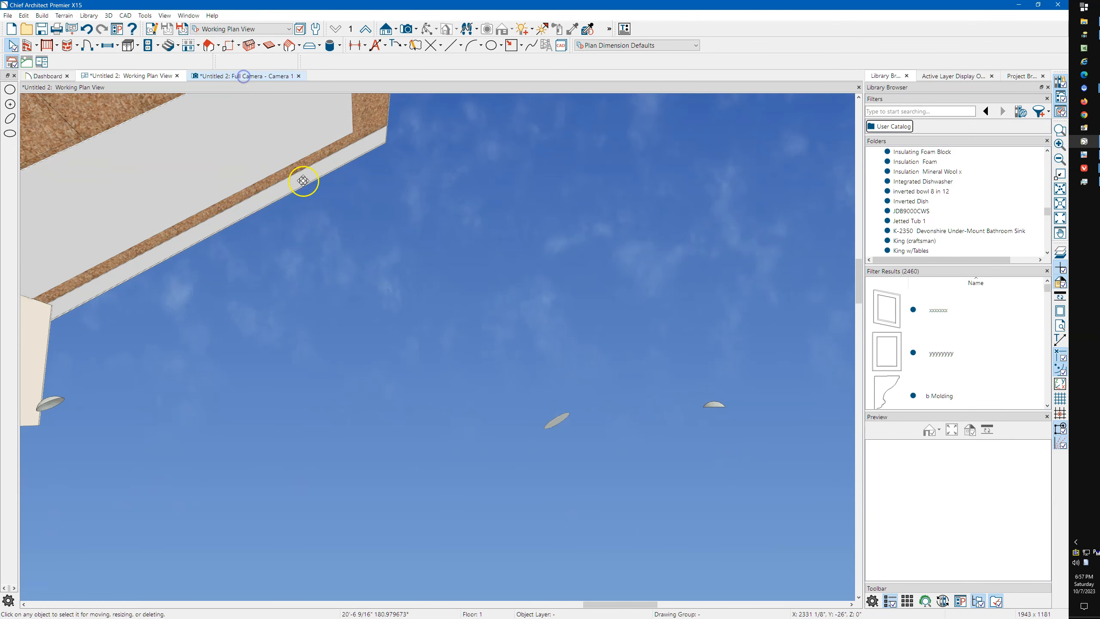
left_click_drag(410, 307, 351, 369)
key("space")
left_click(342, 371)
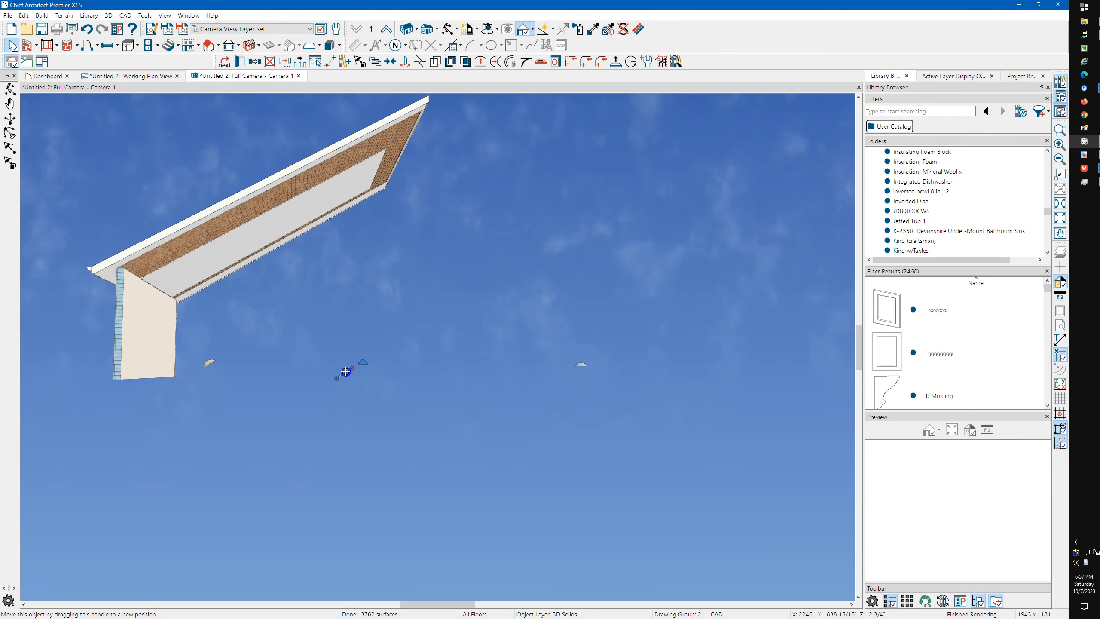
double_click(346, 371)
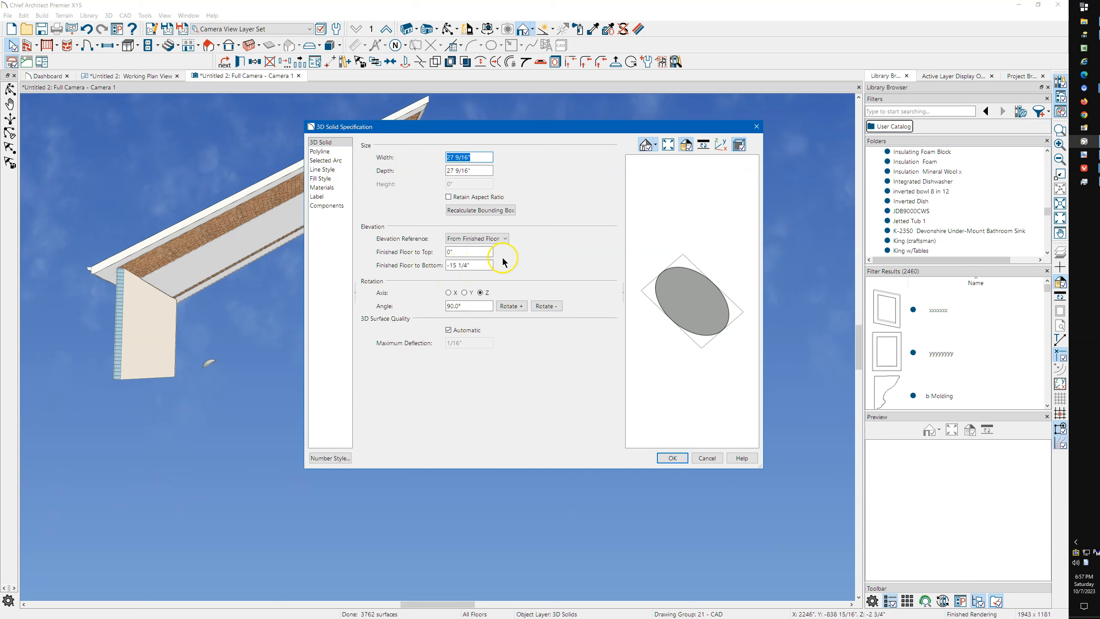
left_click(478, 265)
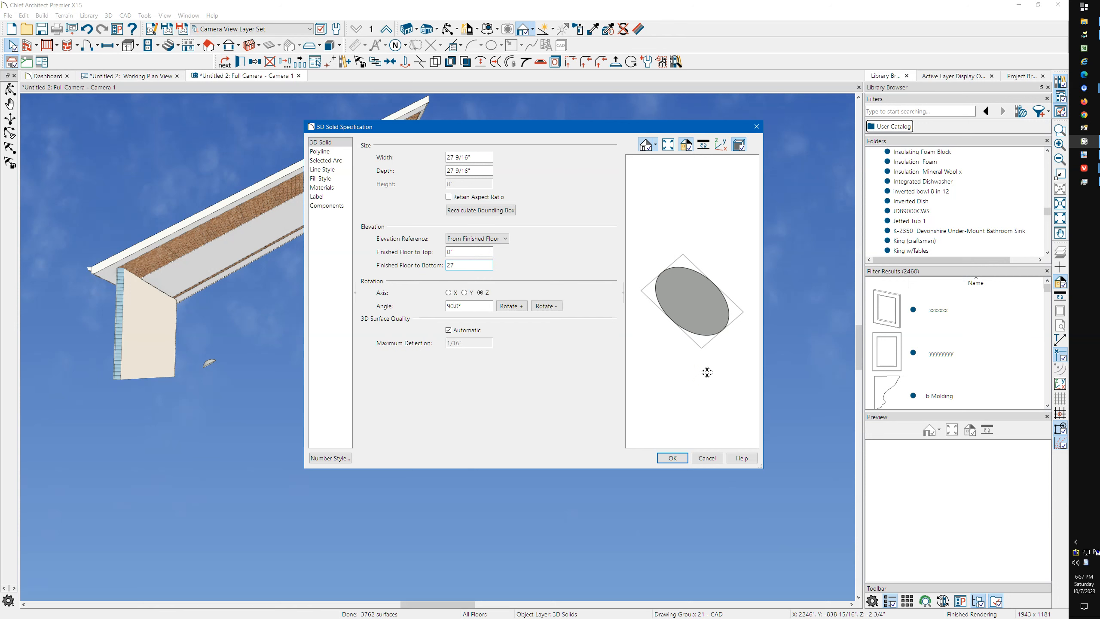
key("Return")
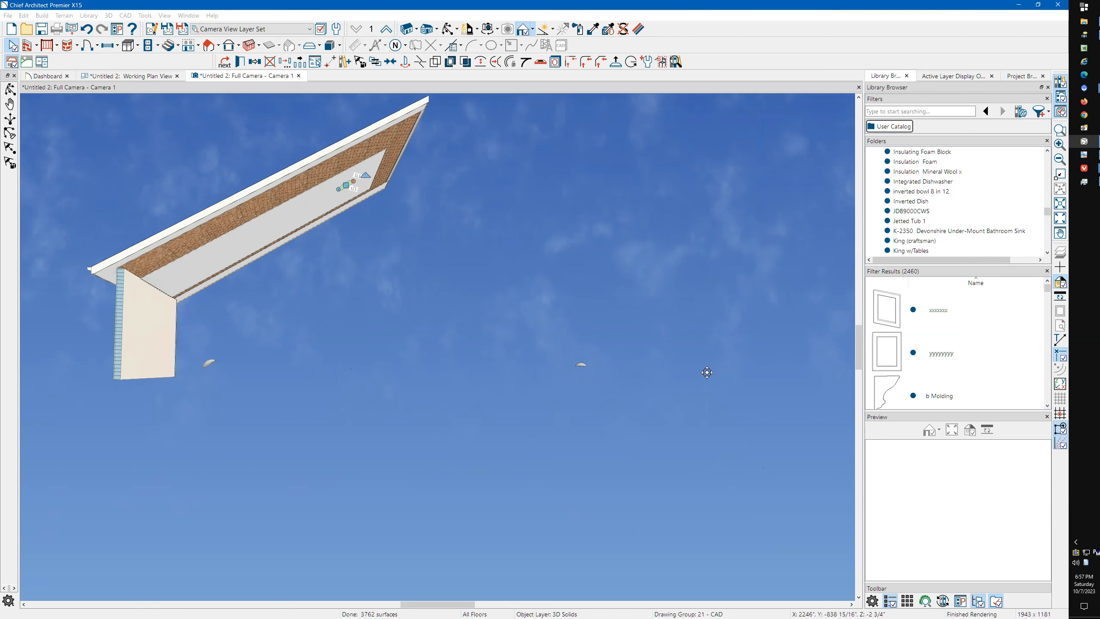
scroll(366, 182, "up", 6)
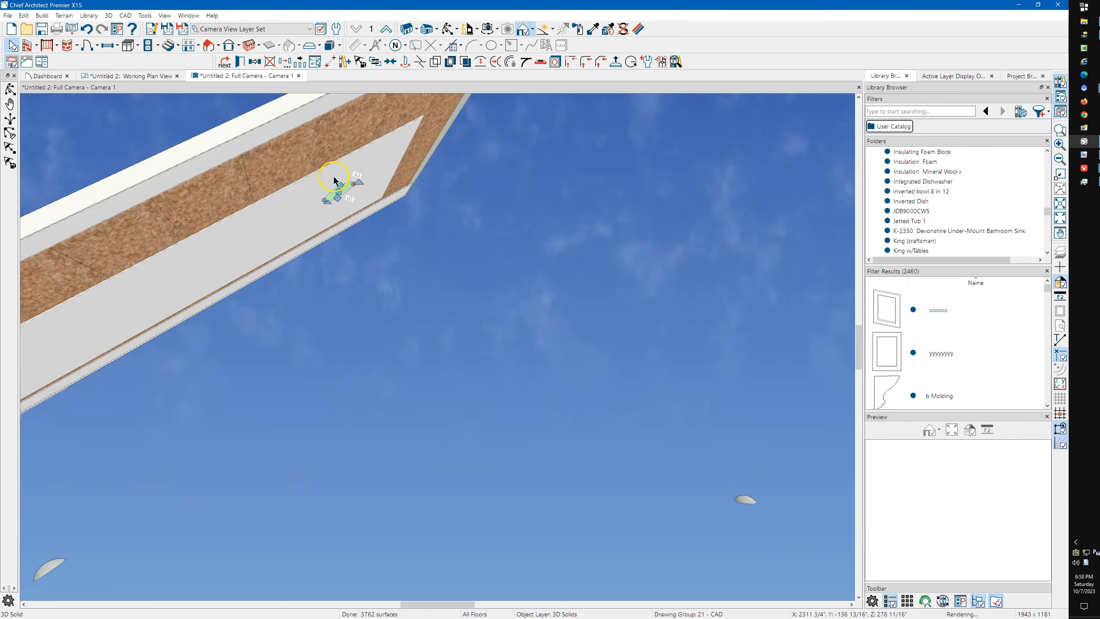
key("Escape")
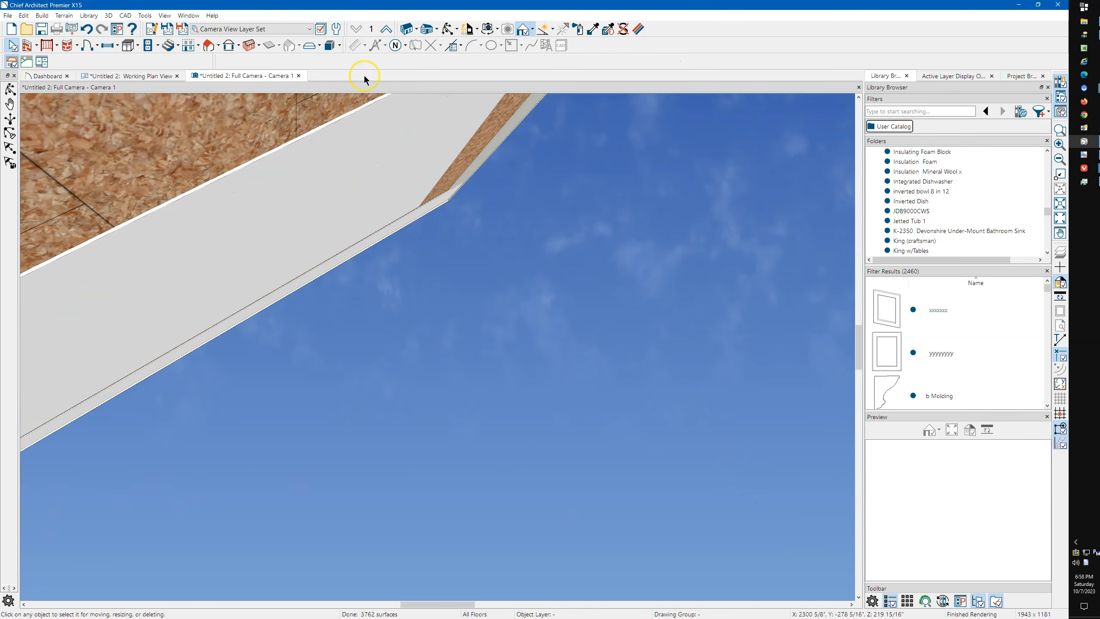
Try to reposition the raised circular face against the ceiling plane directly in the camera view
left_click(449, 29)
left_click_drag(373, 146, 368, 167)
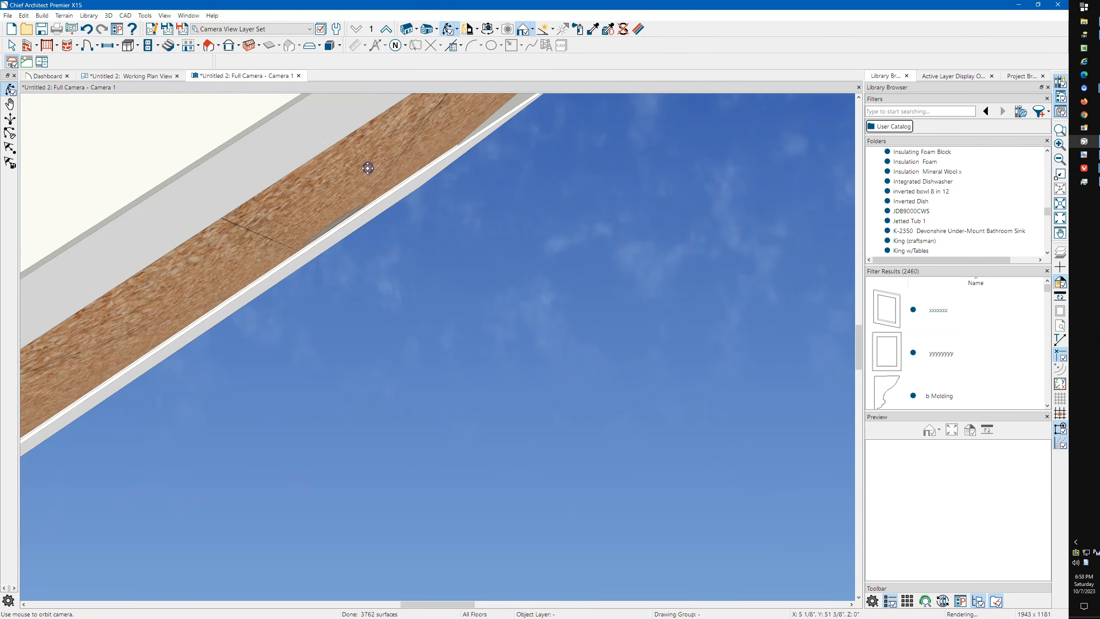
key("space")
left_click(337, 220)
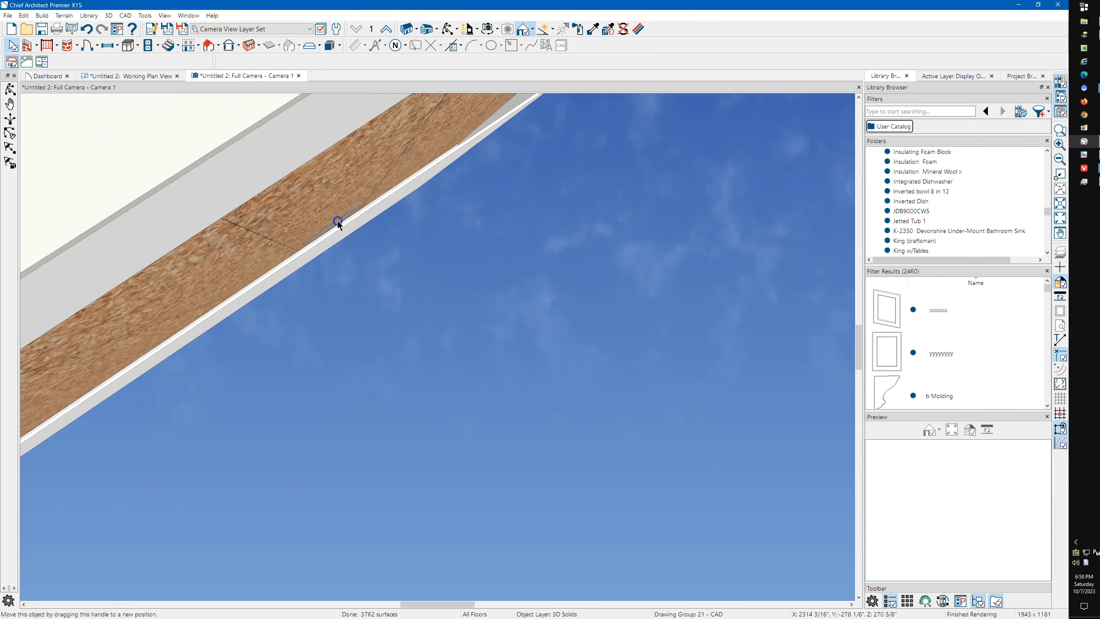
left_click_drag(333, 222, 329, 240)
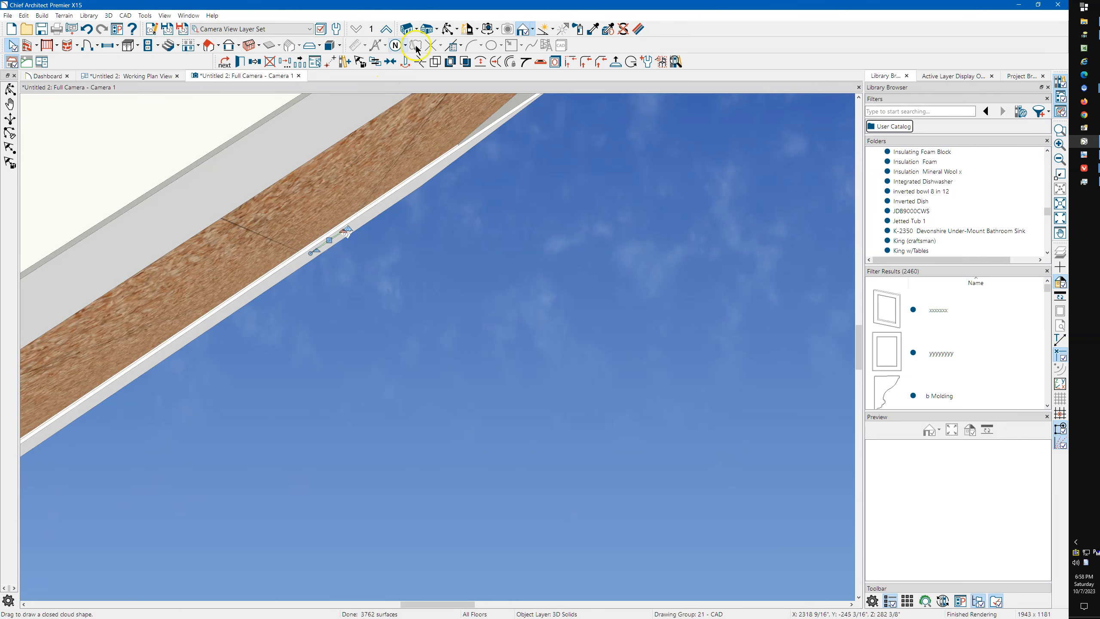
left_click(446, 27)
left_click_drag(348, 176, 387, 195)
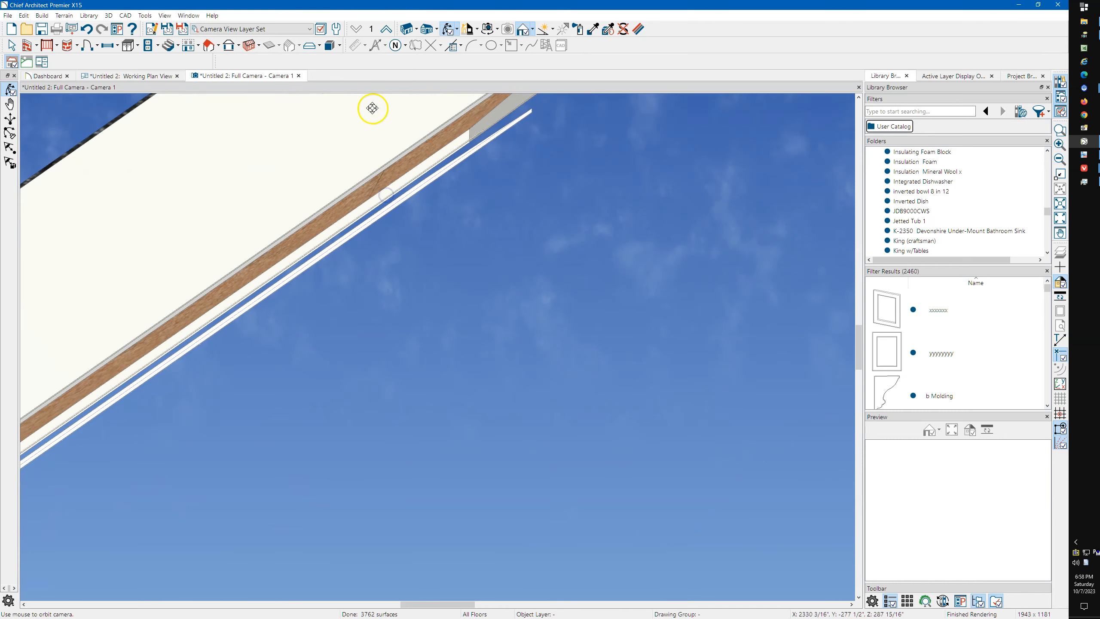
In the plan view, move the circular face about 8'-9 7/8" at 270° back inside the ceiling plane's outline
left_click(150, 76)
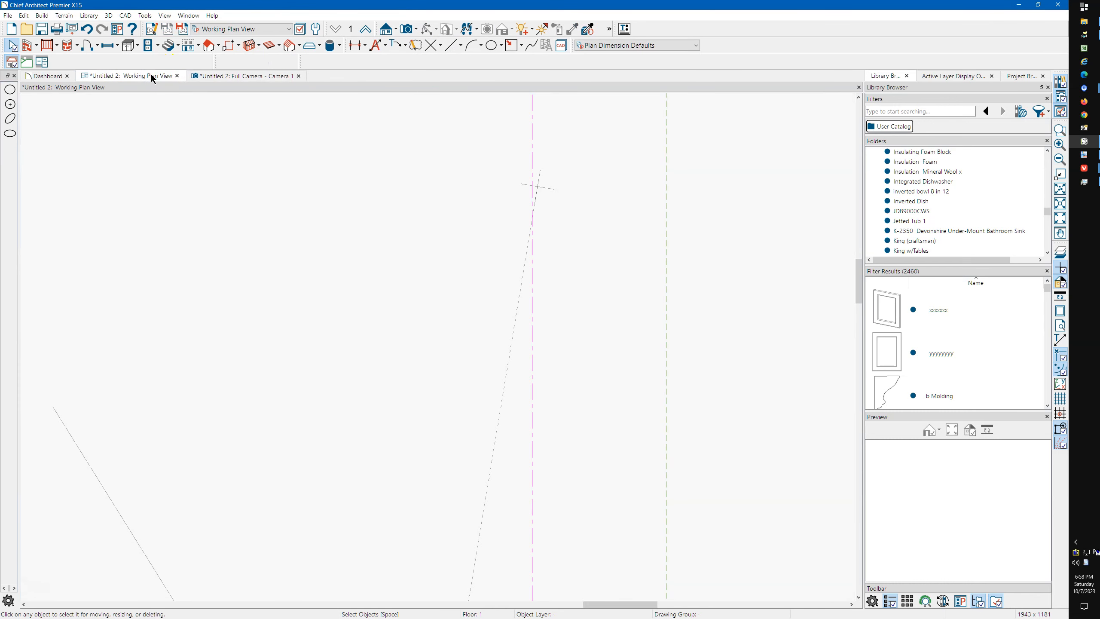
scroll(474, 288, "down", 5)
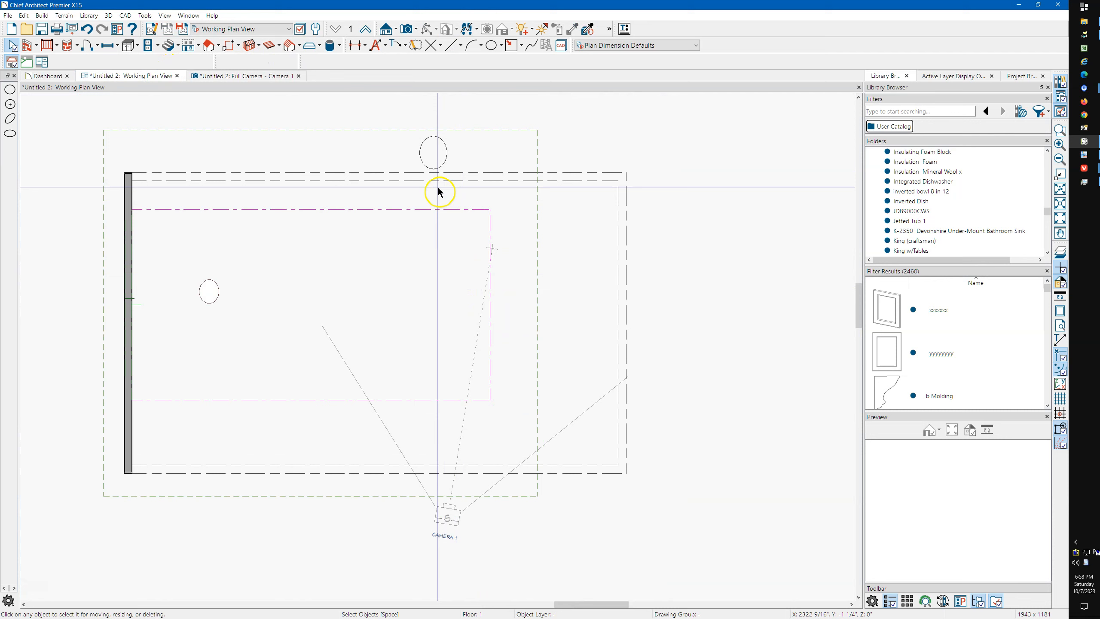
left_click(433, 150)
left_click_drag(434, 151, 437, 278)
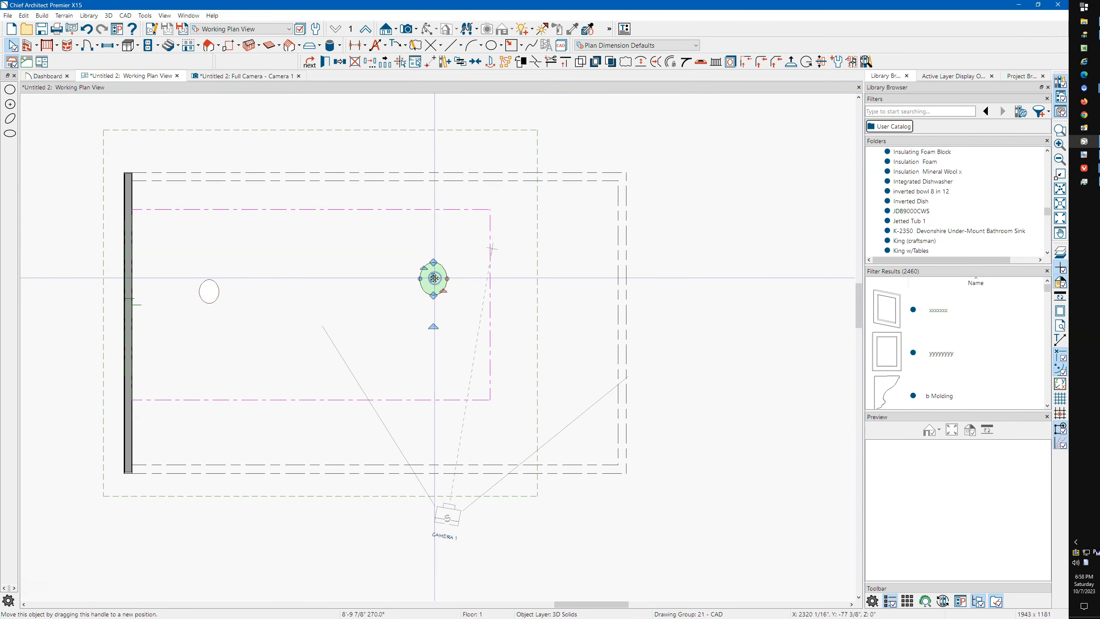
Set the circular face's finished floor to bottom elevation to 269" and inspect its fit in the ceiling plane from below
double_click(435, 278)
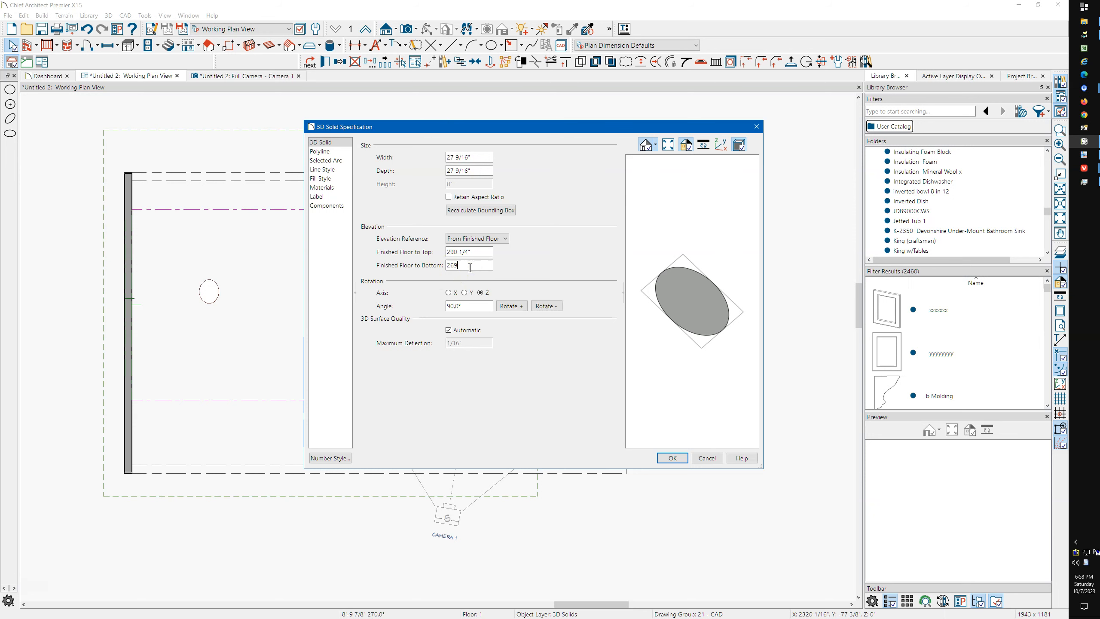
key("Return")
left_click(471, 29)
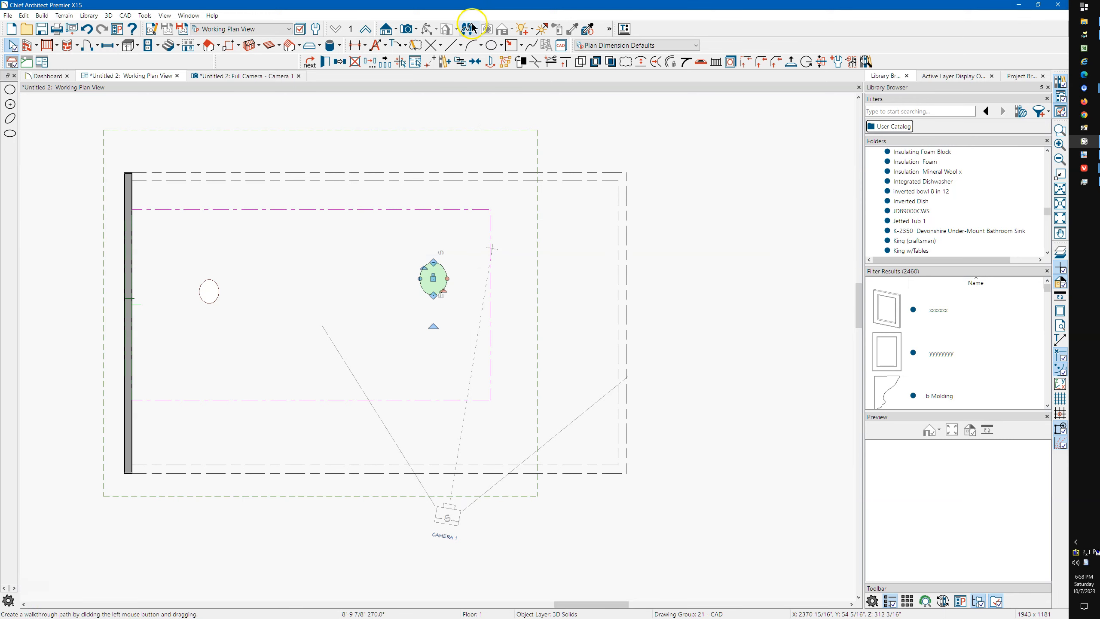
left_click(265, 75)
left_click_drag(363, 224, 323, 246)
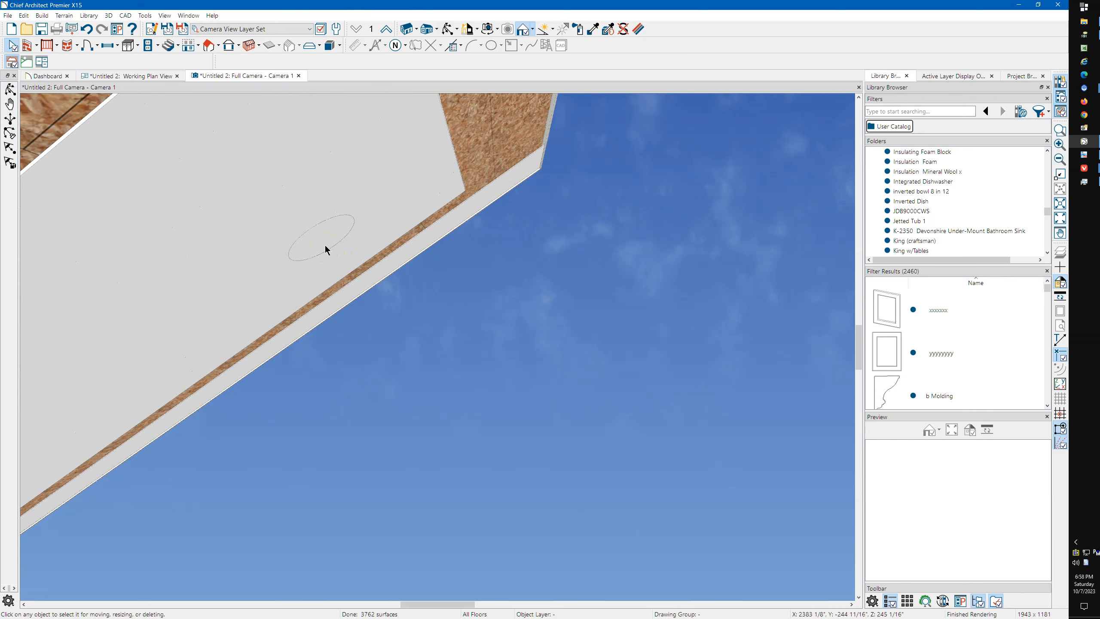
left_click(326, 250)
key("Escape")
left_click(312, 235)
key("Escape")
left_click_drag(396, 159, 360, 131)
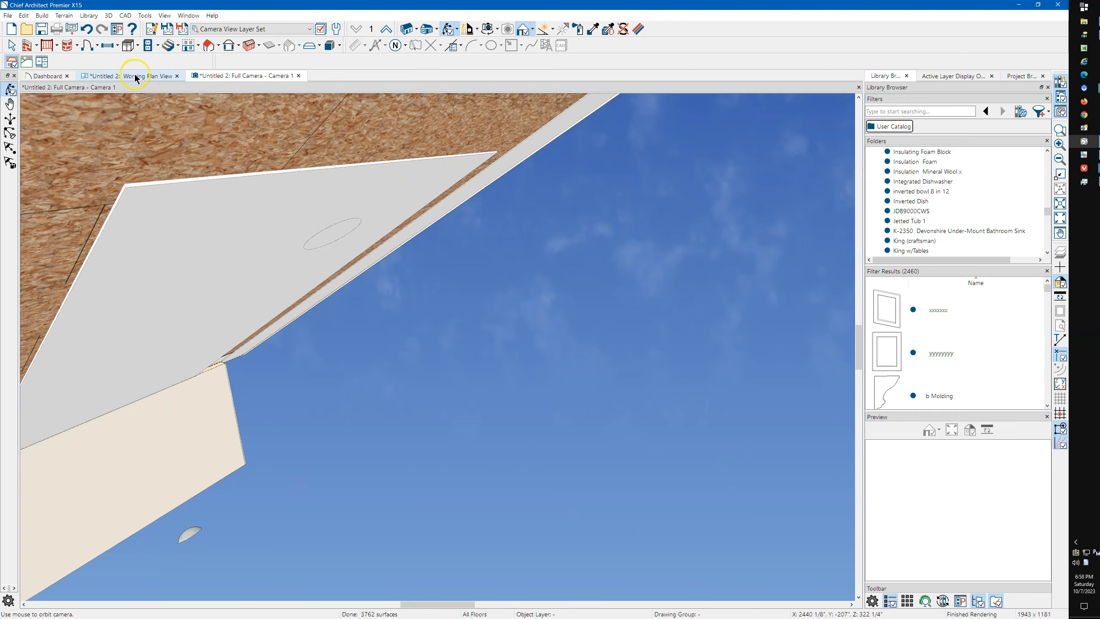
In the plan view, draw a CAD ellipse over the circular face inside the ceiling plane
left_click(135, 77)
scroll(446, 302, "up", 8)
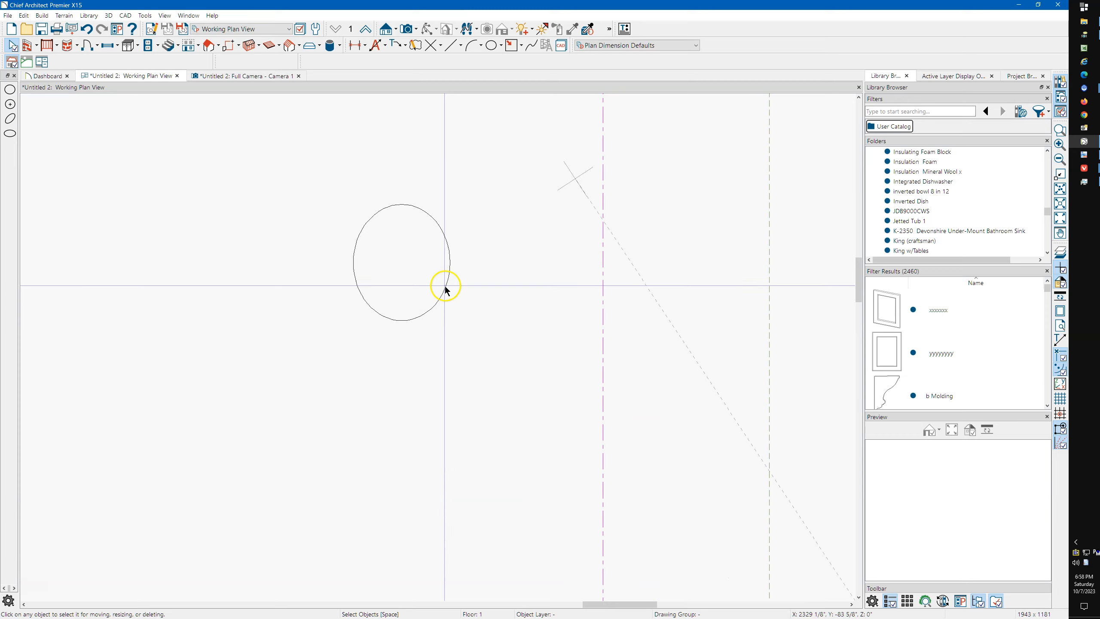
middle_click_drag(394, 251, 420, 277)
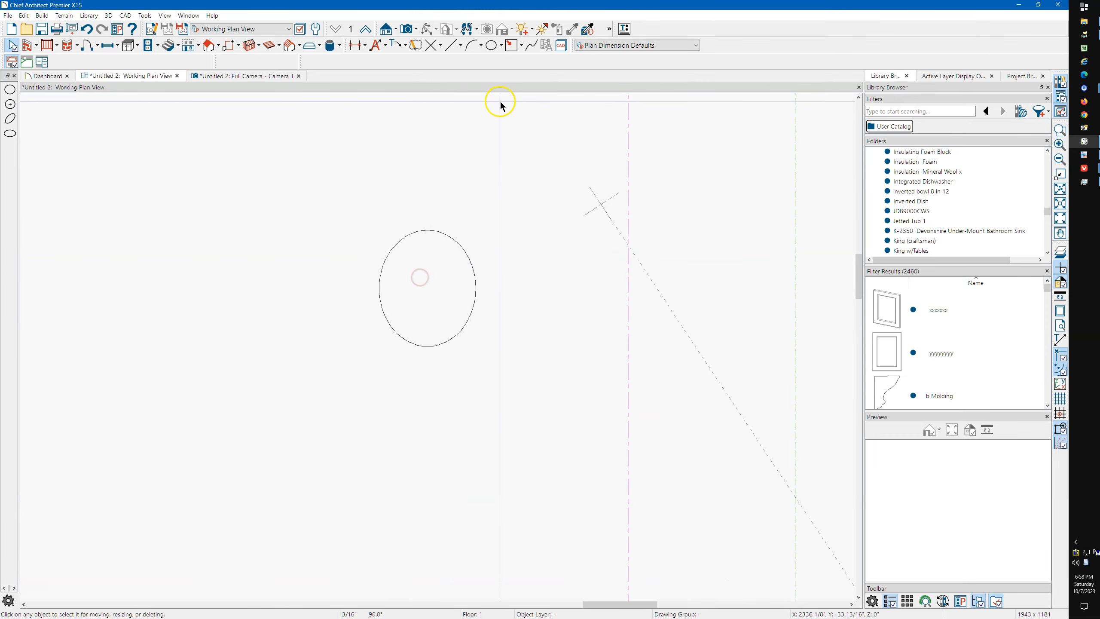
left_click(502, 47)
left_click(520, 93)
left_click_drag(420, 260, 450, 340)
Resize the CAD ellipse on all four sides to match the outline of the pitched circular face
scroll(429, 289, "up", 3)
scroll(431, 281, "up", 2)
left_click(409, 290)
left_click_drag(409, 290, 314, 284)
left_click_drag(479, 290, 535, 289)
left_click_drag(424, 169, 427, 155)
left_click_drag(426, 411, 426, 423)
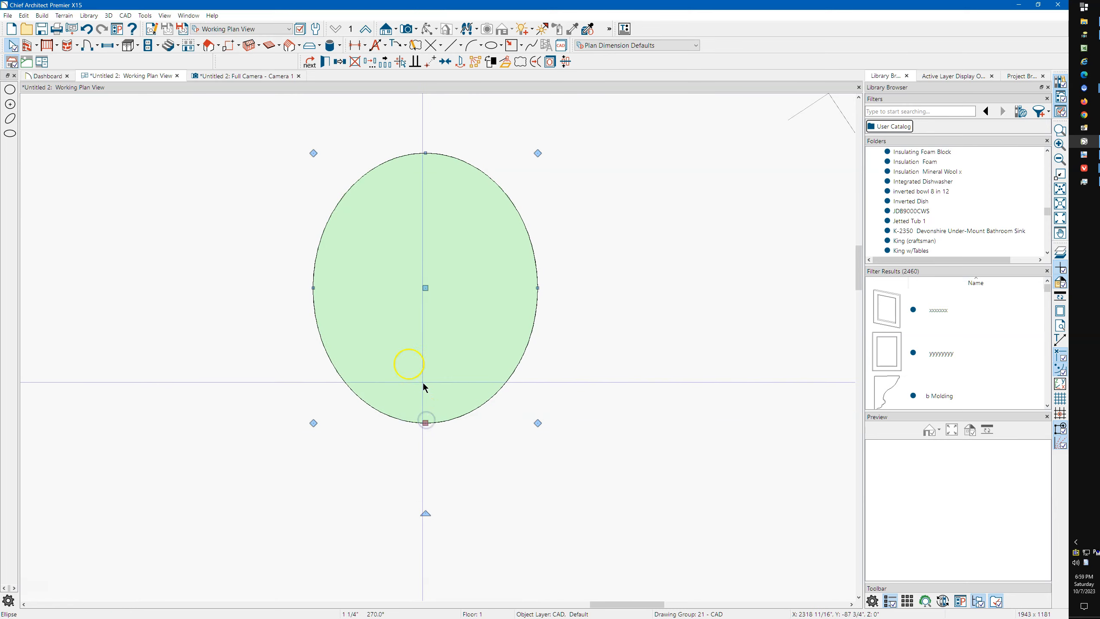
Examine up close how well the ellipse's edge follows the outline of the circular face beneath it
scroll(292, 282, "up", 5)
scroll(346, 306, "up", 5)
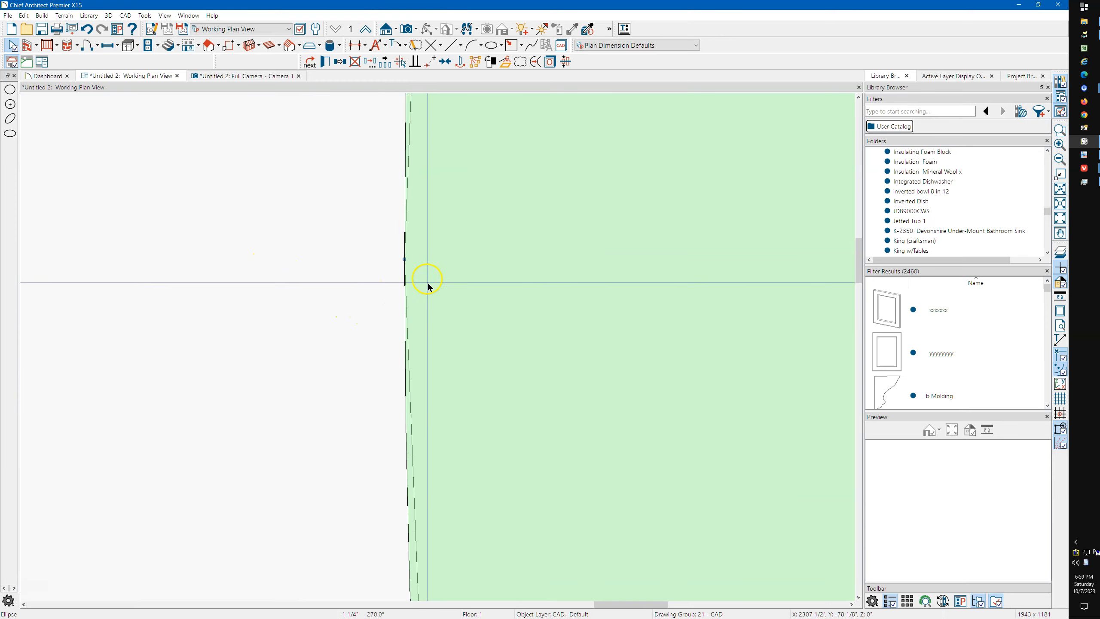
scroll(419, 244, "up", 1)
scroll(414, 246, "down", 1)
scroll(396, 262, "down", 2)
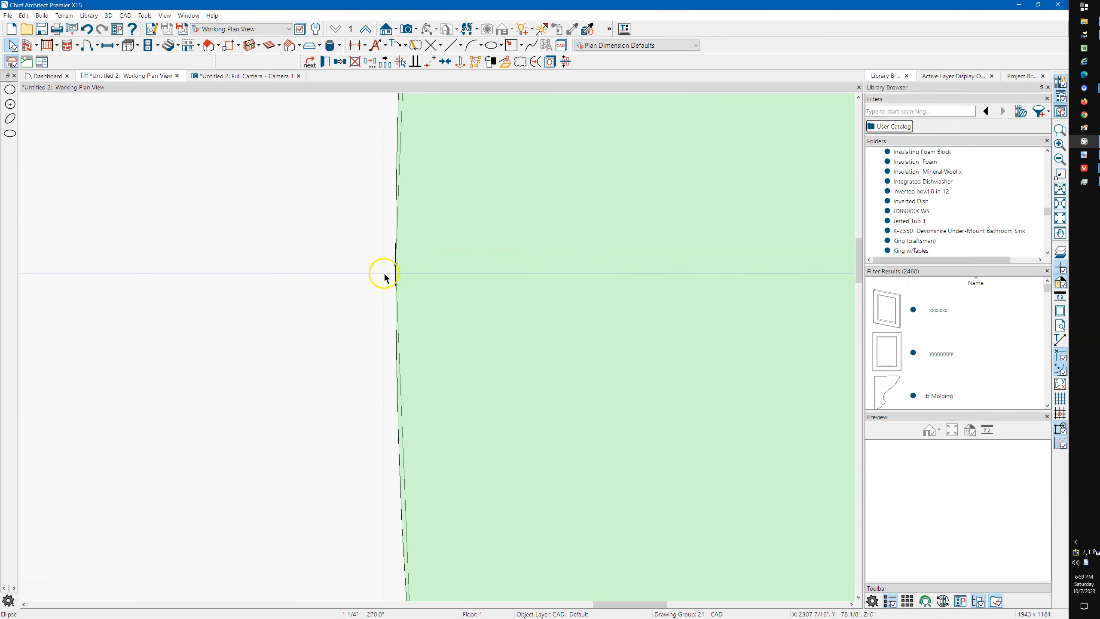
scroll(364, 270, "down", 2)
scroll(341, 271, "down", 6)
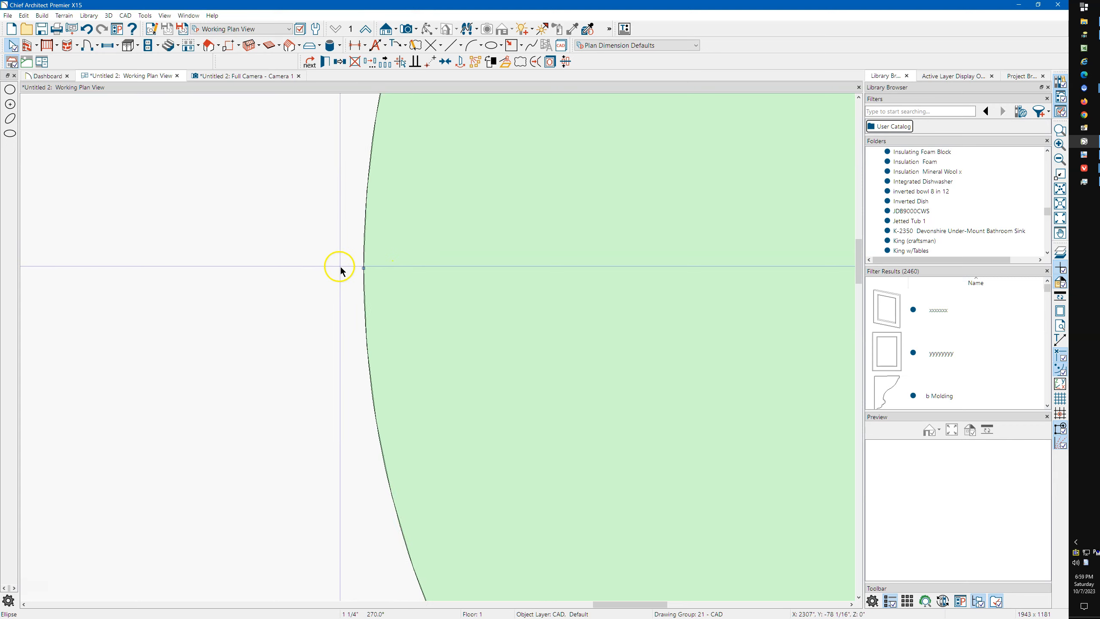
Inspect the side edges of the CAD ellipse up close for alignment with the circular face's outline
scroll(569, 287, "up", 6)
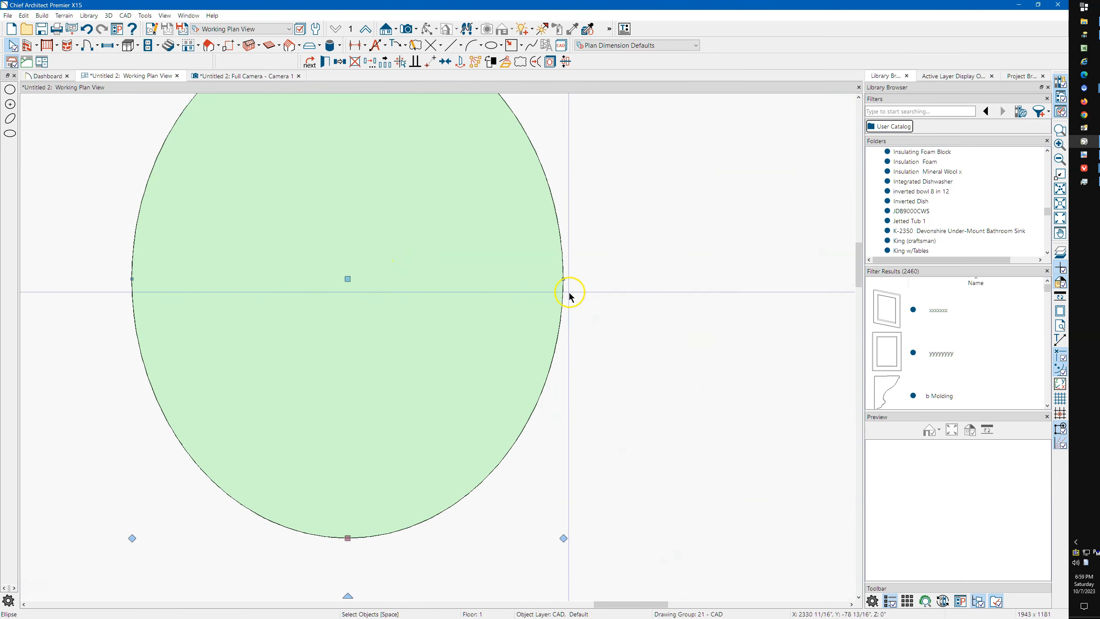
scroll(542, 277, "up", 2)
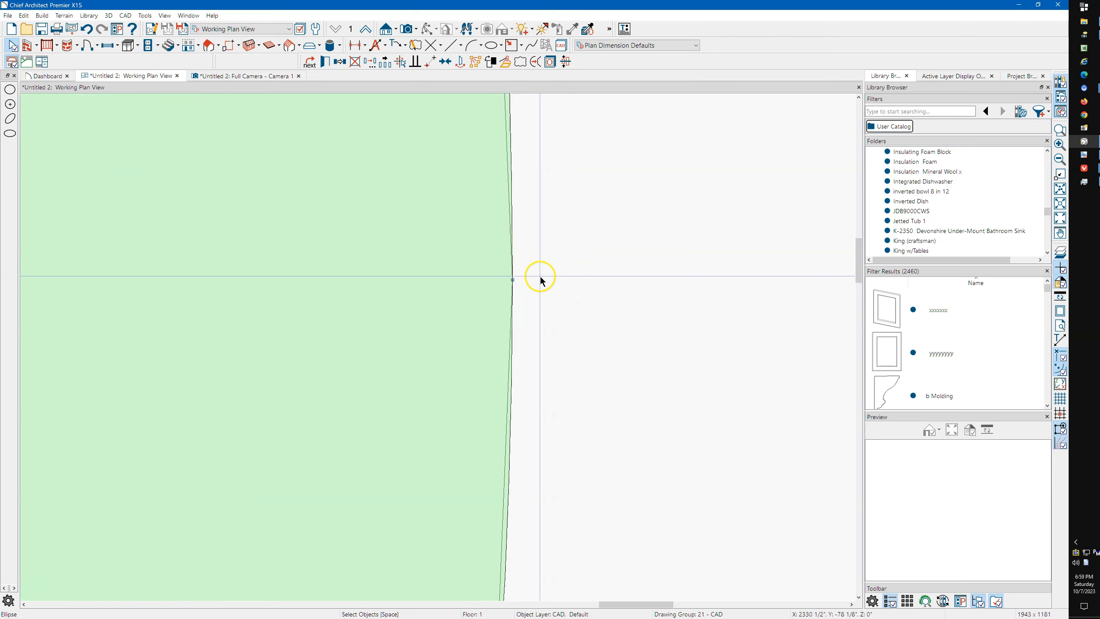
scroll(514, 536, "up", 1)
scroll(518, 512, "up", 4)
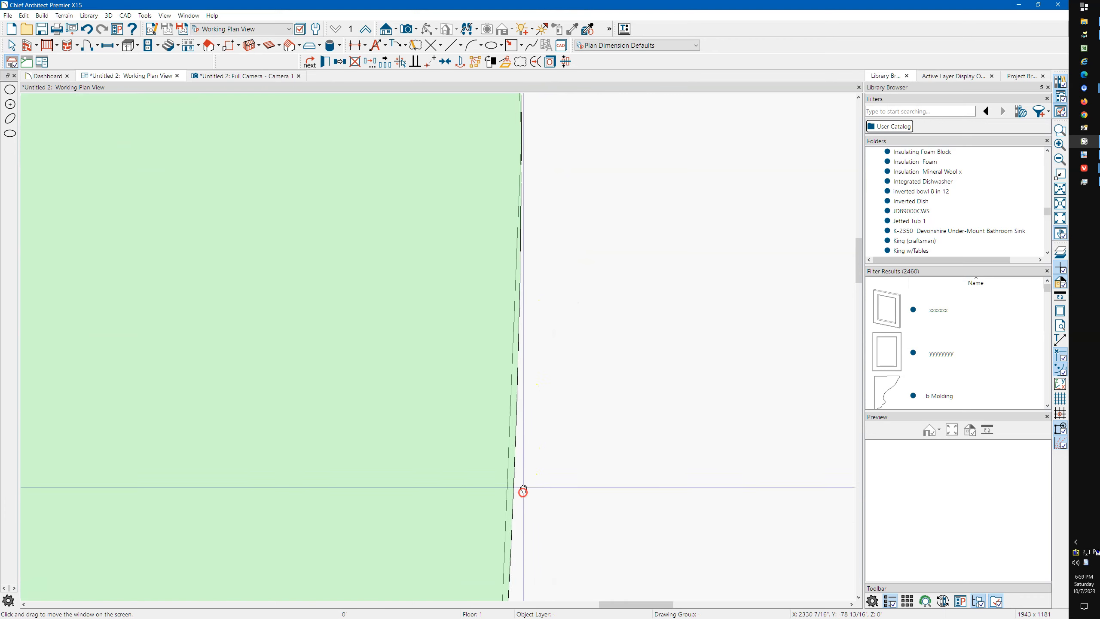
scroll(505, 350, "down", 4)
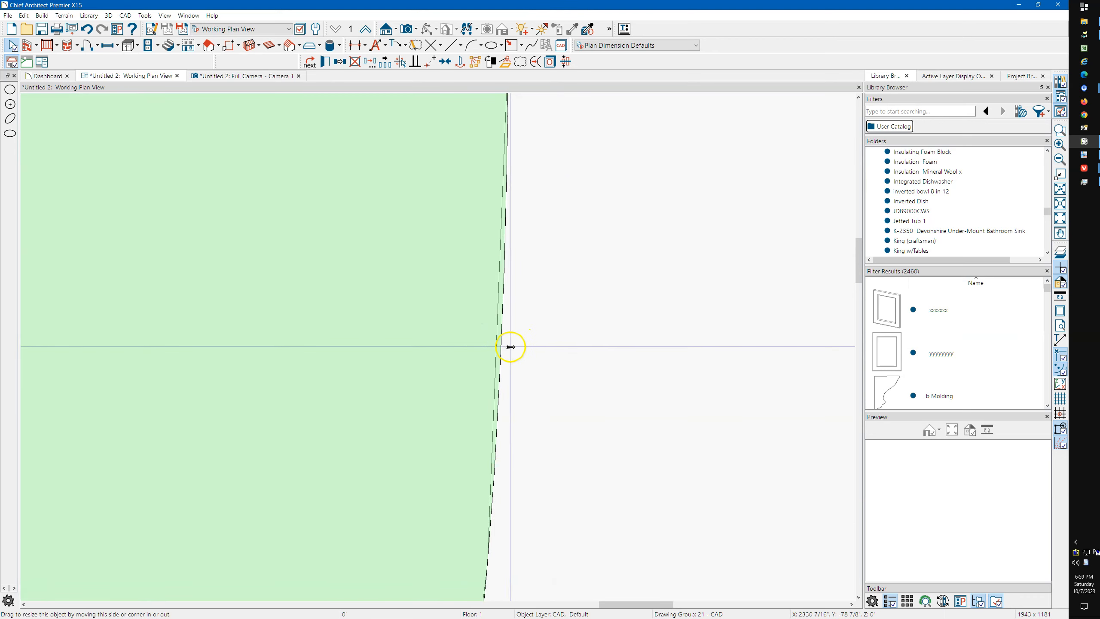
scroll(534, 403, "down", 6)
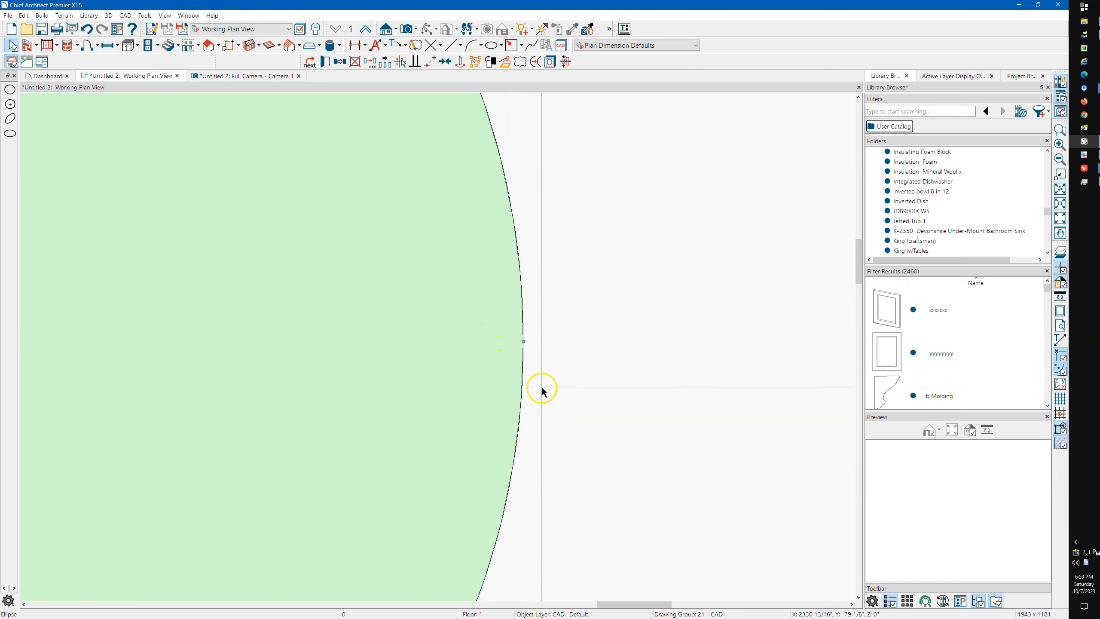
scroll(596, 383, "down", 1)
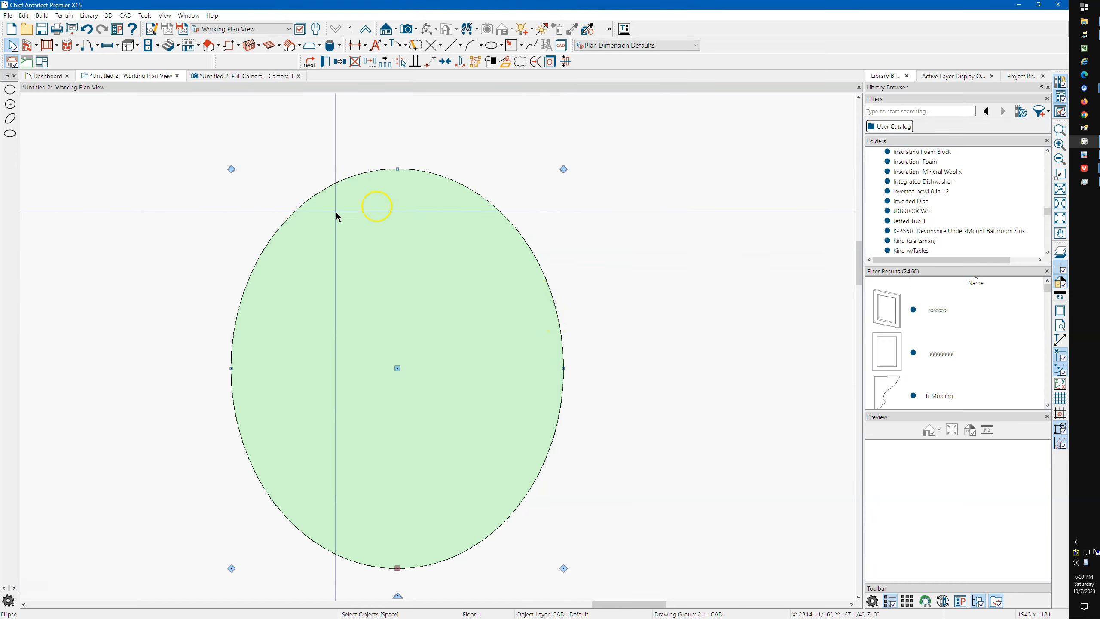
scroll(423, 344, "down", 3)
Subtract the CAD ellipse from the sloped ceiling plane to cut an elliptical hole in it
left_click(423, 340)
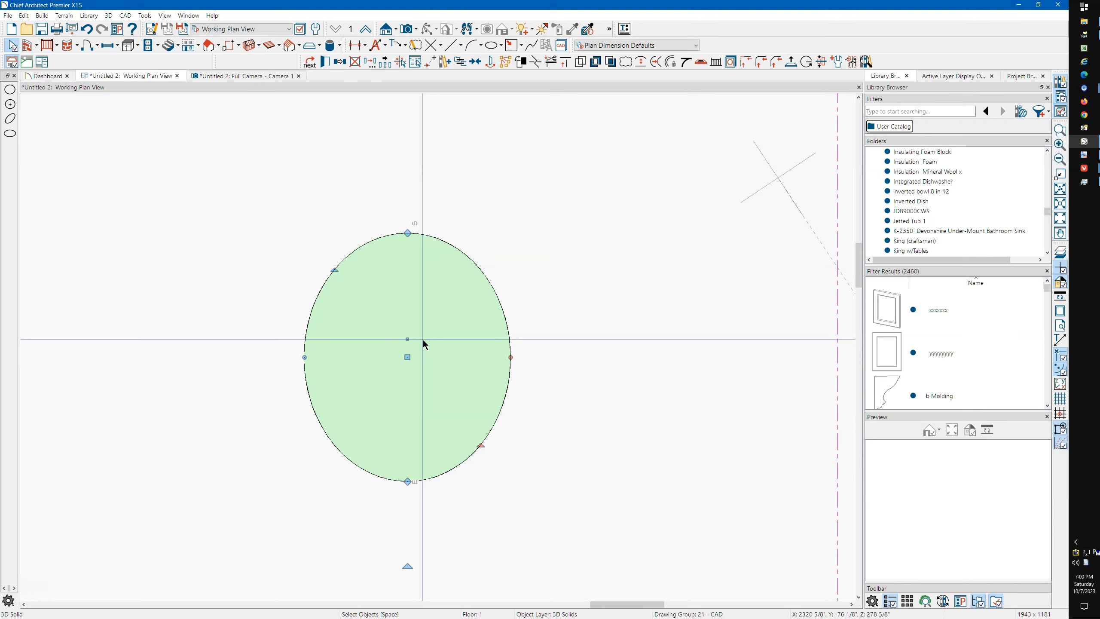
key("Escape")
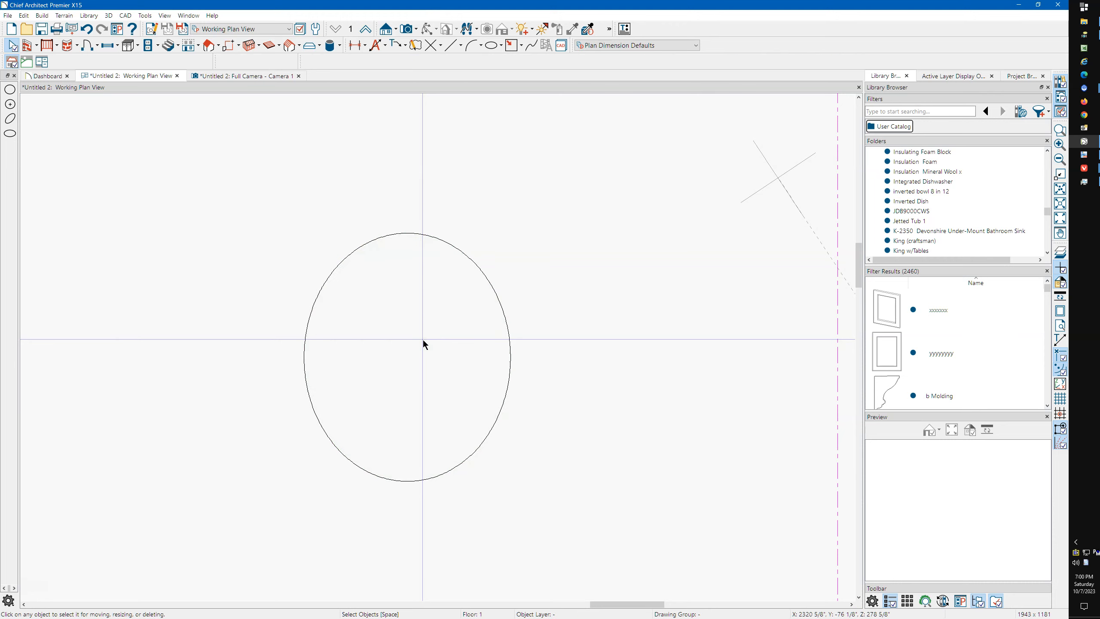
left_click(508, 386)
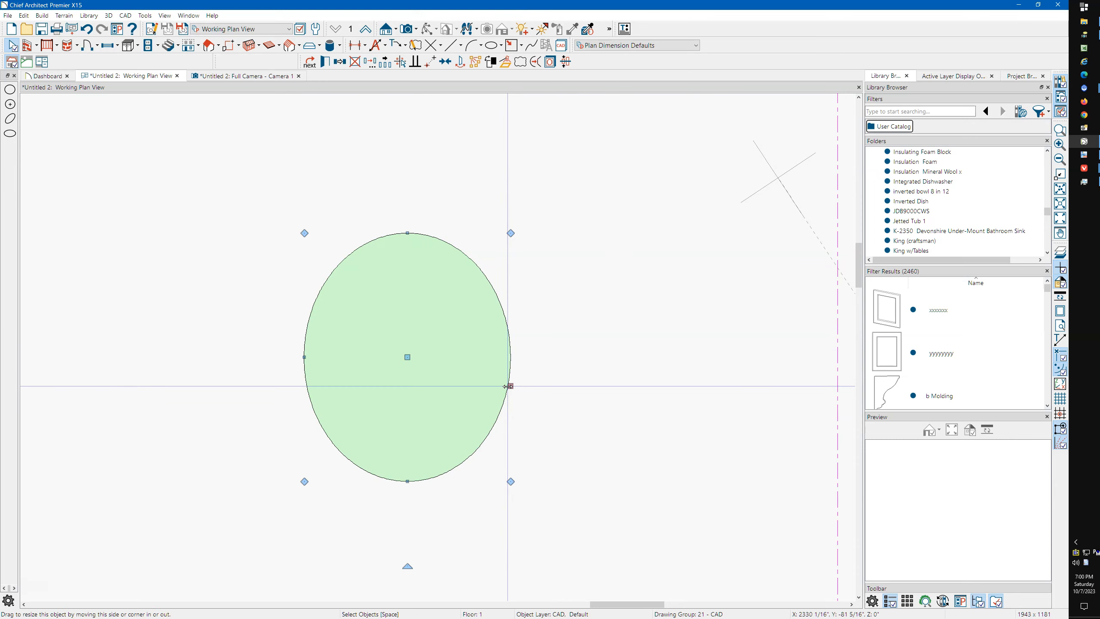
scroll(476, 208, "down", 5)
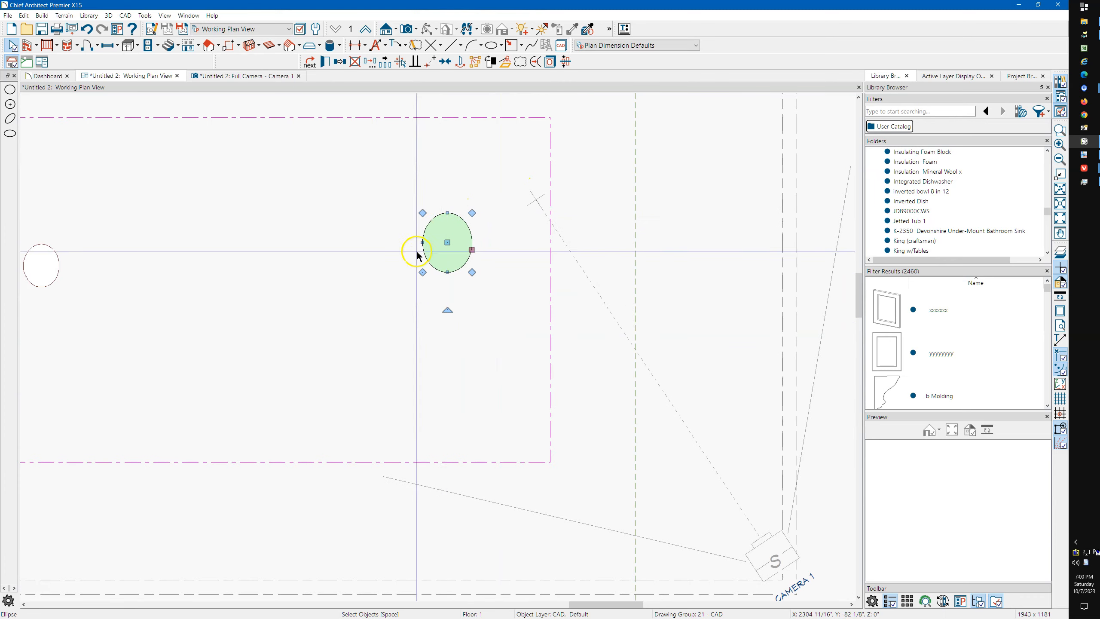
left_click(551, 312)
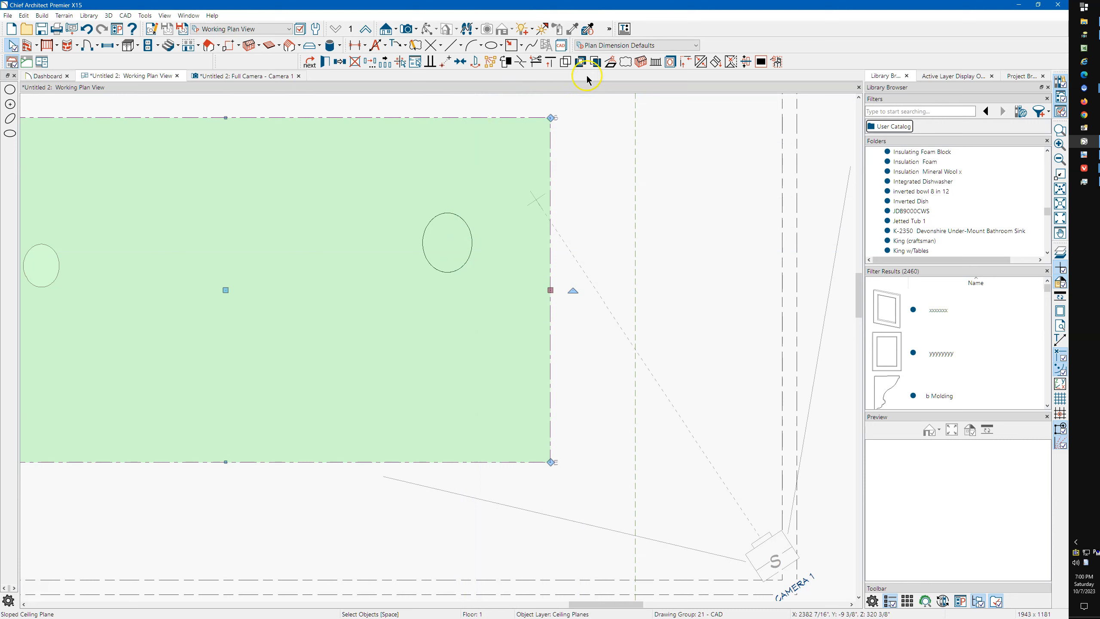
left_click(470, 259)
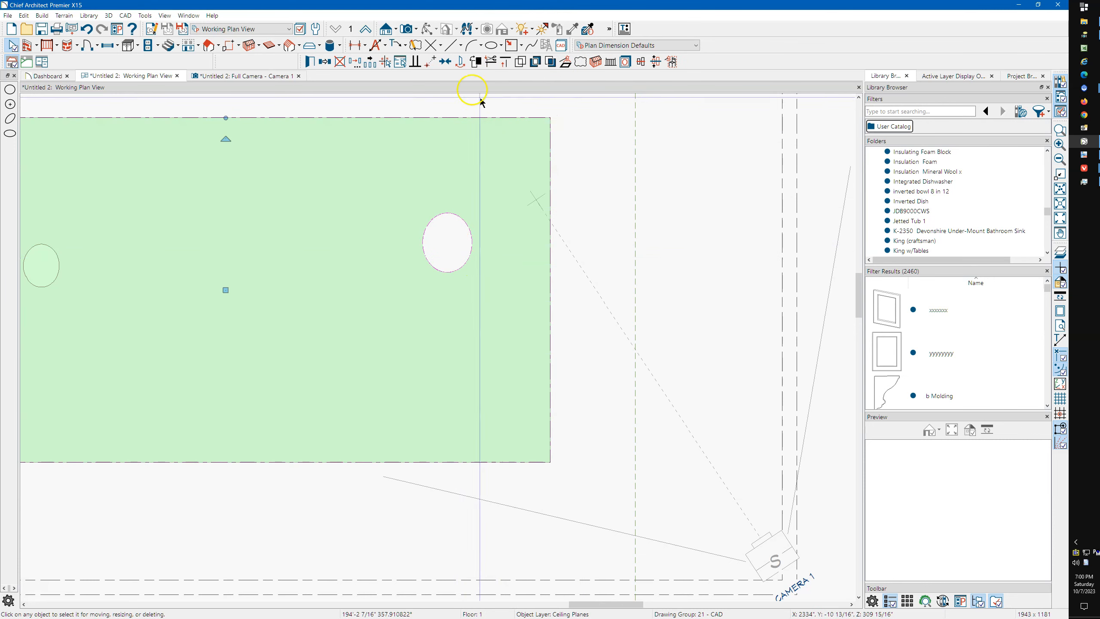
In the camera view, orbit around the ceiling plane and inspect how the circular face fills the new hole
left_click(261, 75)
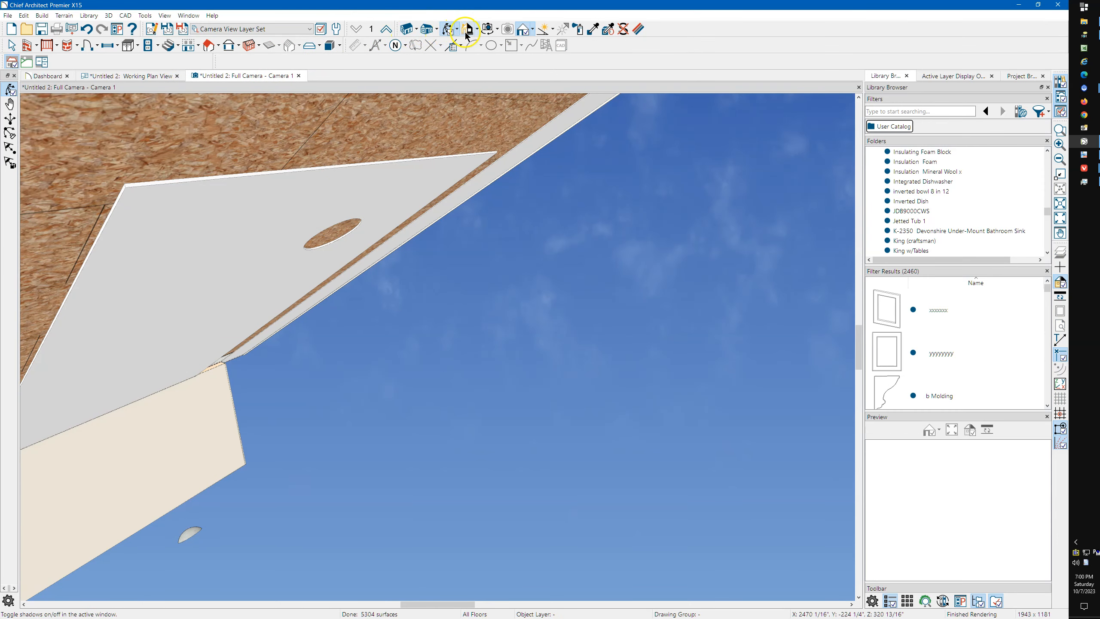
left_click_drag(411, 217, 343, 139)
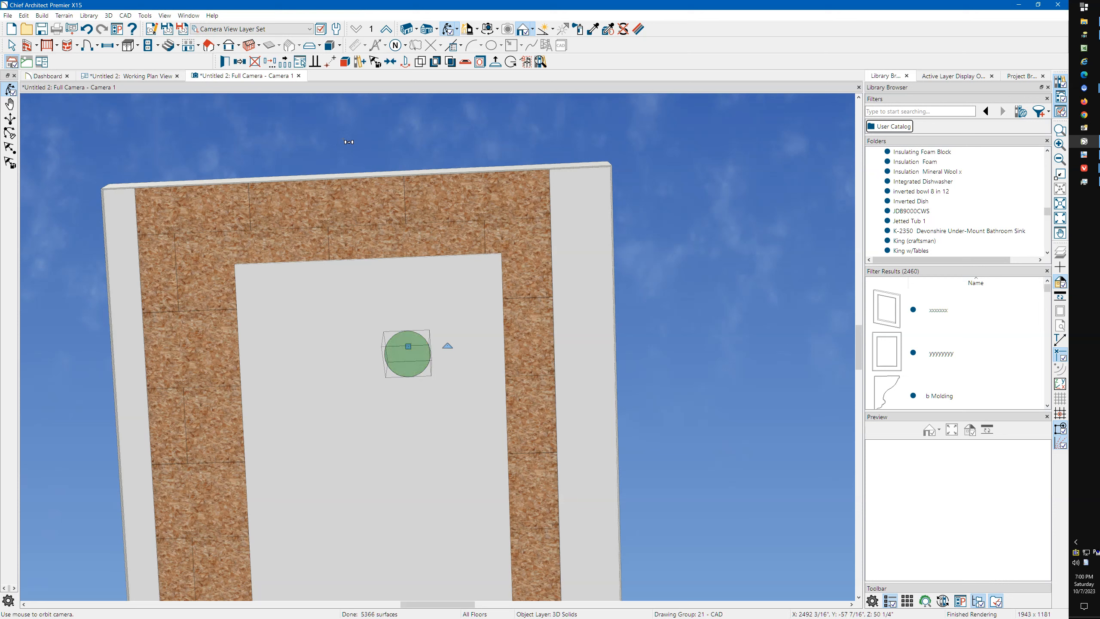
key("space")
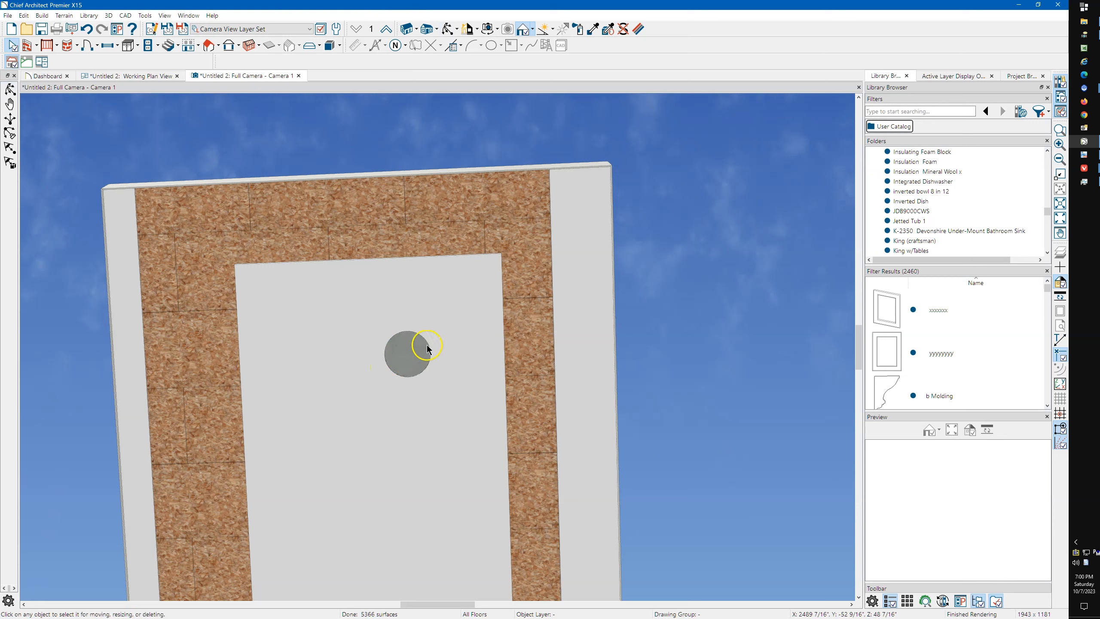
left_click(414, 374)
key("Escape")
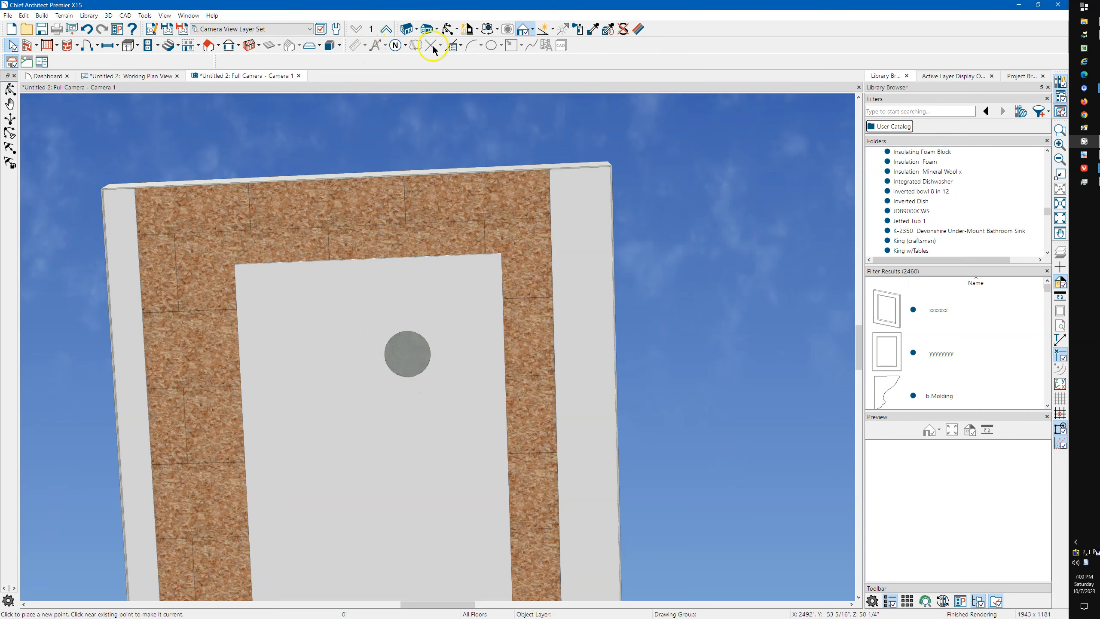
left_click_drag(358, 325, 370, 267)
scroll(322, 216, "up", 1)
scroll(332, 226, "up", 2)
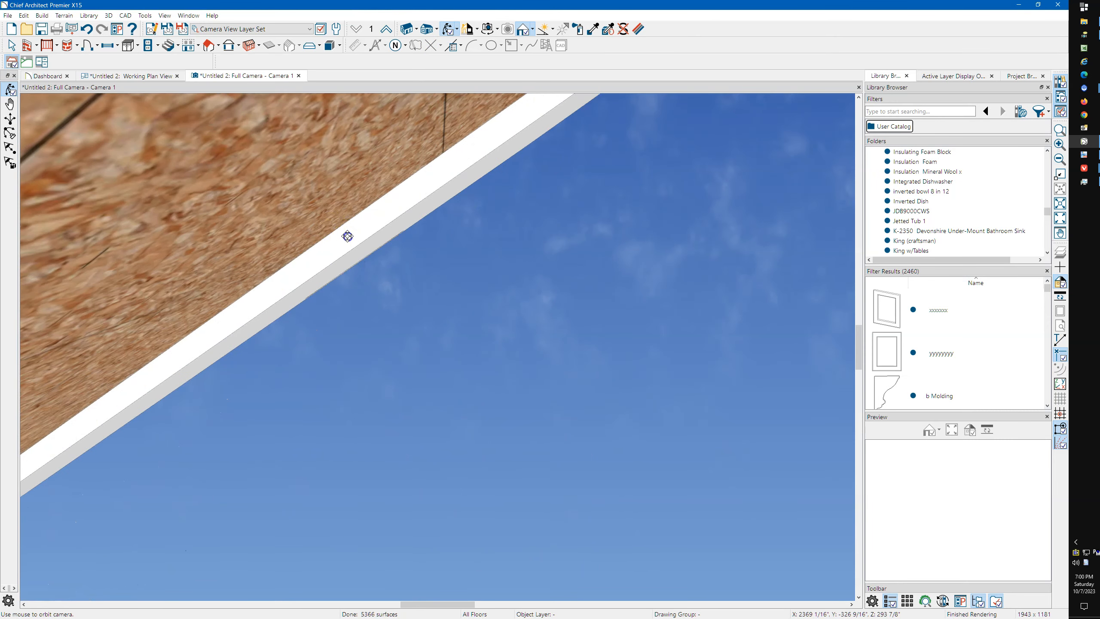
scroll(348, 236, "up", 2)
left_click_drag(352, 237, 253, 213)
left_click_drag(345, 181, 345, 182)
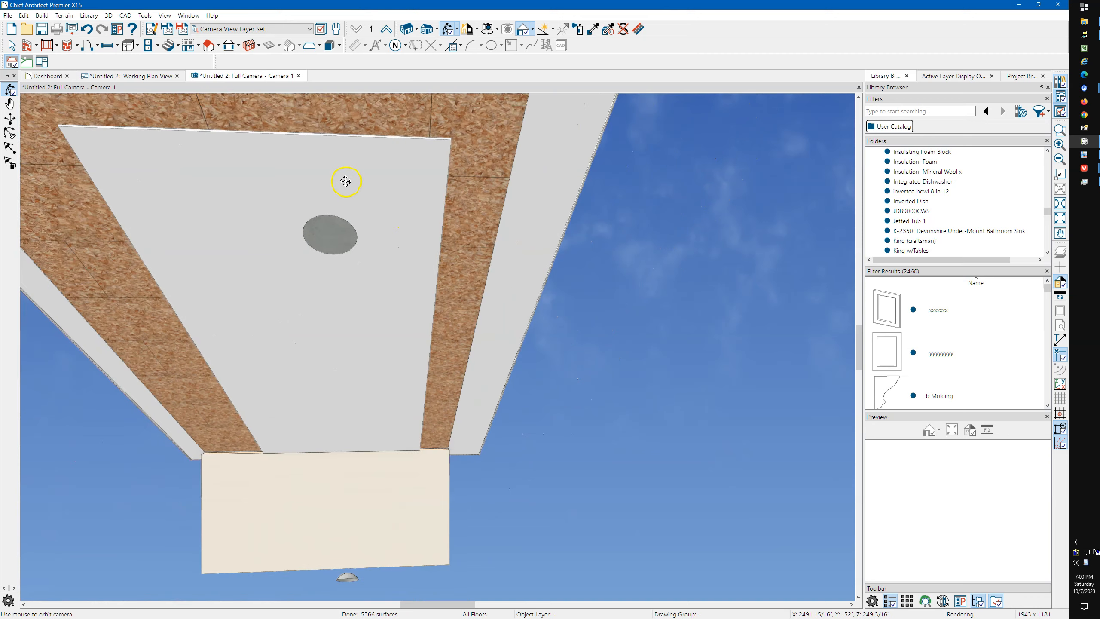
left_click_drag(371, 233, 355, 186)
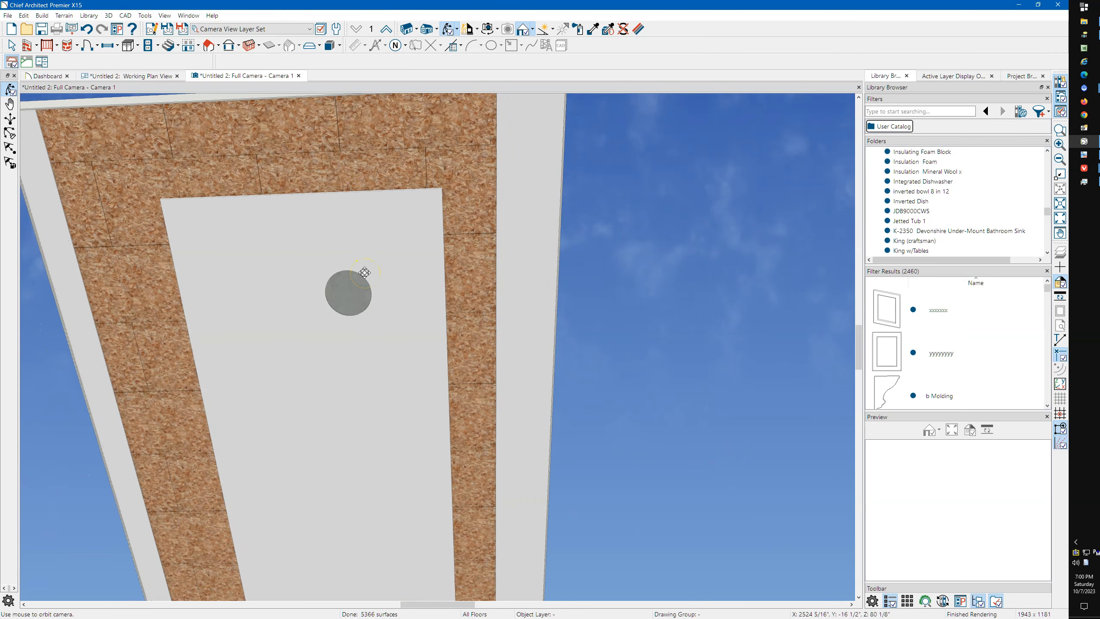
In the plan view, copy the hole in the sloped ceiling plane and paste the duplicate below the original
left_click(136, 75)
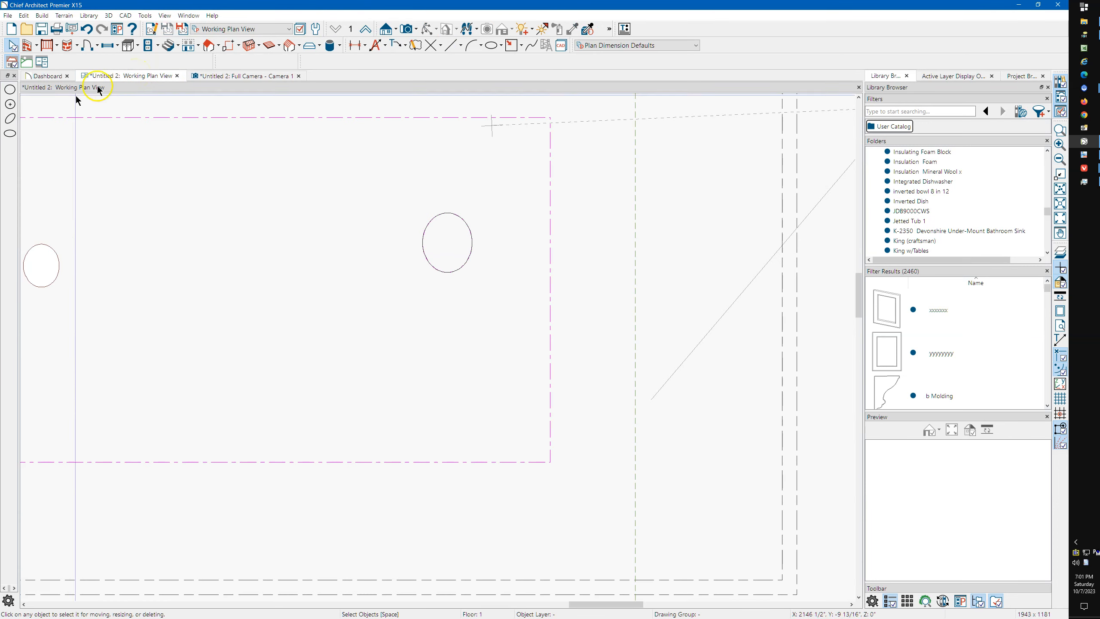
left_click(450, 271)
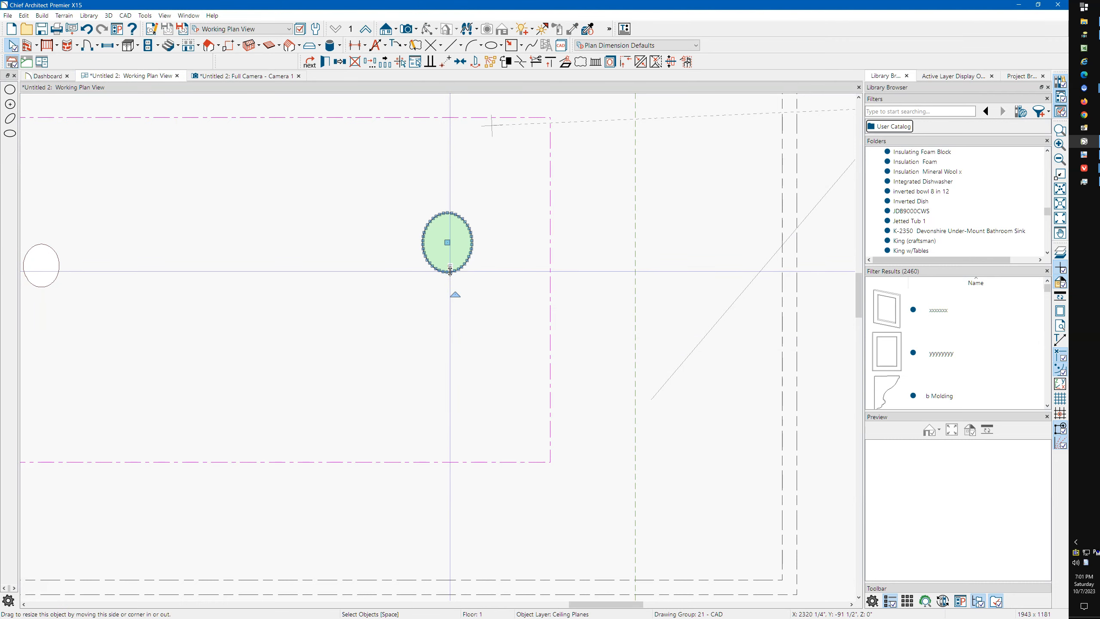
scroll(457, 214, "up", 5)
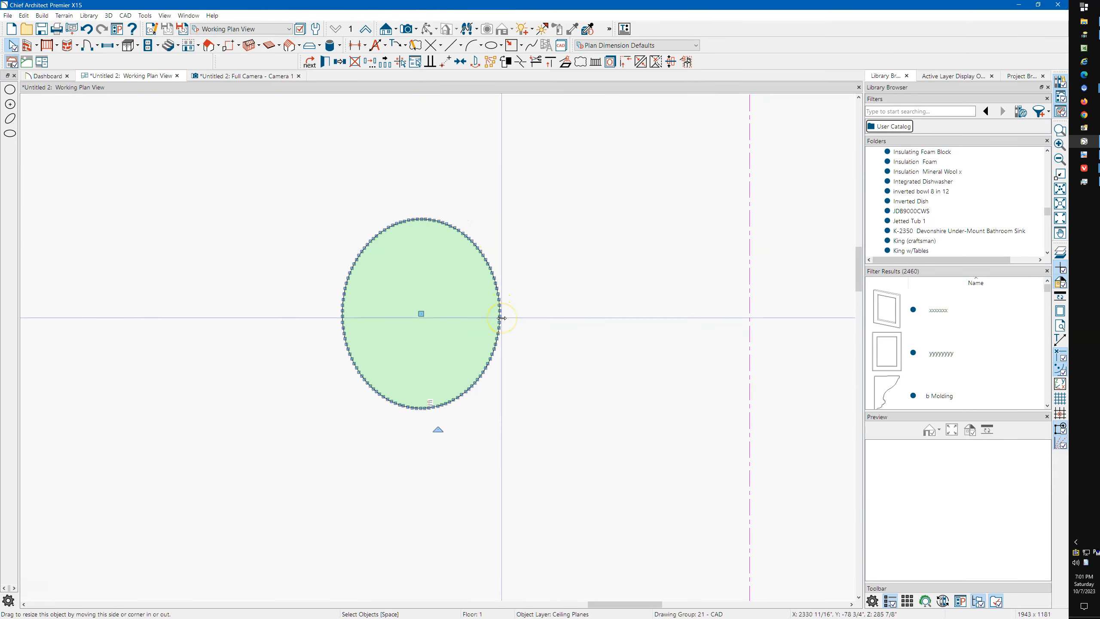
key("Escape")
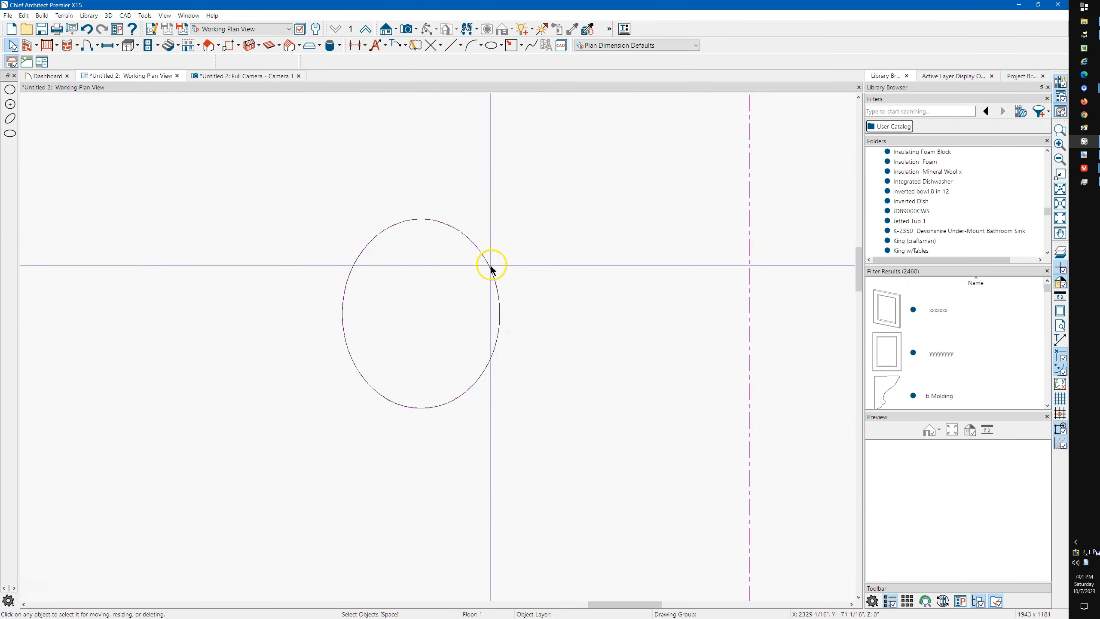
left_click(489, 266)
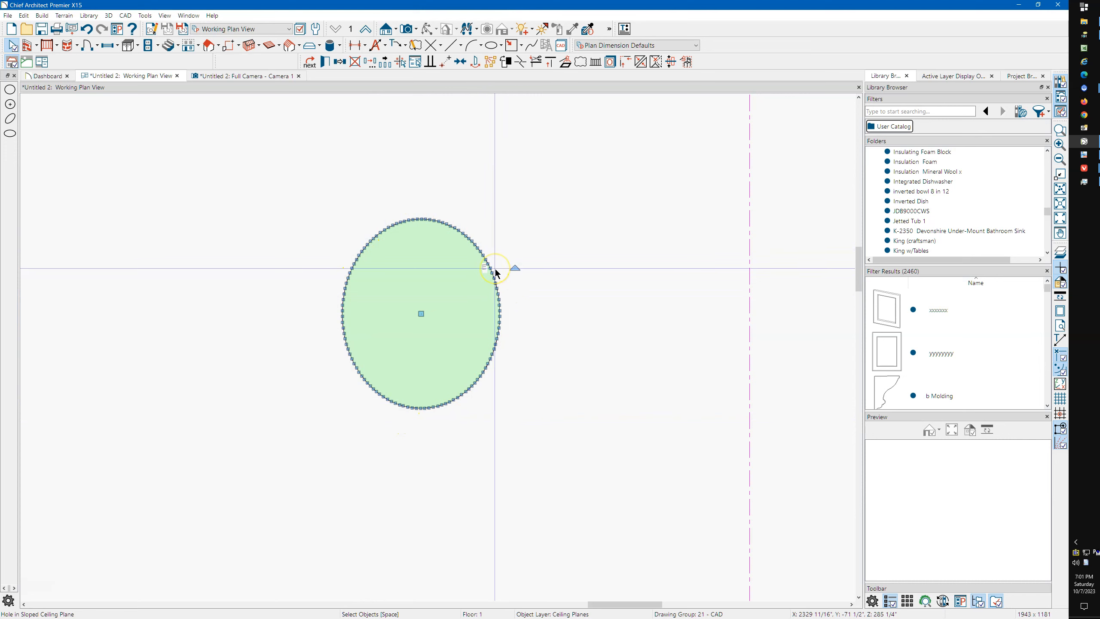
scroll(496, 273, "down", 3)
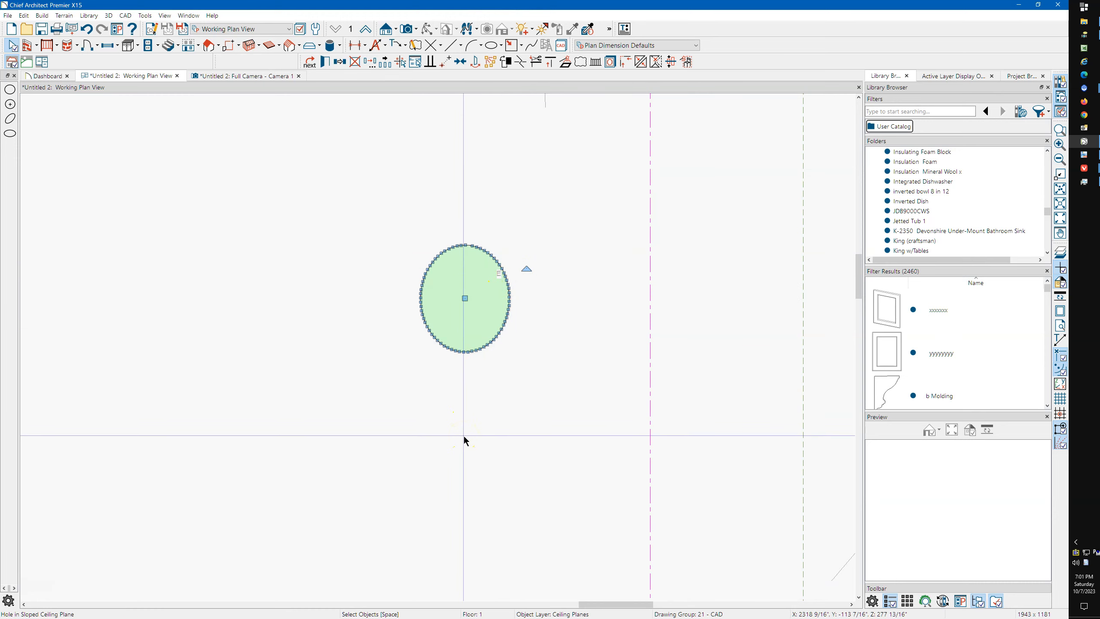
scroll(450, 416, "down", 2)
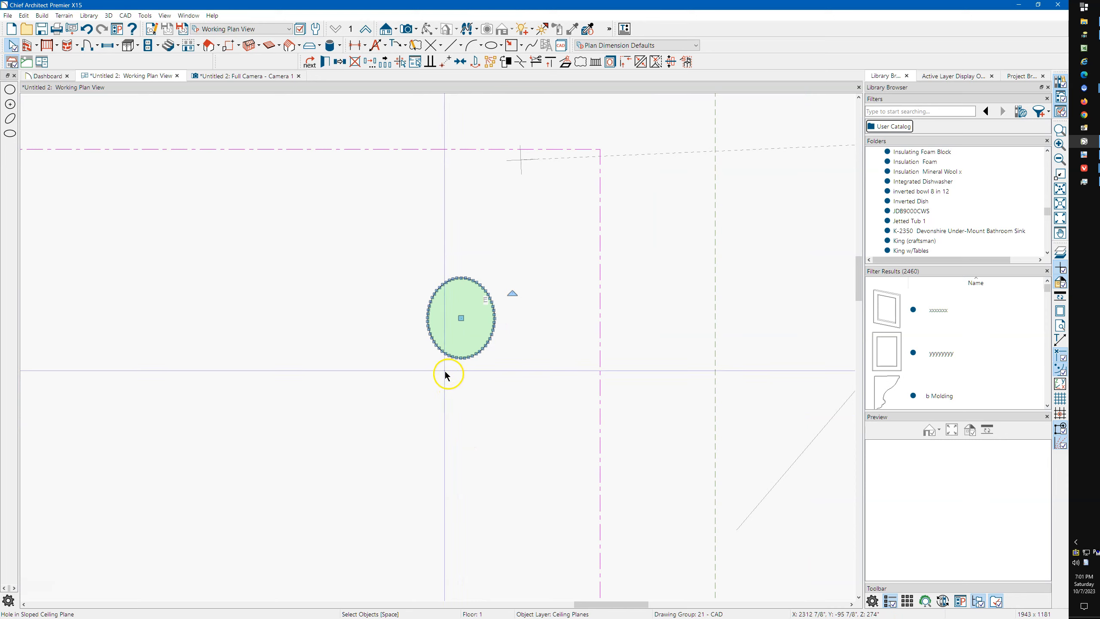
key("ctrl+v")
left_click(453, 485)
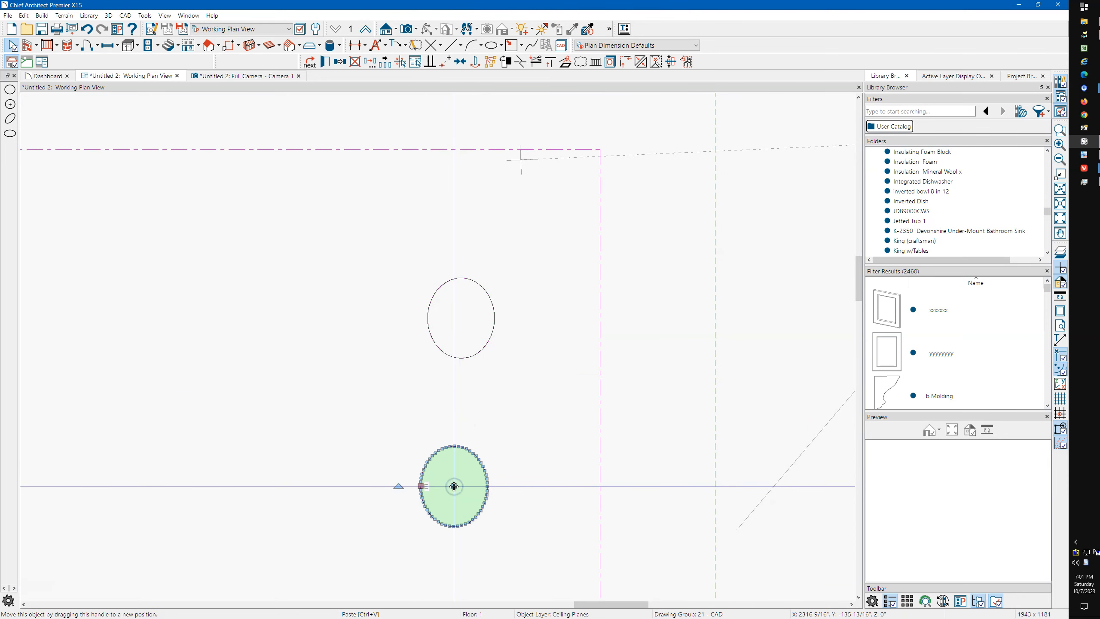
left_click(416, 419)
Examine the pasted hole in the plan view and compare its shape from below with the circular face in the camera view
scroll(455, 180, "down", 1)
scroll(455, 179, "down", 1)
scroll(459, 477, "up", 3)
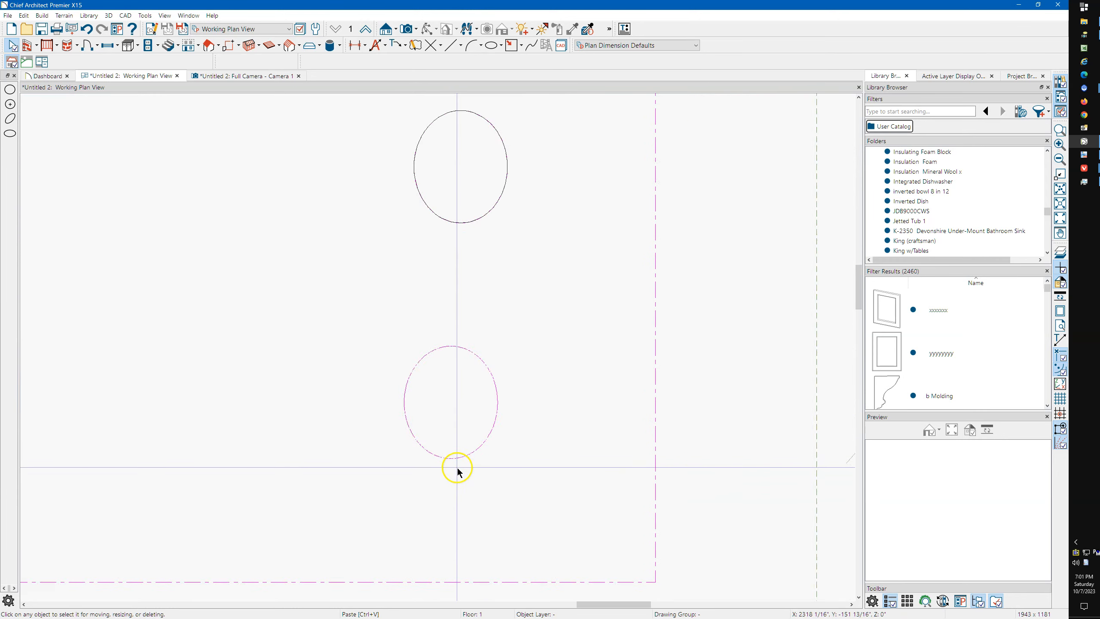
left_click(467, 435)
left_click(490, 437)
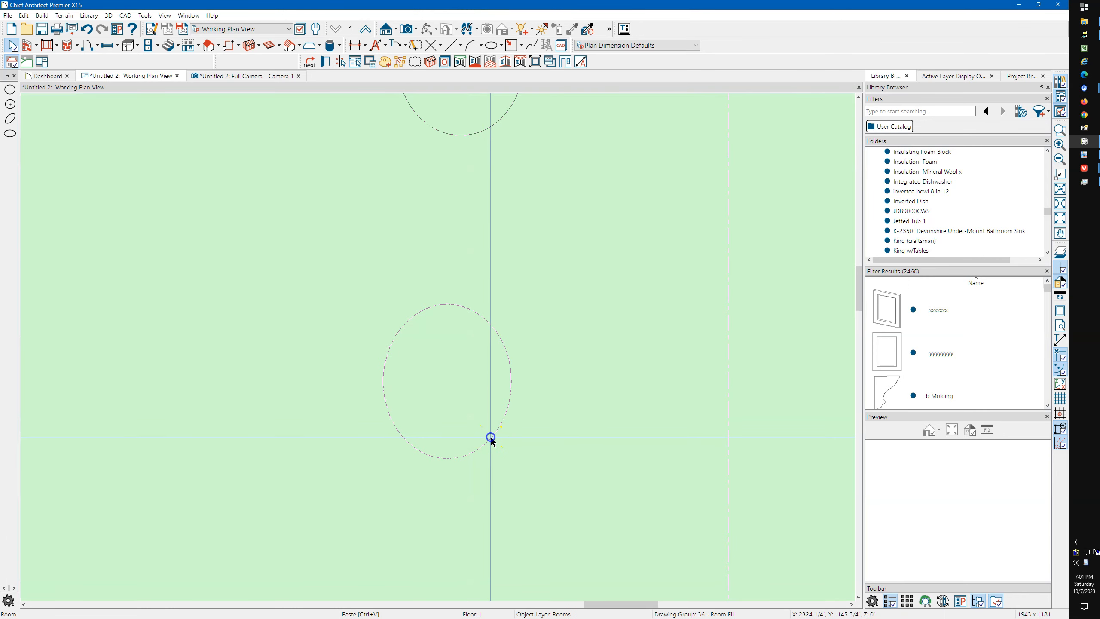
key("Escape")
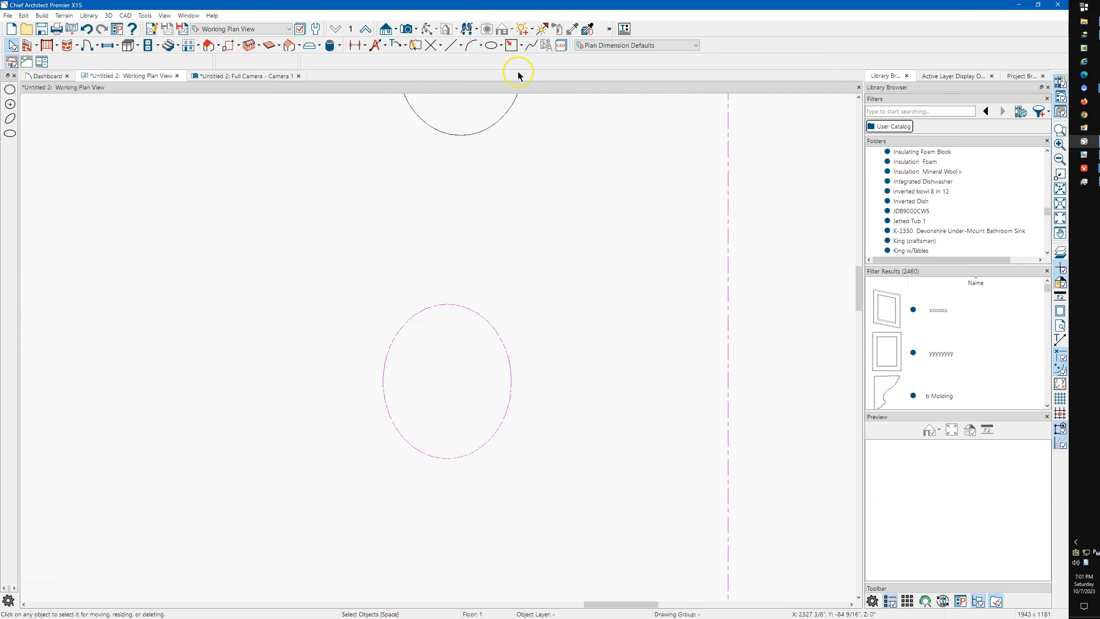
left_click(233, 78)
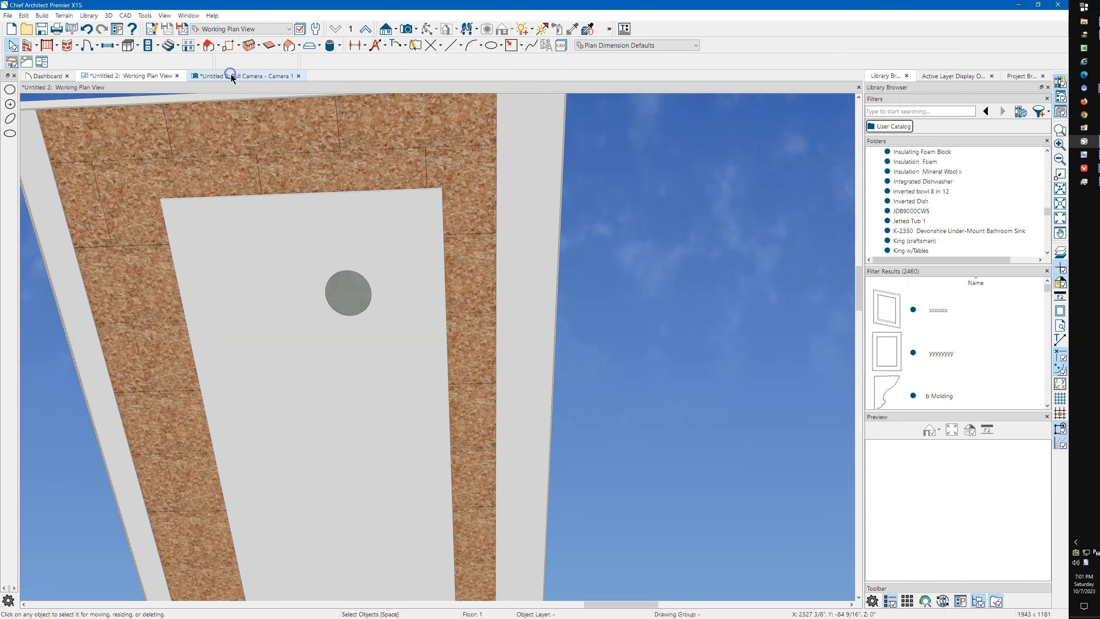
left_click_drag(241, 297, 314, 230)
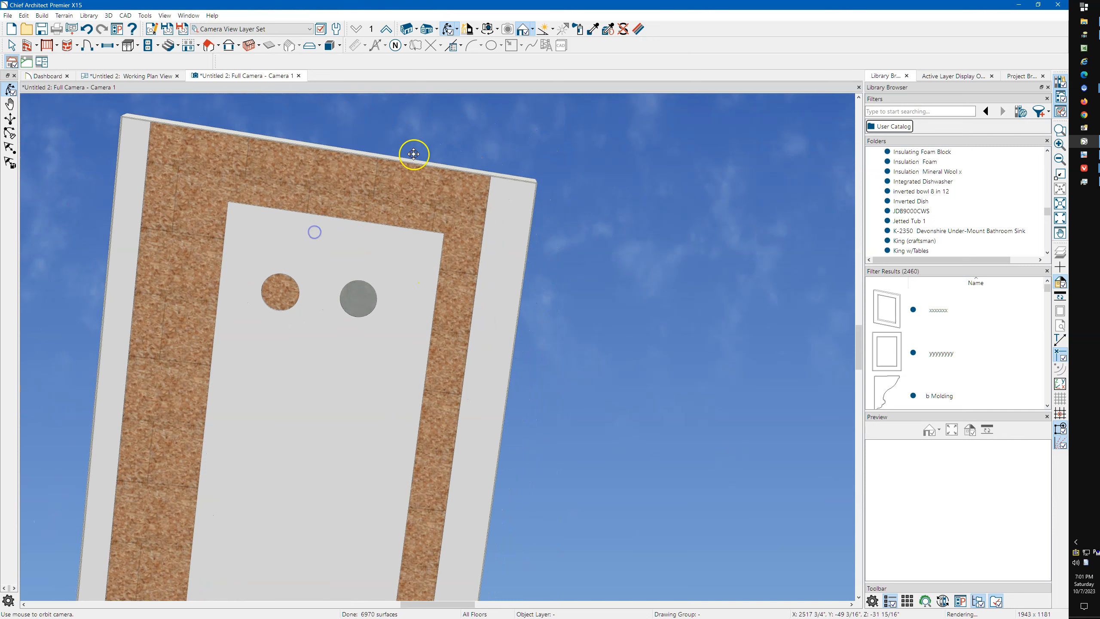
left_click(136, 77)
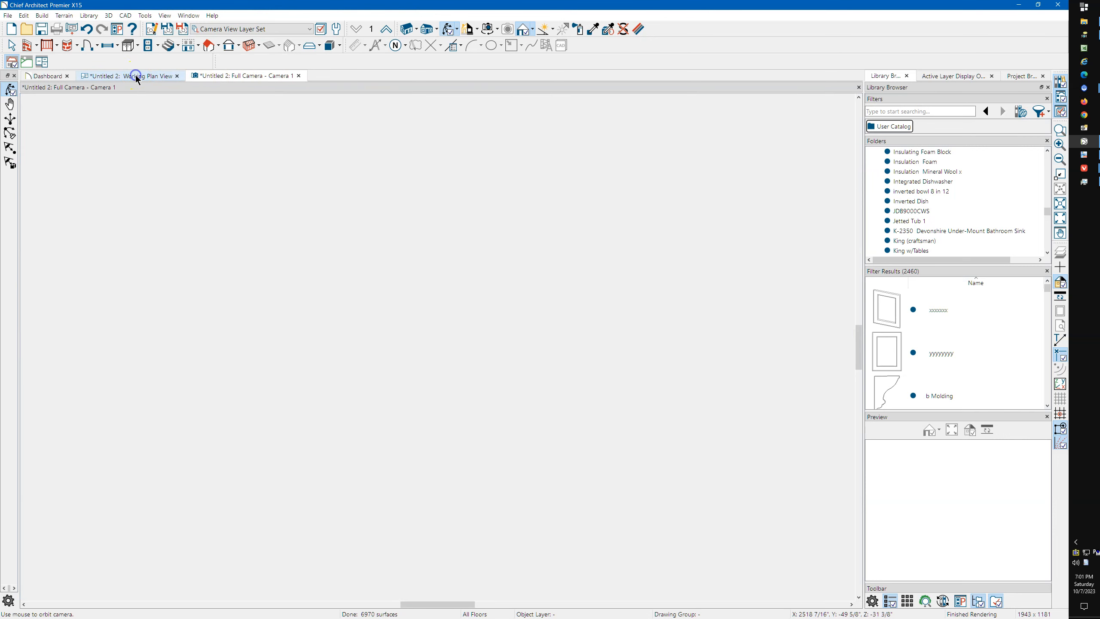
scroll(553, 319, "down", 5)
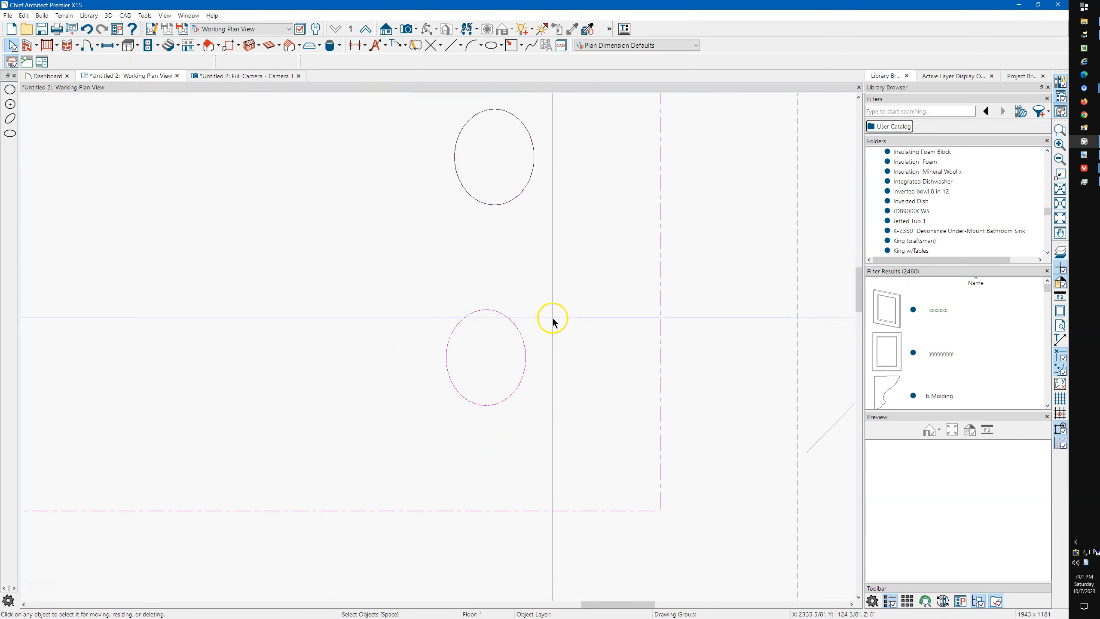
scroll(553, 318, "down", 1)
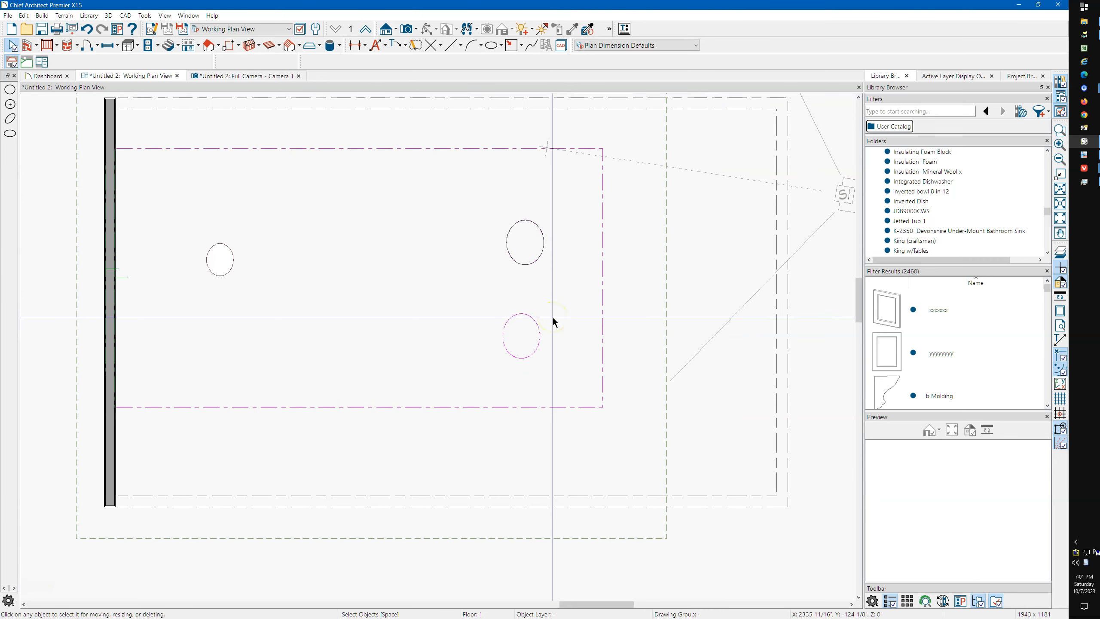
Distribute three evenly spaced copies of the pasted hole in a row toward the wall with Multiple Copy, and inspect them in the camera view
left_click(522, 314)
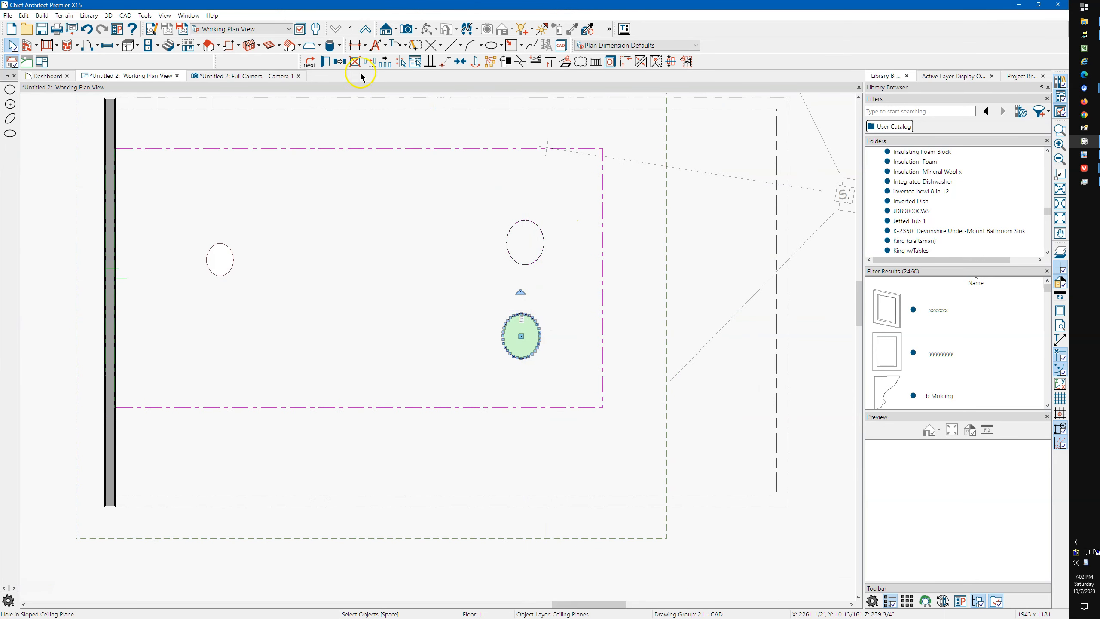
left_click(381, 63)
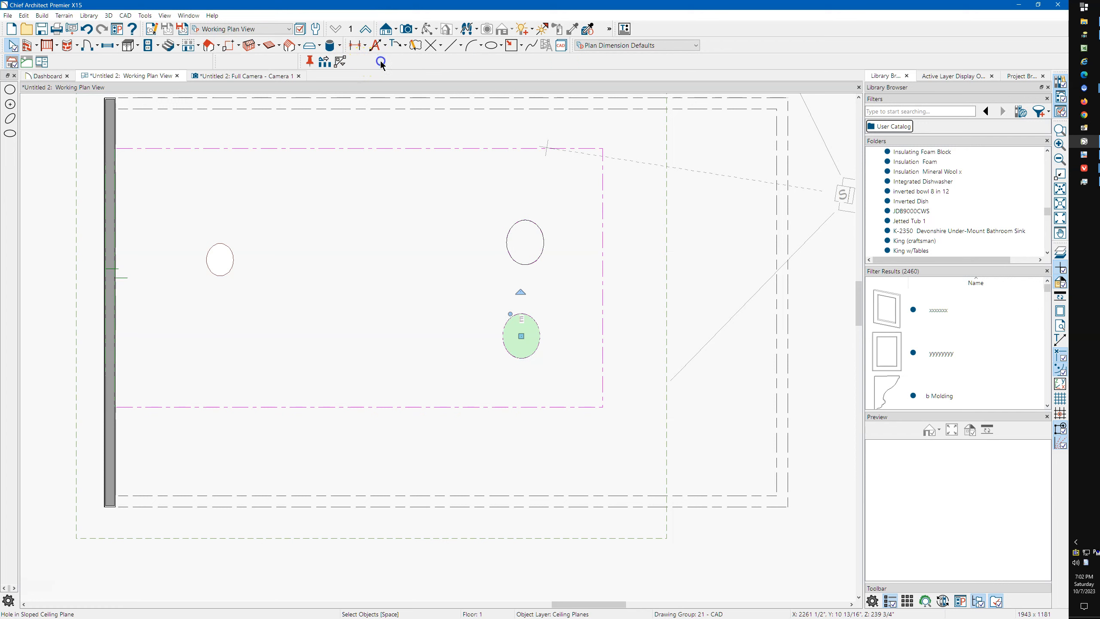
left_click(325, 63)
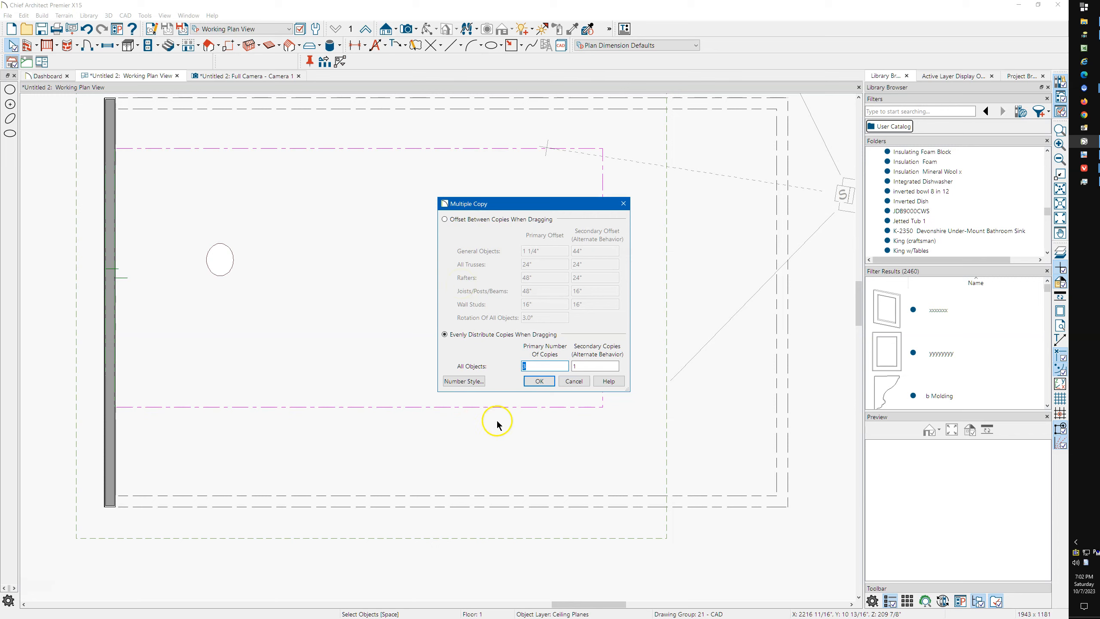
left_click(536, 381)
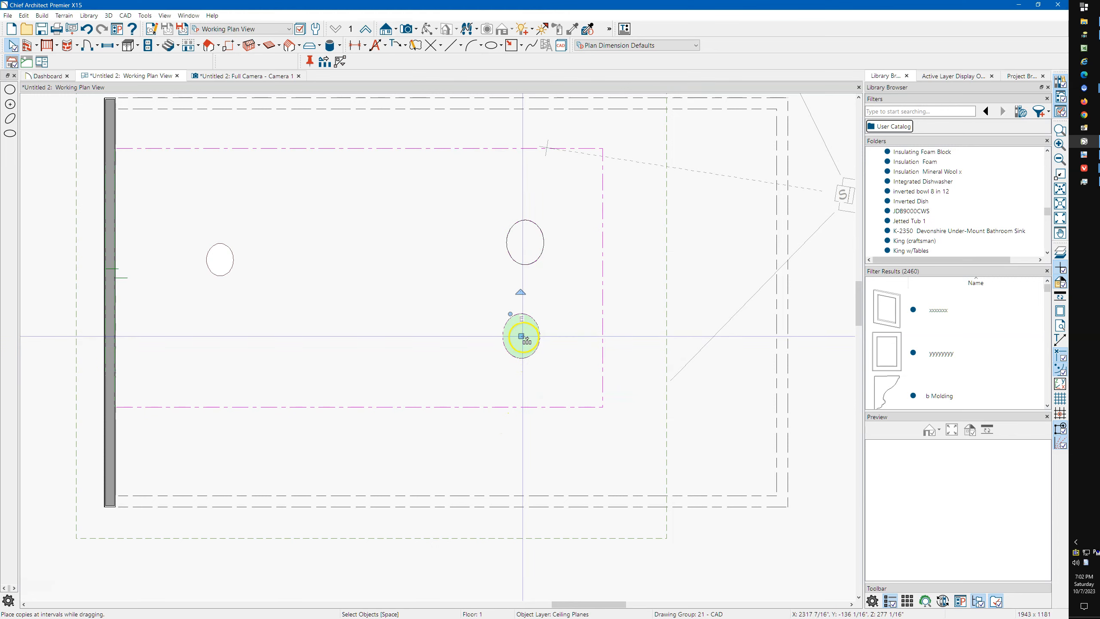
left_click_drag(521, 336, 361, 337)
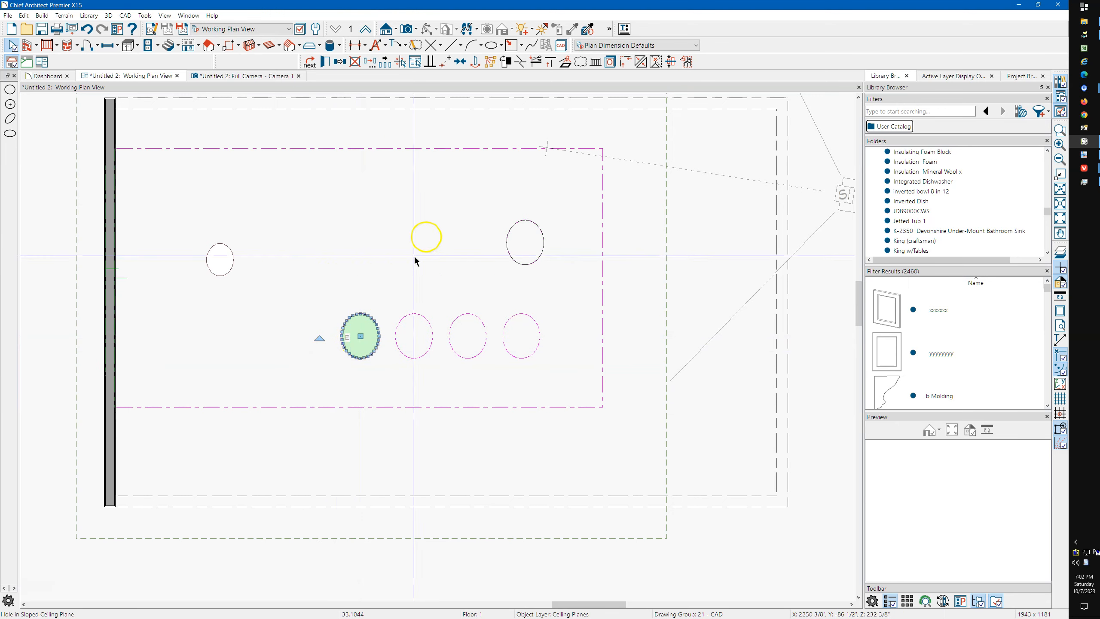
left_click(241, 80)
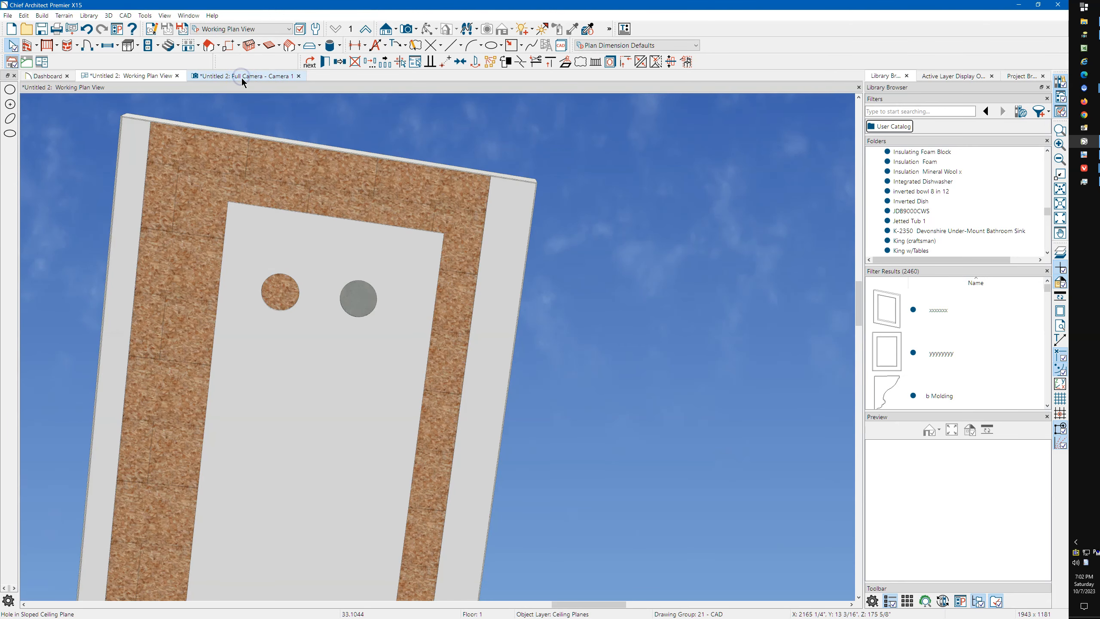
left_click_drag(339, 275, 316, 325)
left_click(272, 318)
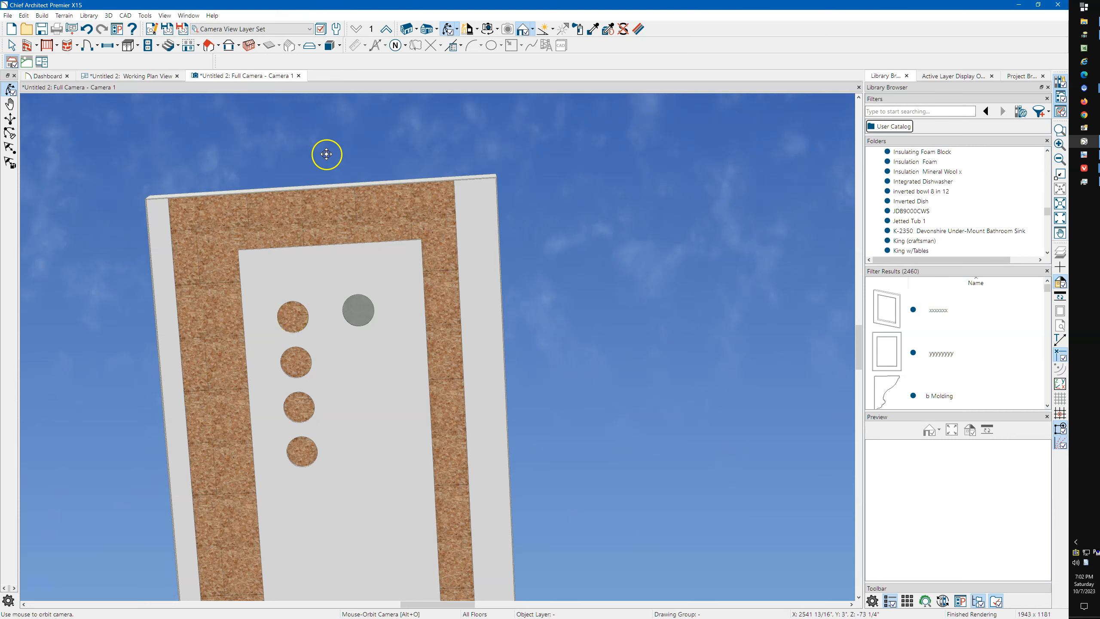
In the plan view, try Multiple Copy on the hole nearest the wall to distribute three copies in a column above it
left_click(157, 76)
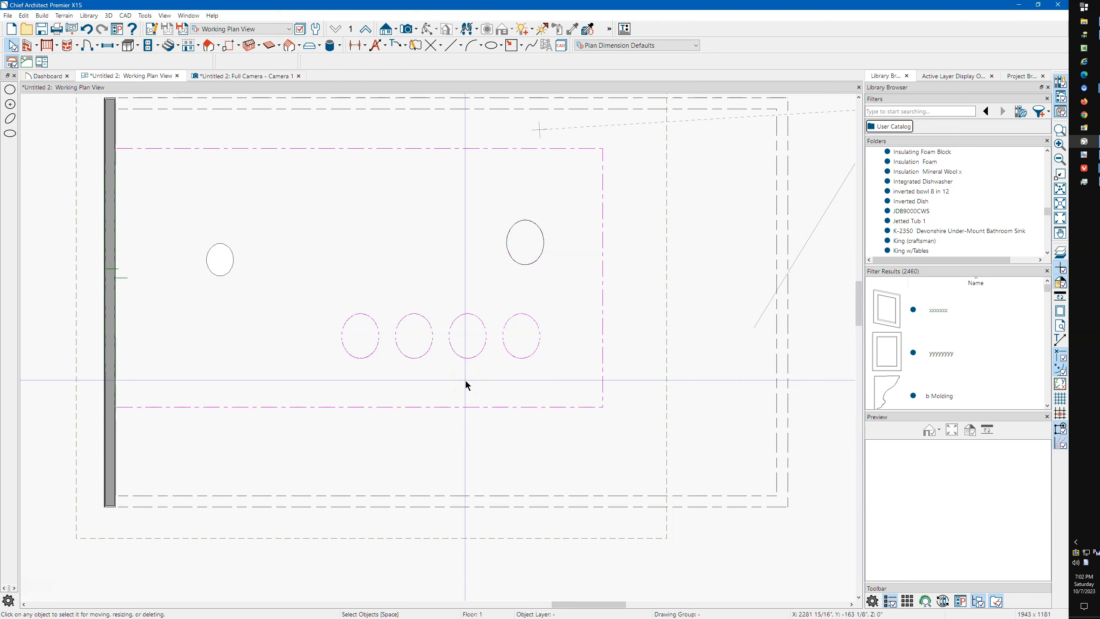
left_click(349, 351)
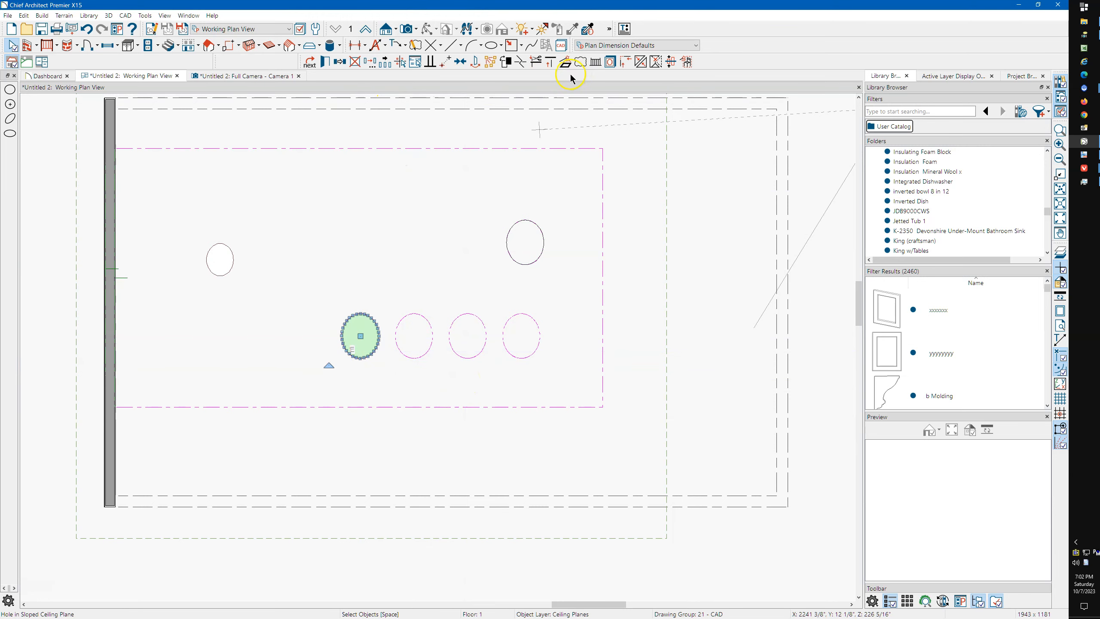
left_click(384, 67)
left_click(325, 62)
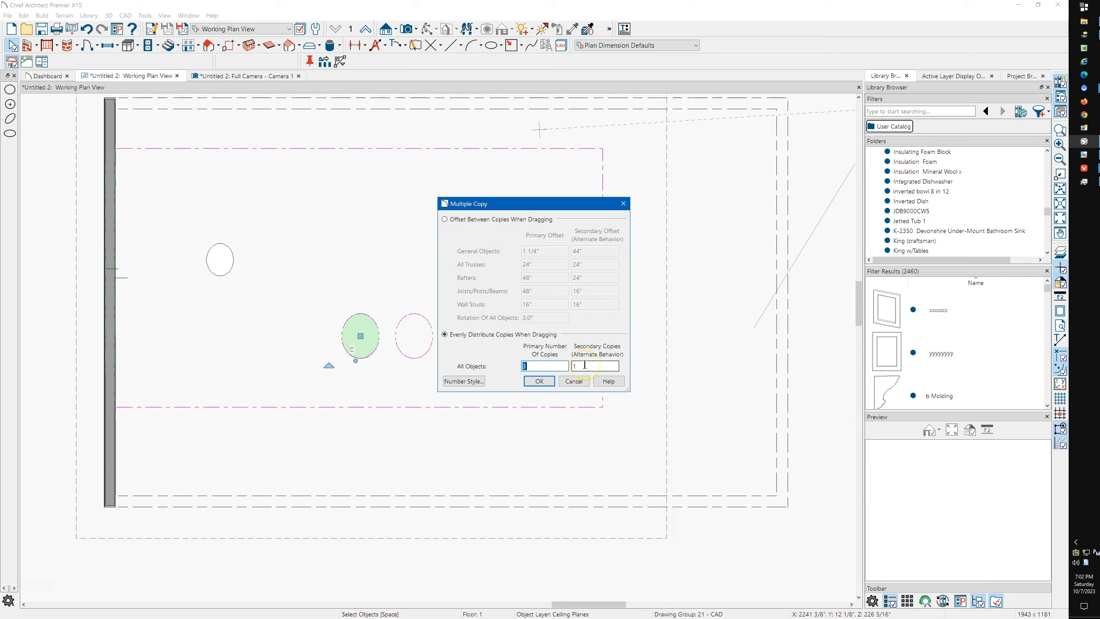
left_click_drag(572, 367, 566, 368)
left_click(541, 381)
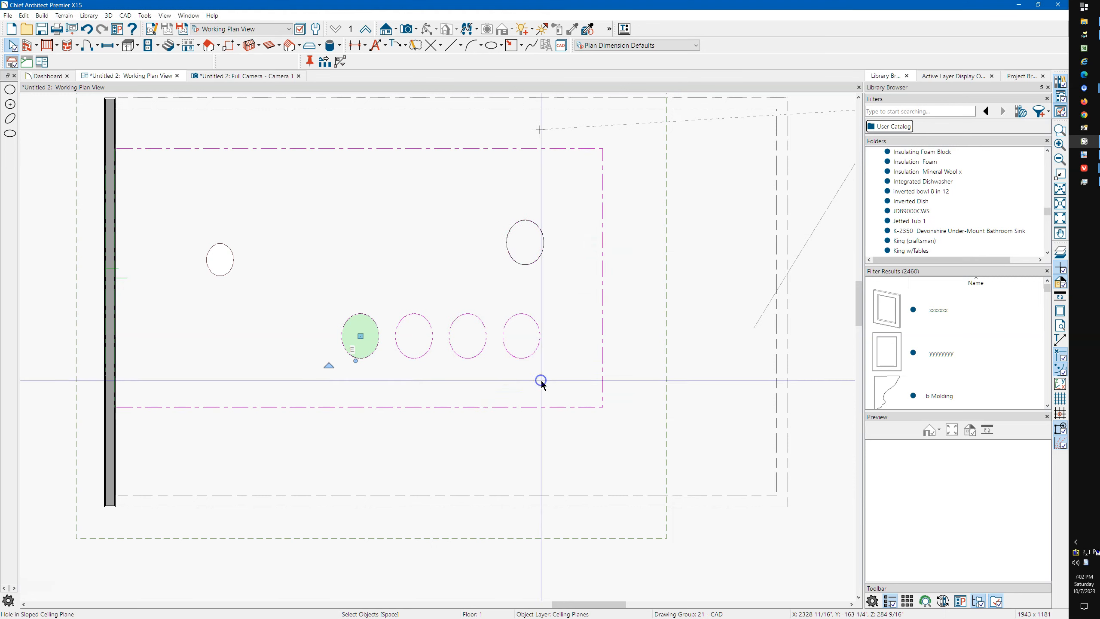
left_click(361, 341)
left_click_drag(362, 344, 368, 179)
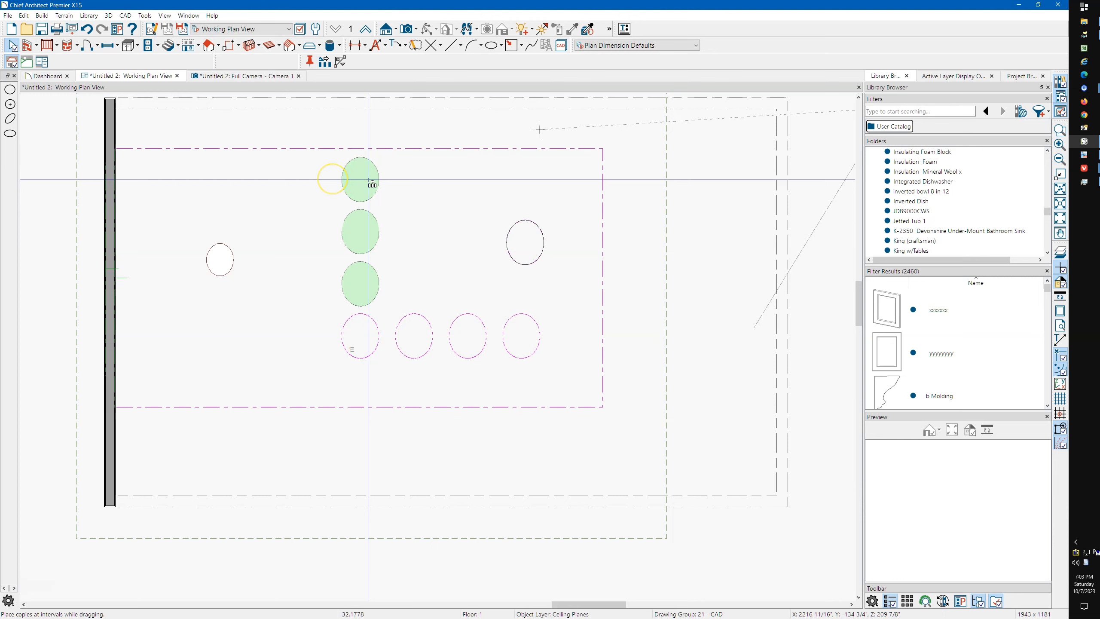
left_click_drag(372, 183, 367, 180)
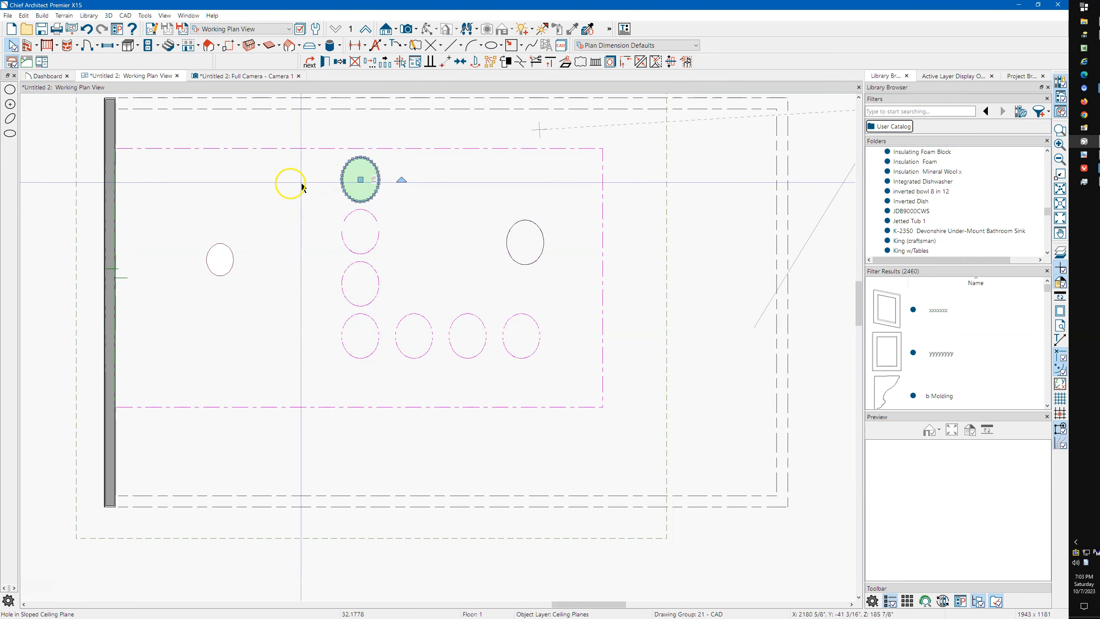
Undo the column of copied holes above the row
right_click(362, 178)
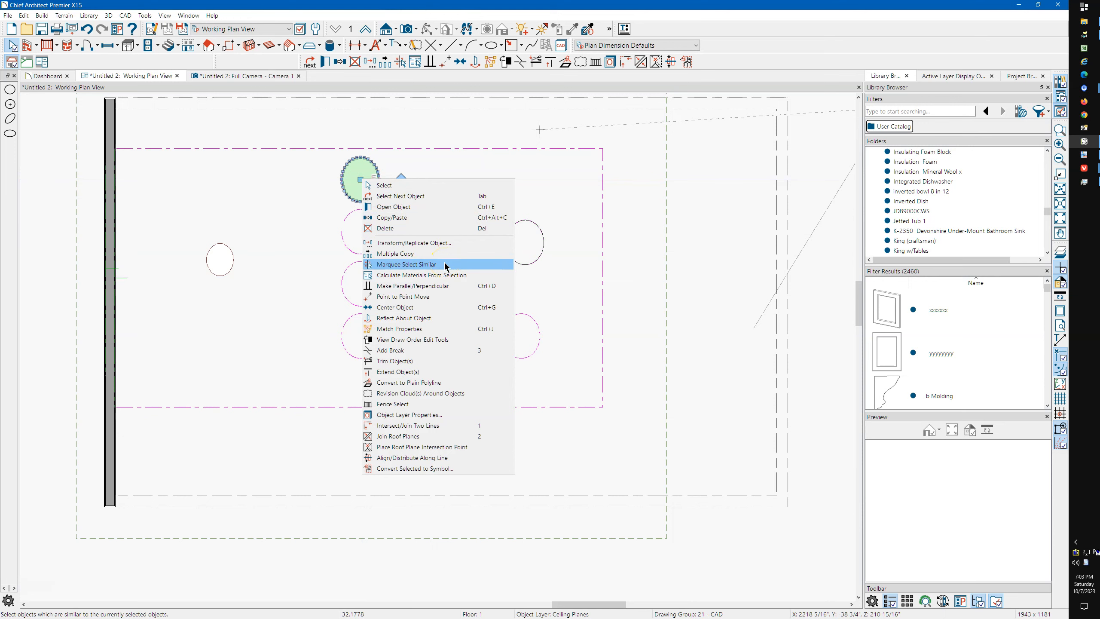
left_click(294, 289)
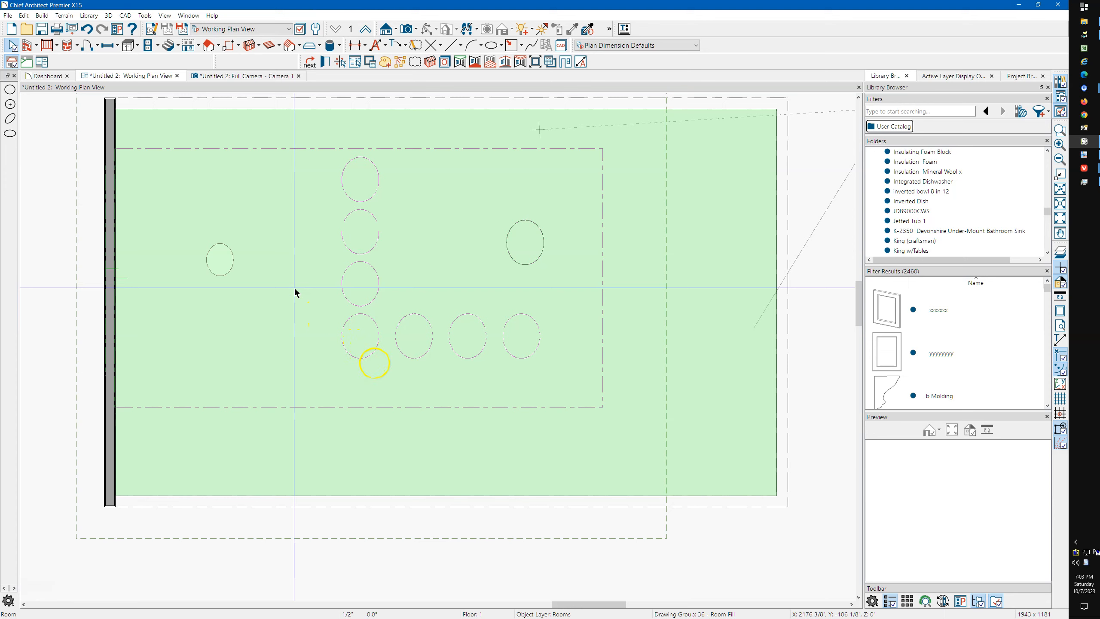
key("ctrl+z")
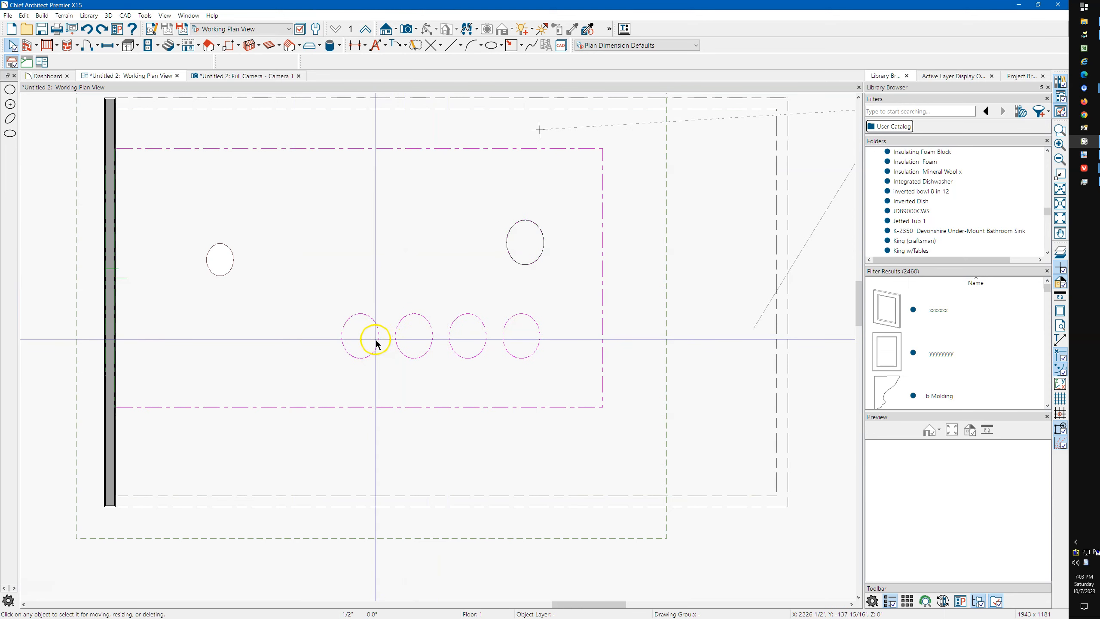
With Multiple Copy, replicate the hole nearest the wall up and toward the wall into a grid of three columns by four rows
left_click(375, 340)
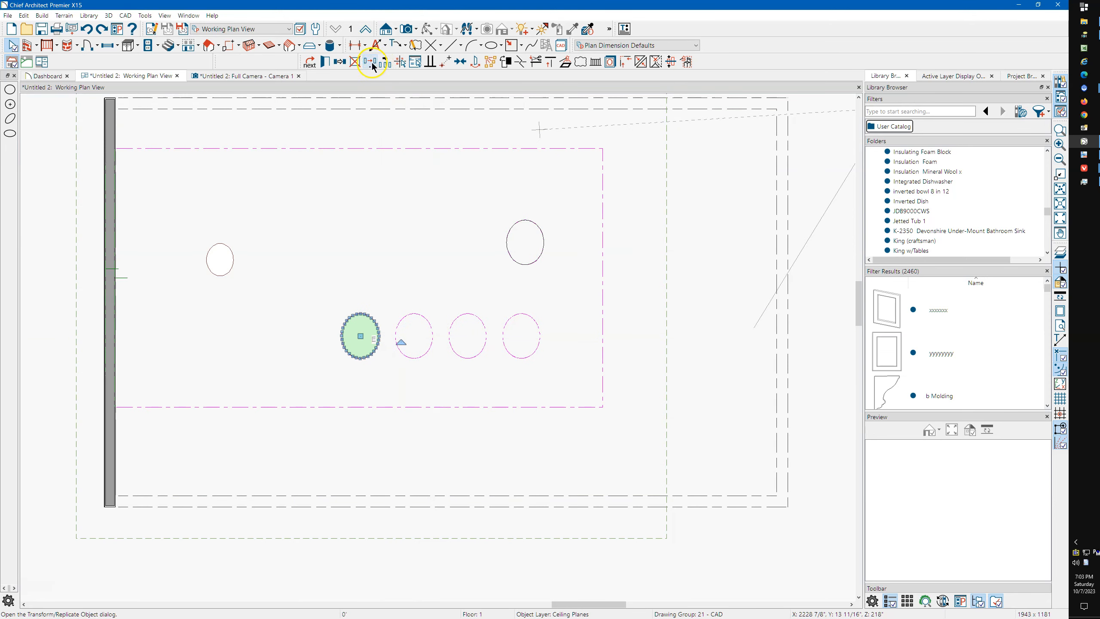
left_click(386, 64)
left_click(362, 337)
left_click_drag(362, 337, 270, 179)
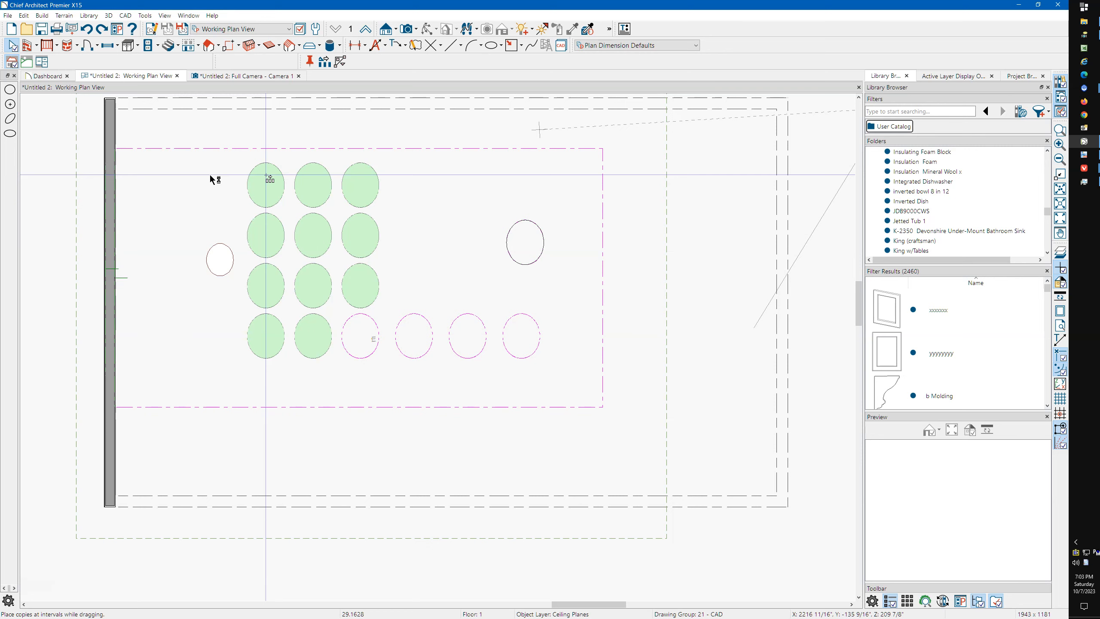
Examine the grid of ceiling holes from below and the shallow dish beside the wall's lower edge in the camera view
left_click(264, 77)
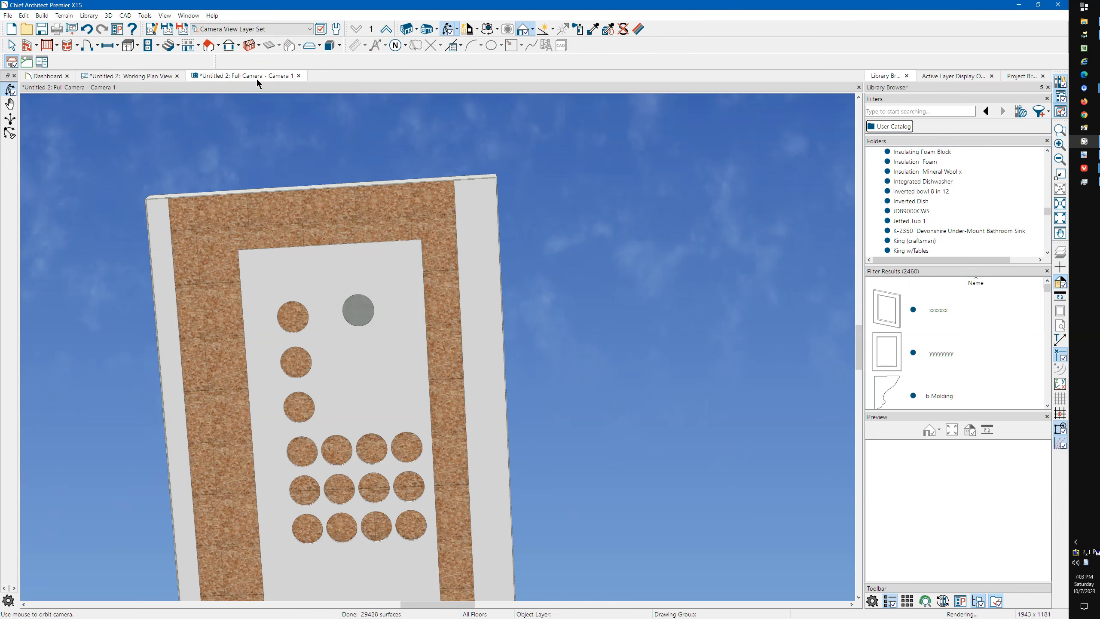
mouse_move(377, 396)
left_mouse_down()
mouse_move(373, 375)
mouse_move(371, 393)
left_mouse_up()
middle_click_drag(394, 350, 438, 276)
left_click_drag(443, 297, 486, 406)
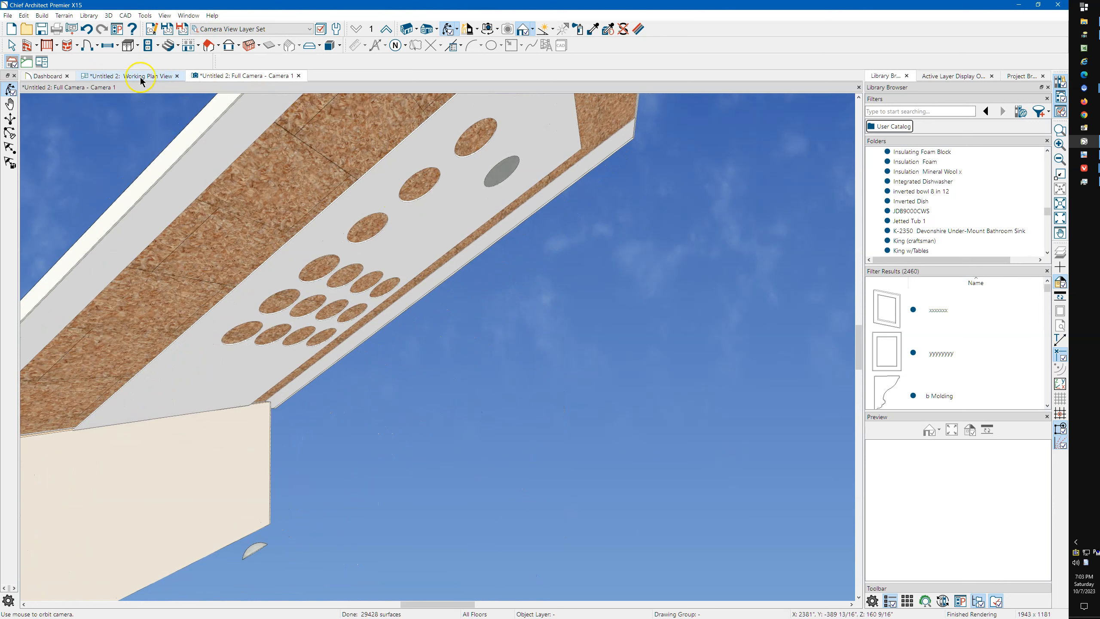
left_click(134, 77)
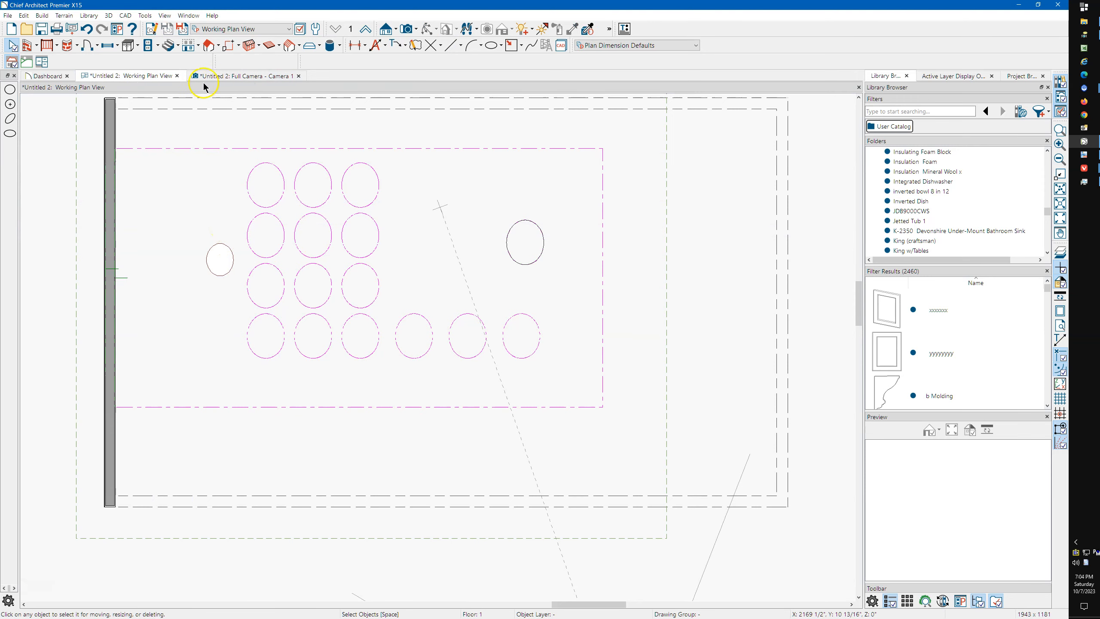
left_click(233, 77)
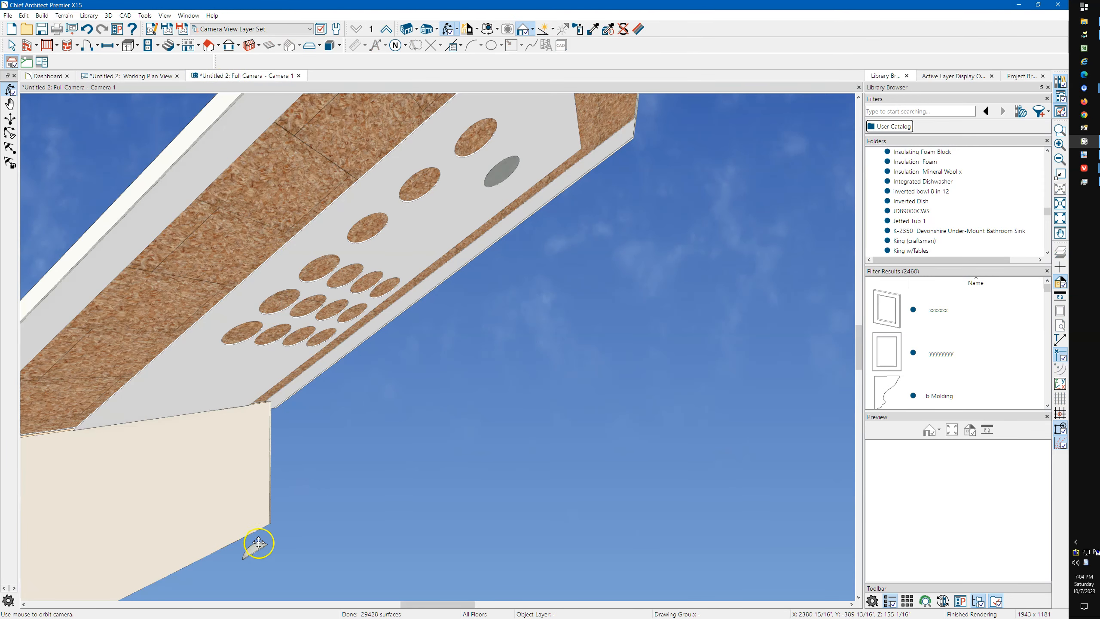
scroll(253, 569, "up", 3)
scroll(253, 569, "up", 5)
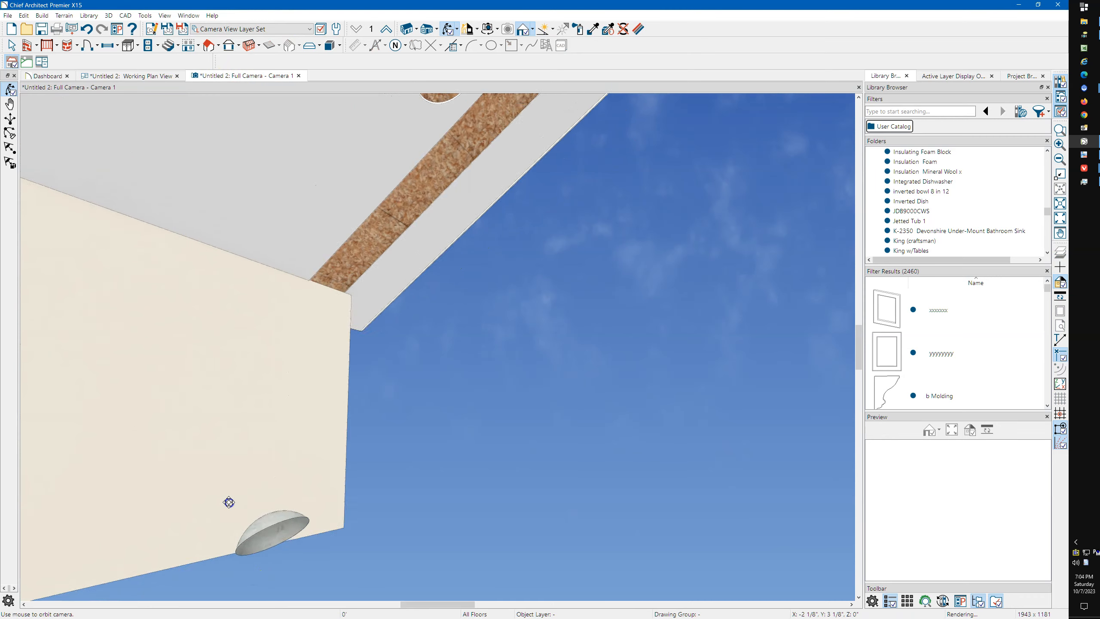
left_click_drag(211, 486, 189, 424)
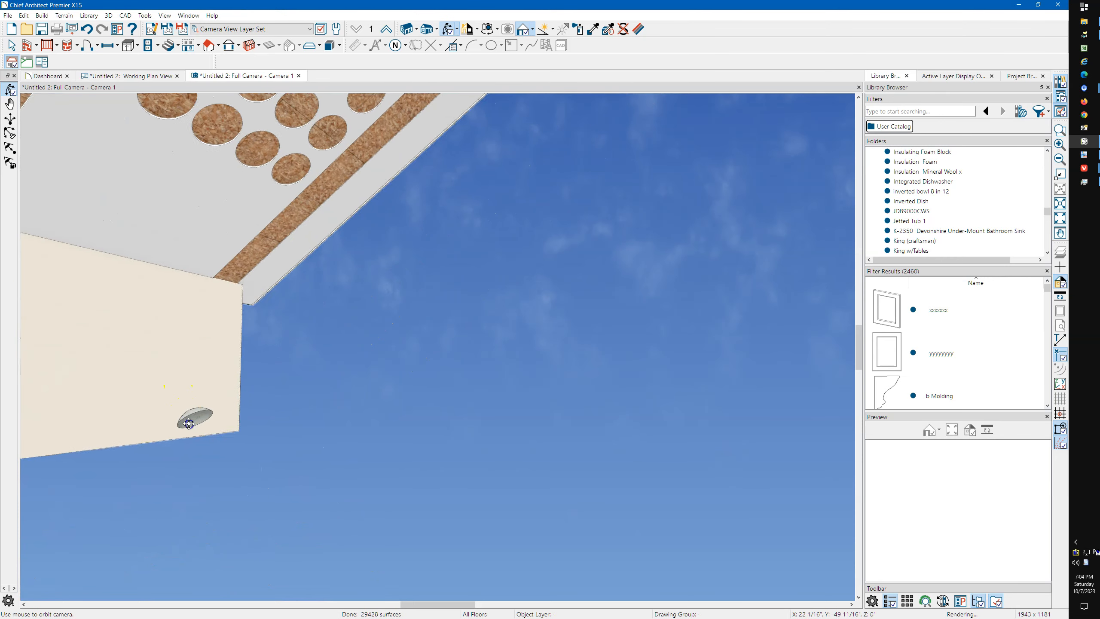
In the plan view, draw a sphere about 20 inches in radius in the empty area between the room and the small circle
left_click(111, 77)
scroll(162, 307, "down", 3)
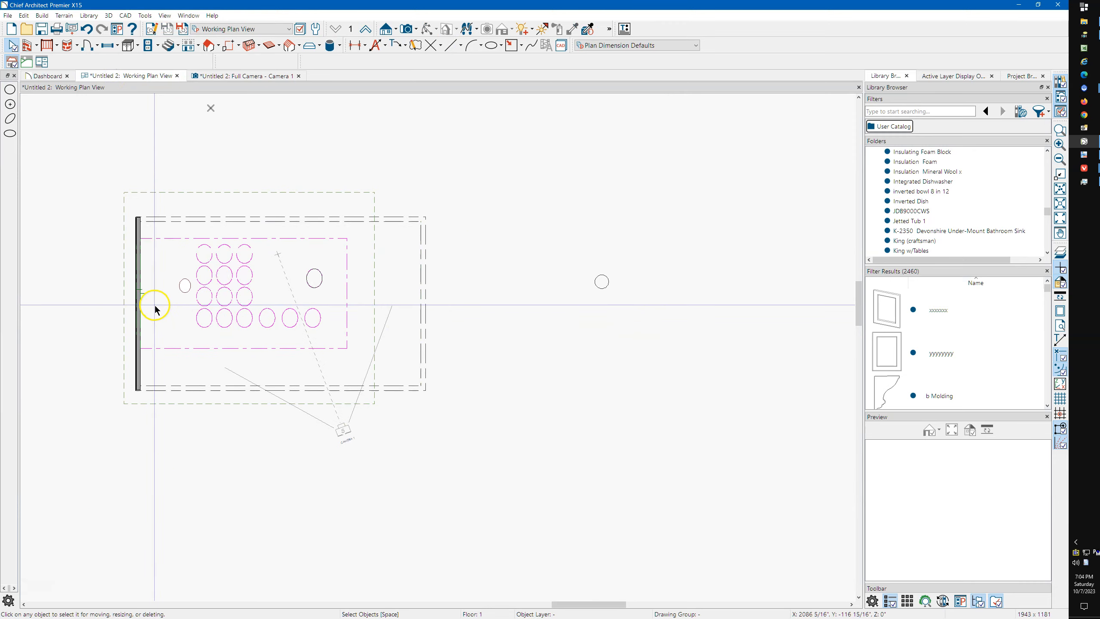
middle_click_drag(486, 314, 439, 318)
scroll(561, 290, "up", 3)
scroll(561, 289, "up", 2)
scroll(563, 360, "down", 3)
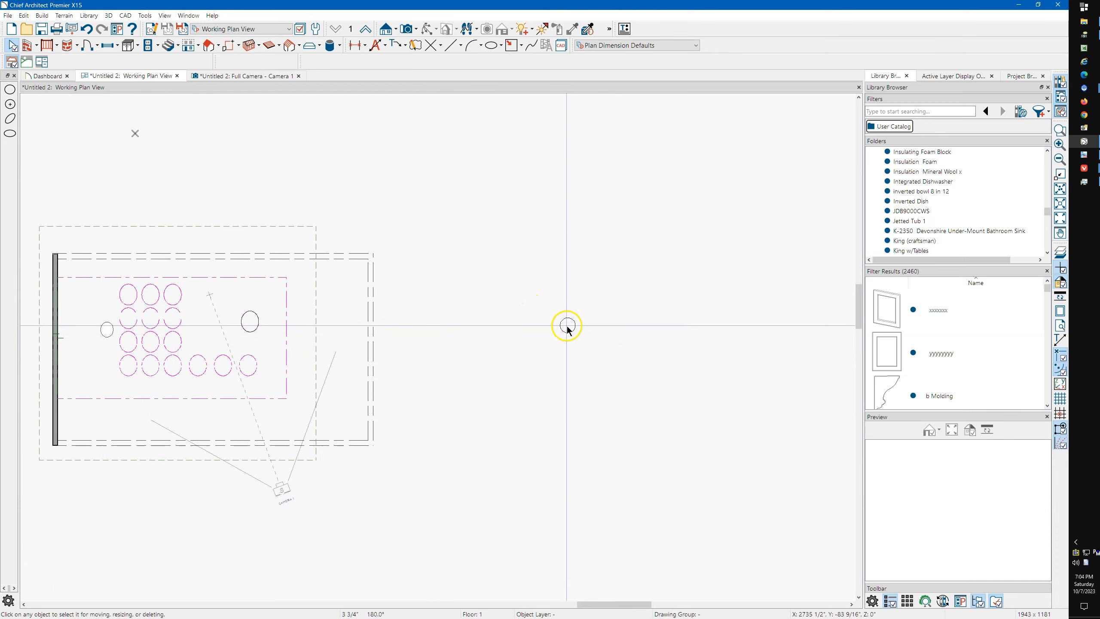
left_click(340, 45)
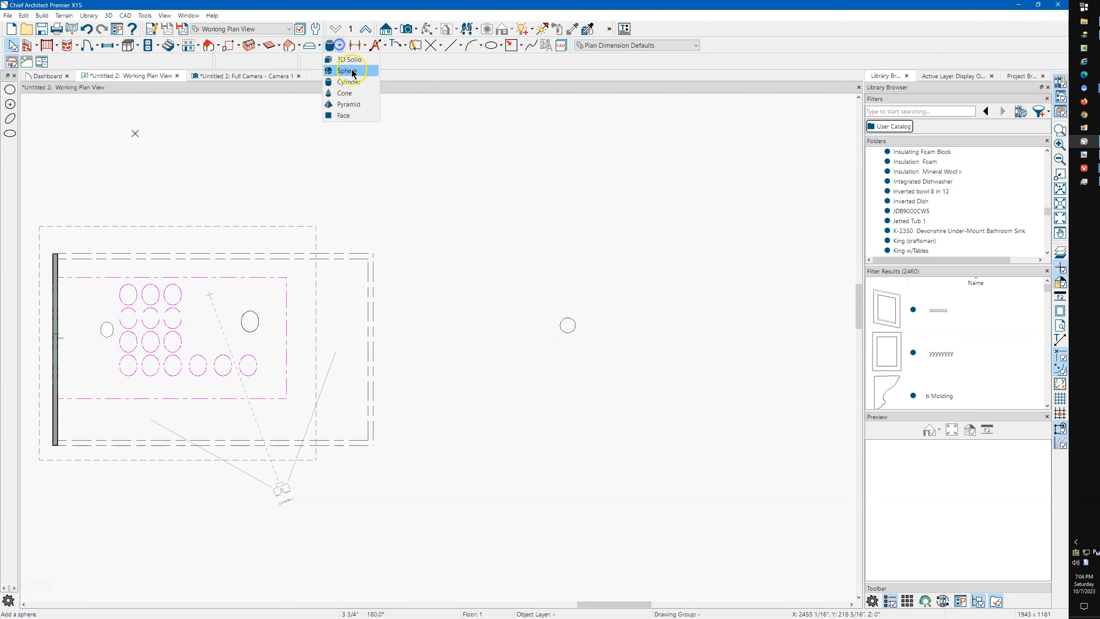
left_click(361, 72)
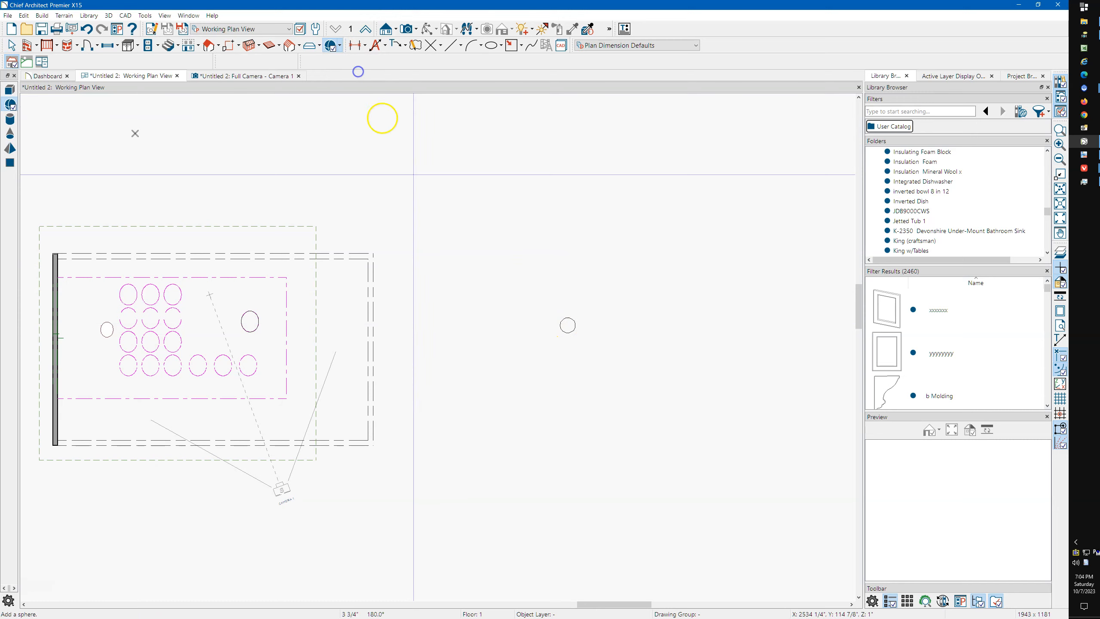
mouse_move(487, 315)
left_mouse_down()
mouse_move(538, 346)
mouse_move(499, 326)
left_mouse_up()
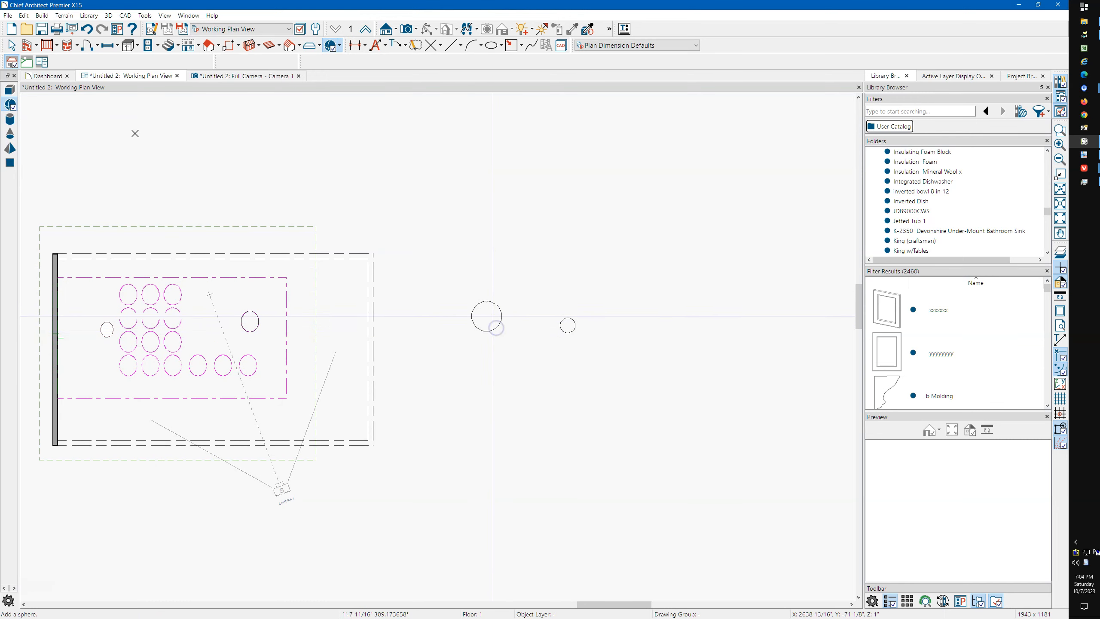
scroll(487, 316, "up", 5)
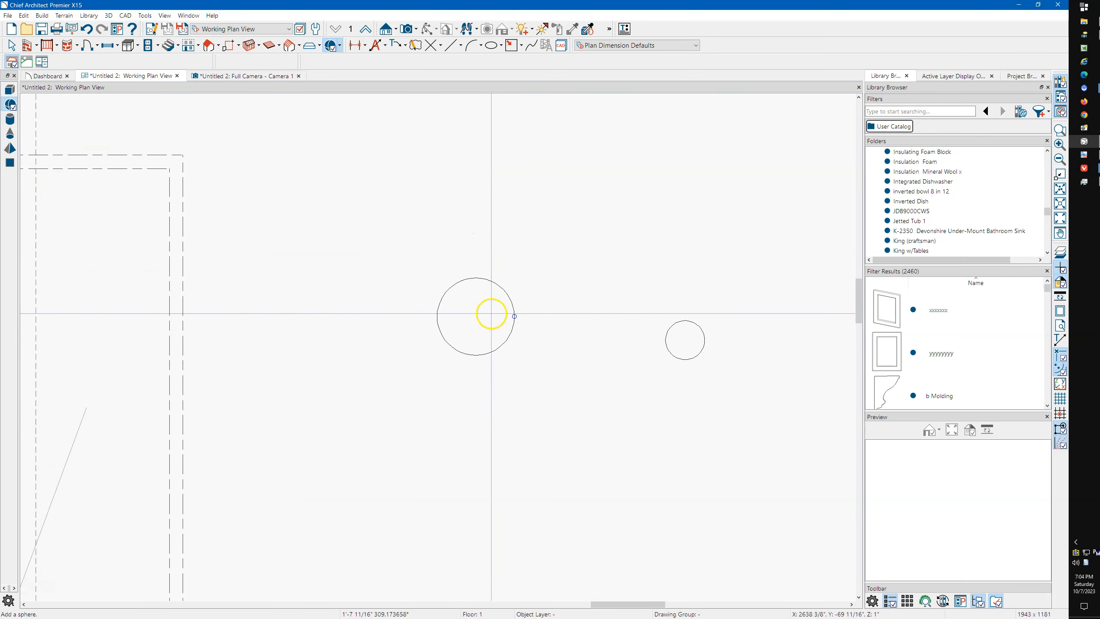
Draw a rectangular 3D solid about 72 by 67 inches around the sphere
left_click(341, 46)
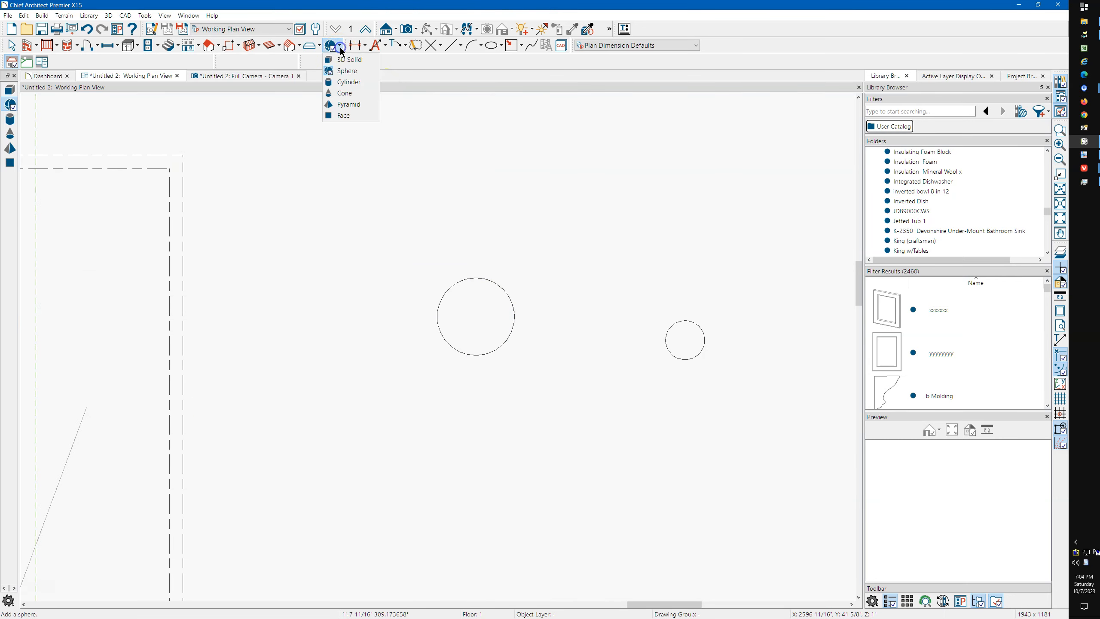
left_click(359, 60)
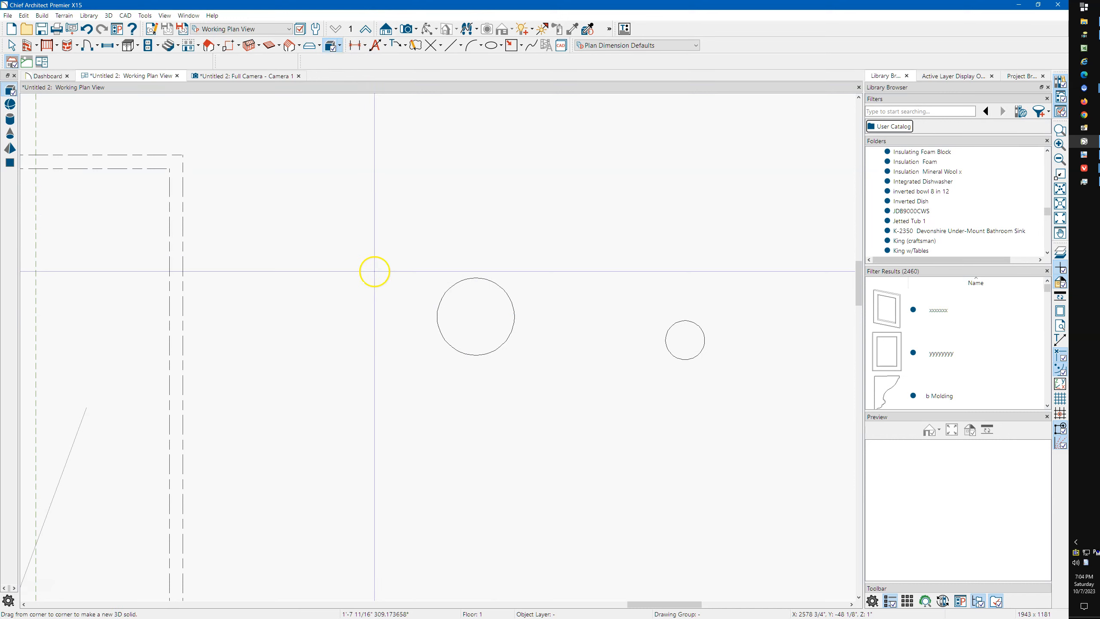
left_click_drag(402, 252, 545, 382)
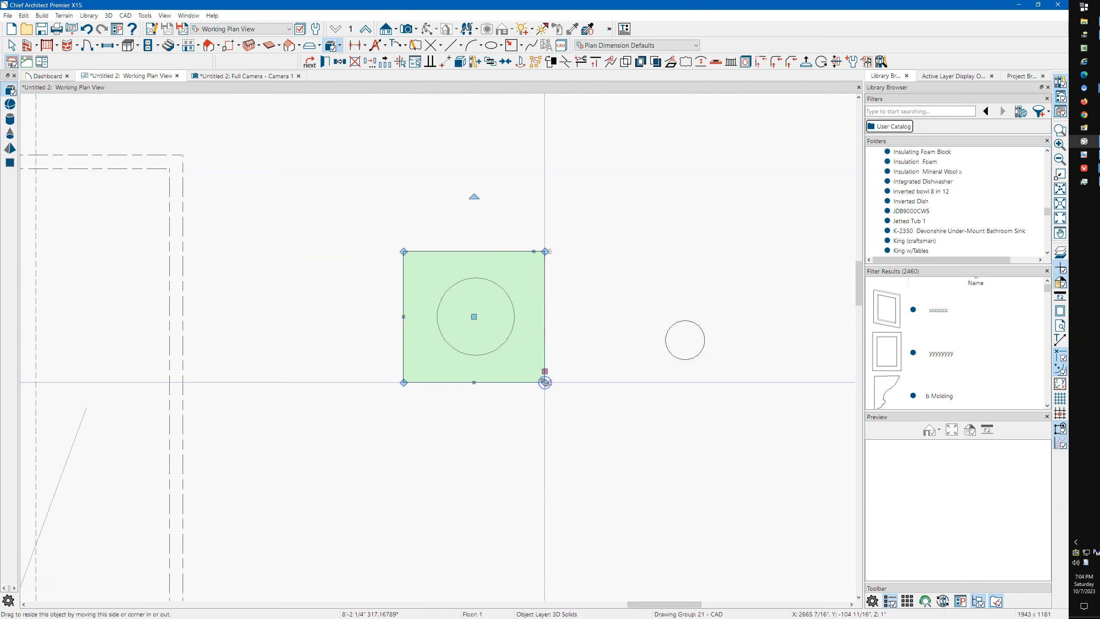
Set the rectangular 3D solid's height to 24 inches
double_click(545, 382)
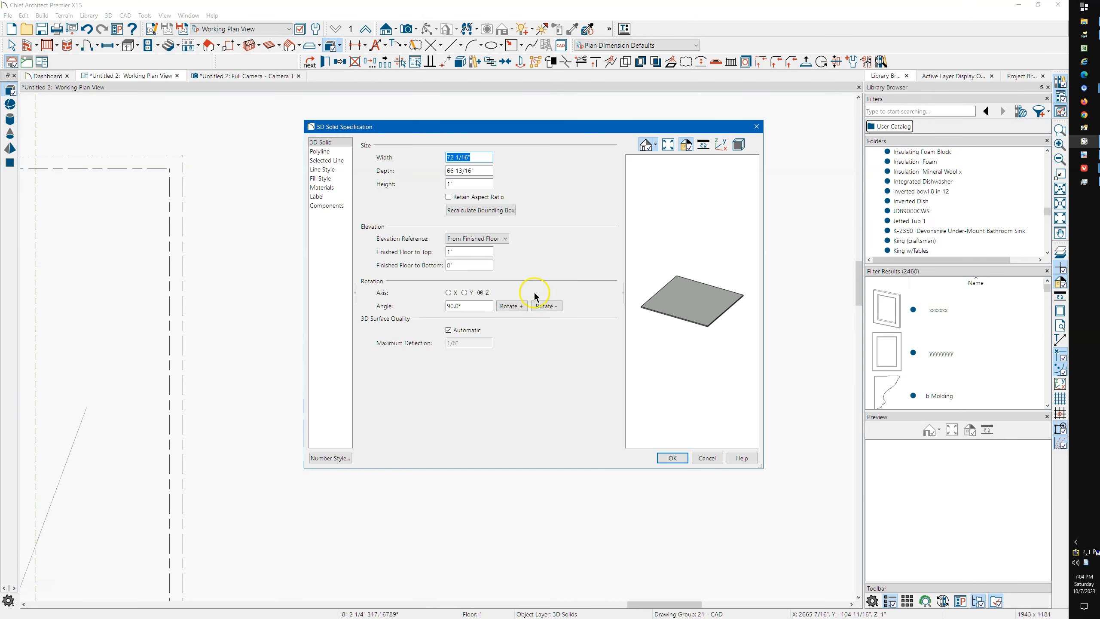
key("Tab")
key("Tab")
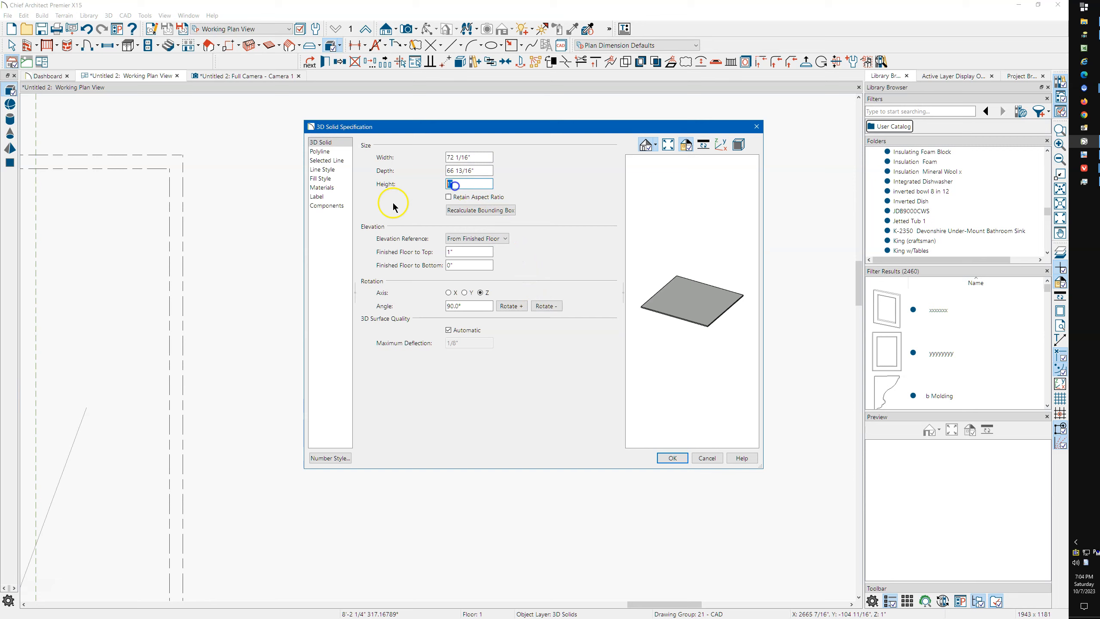
key("Return")
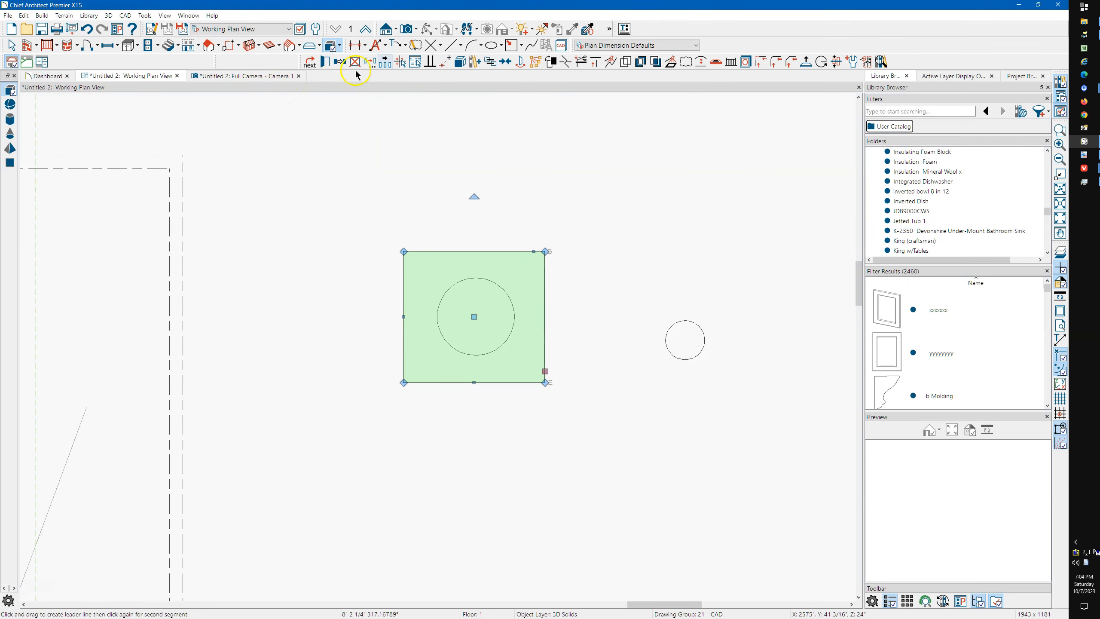
Create a cross section/elevation view looking from below the solid in the plan toward the solid and sphere
left_click(385, 29)
left_click_drag(484, 527, 480, 491)
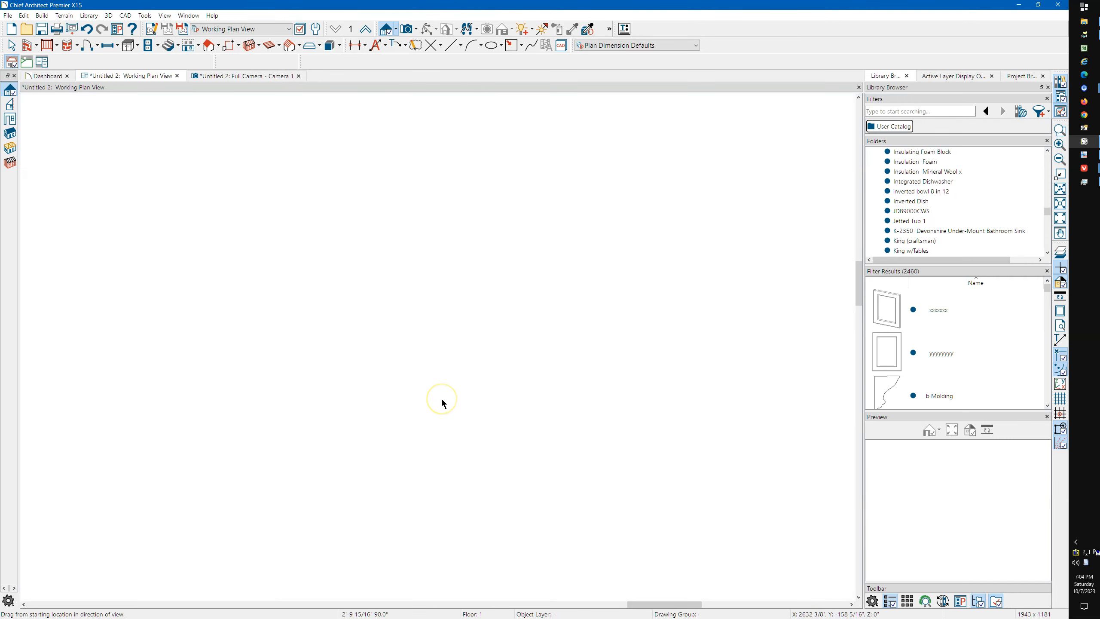
scroll(321, 346, "down", 1)
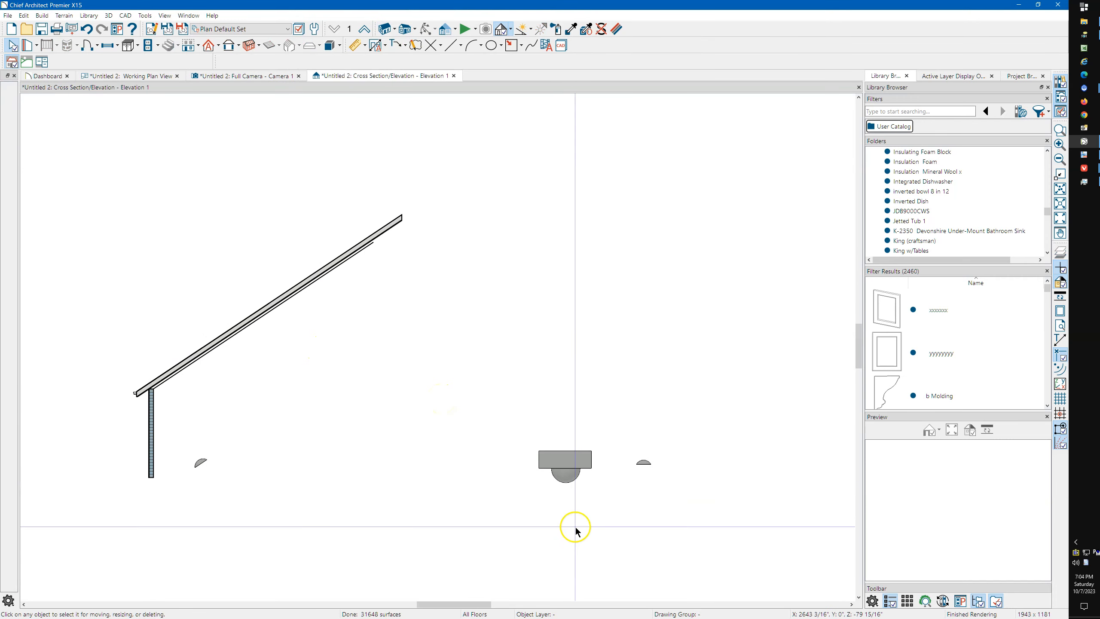
Lower the rectangular solid so the sphere's cap protrudes above it, and extend its lower edge past the sphere's lowest point
scroll(564, 489, "up", 5)
left_click(559, 414)
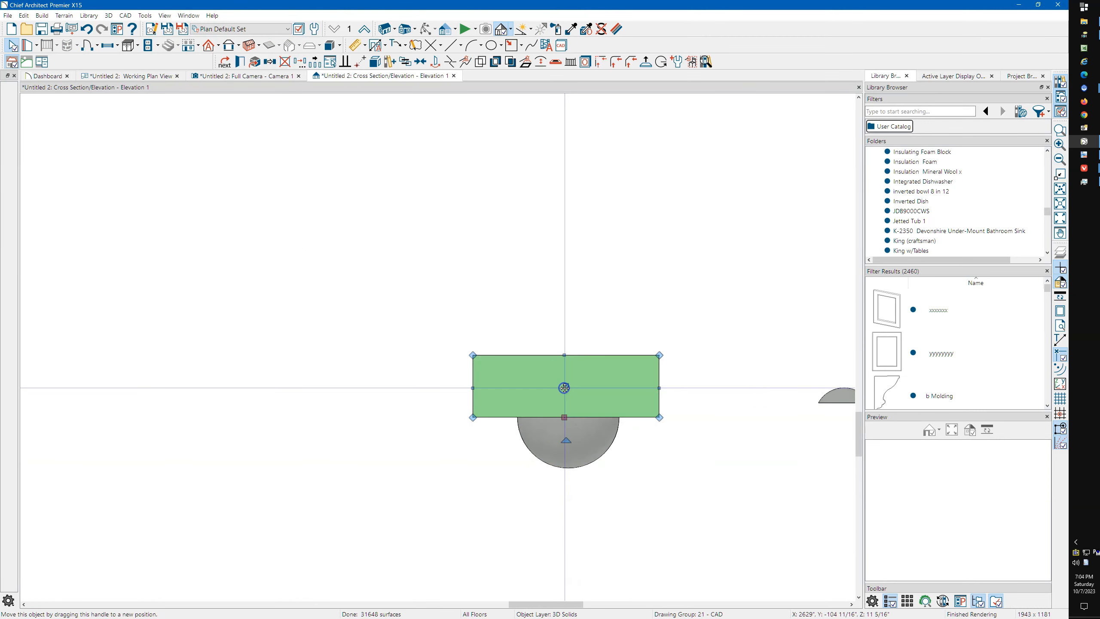
left_click_drag(566, 386, 567, 428)
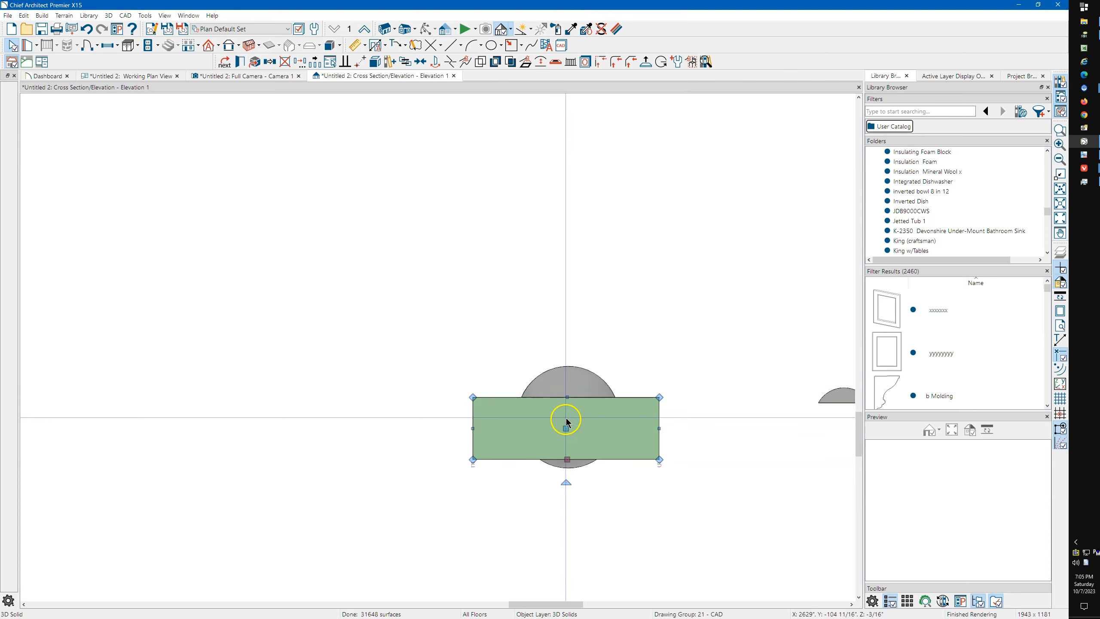
left_click_drag(568, 459, 565, 478)
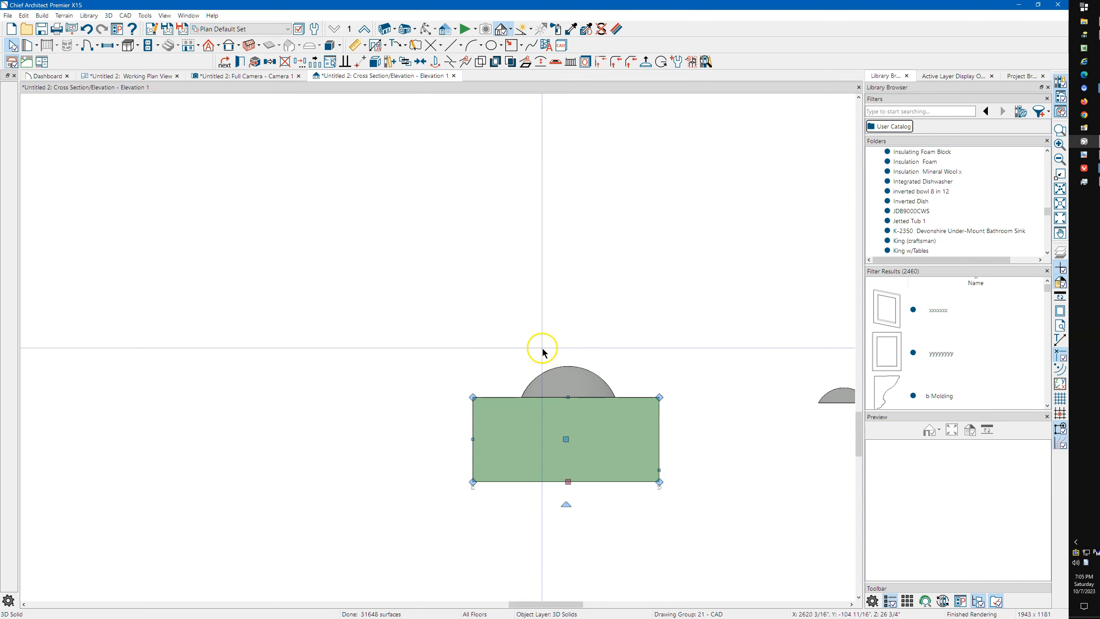
Subtract the rectangular solid from the sphere to leave only the upper cap
left_click(581, 379)
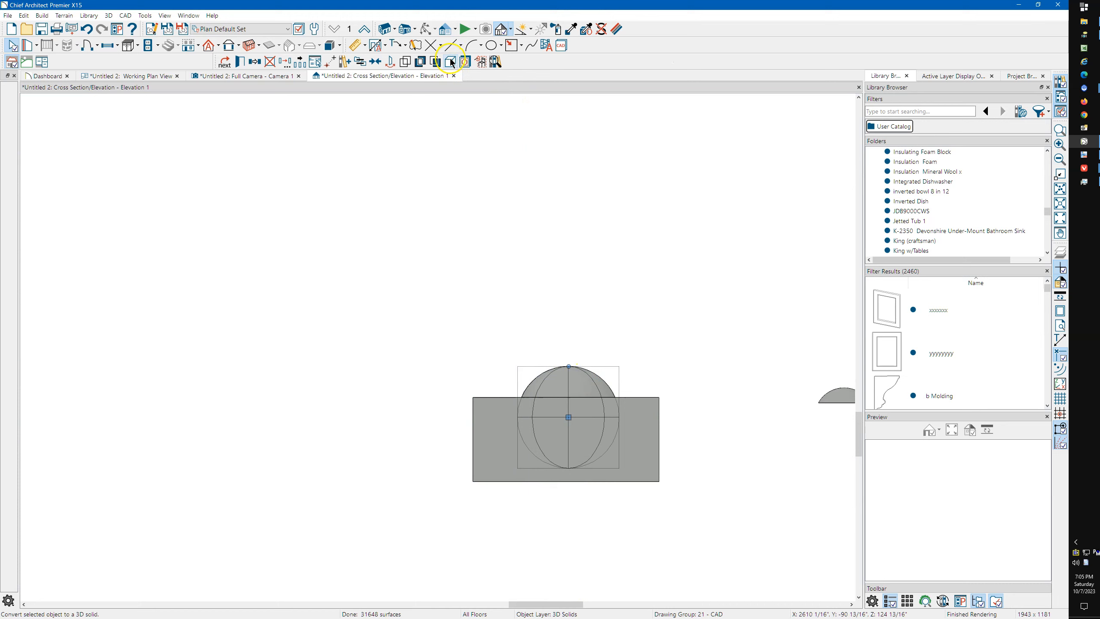
left_click(435, 62)
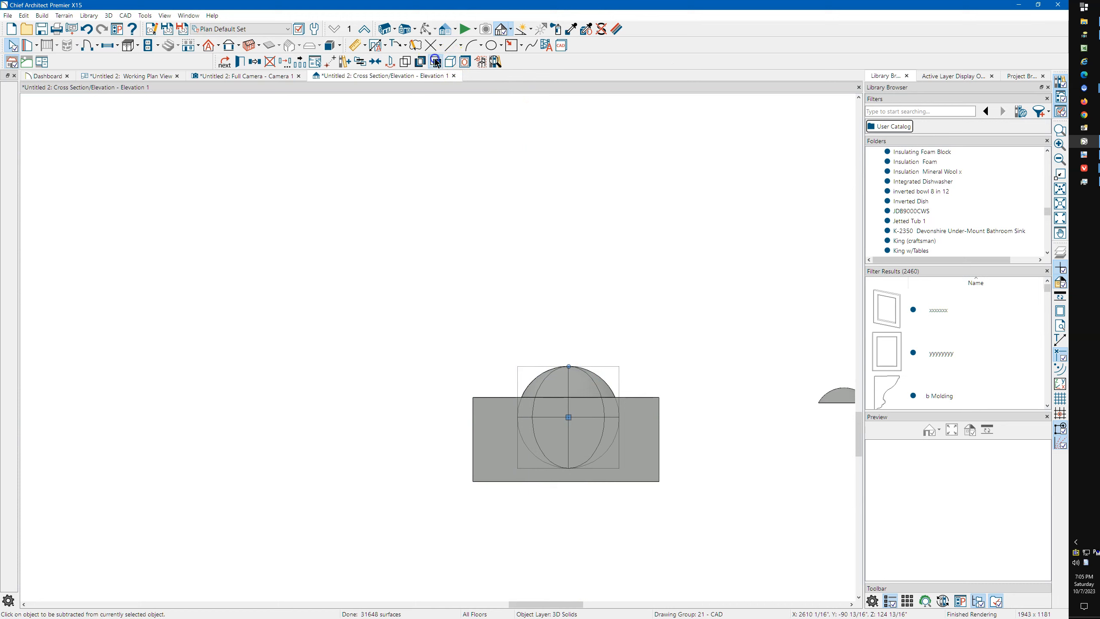
left_click(503, 442)
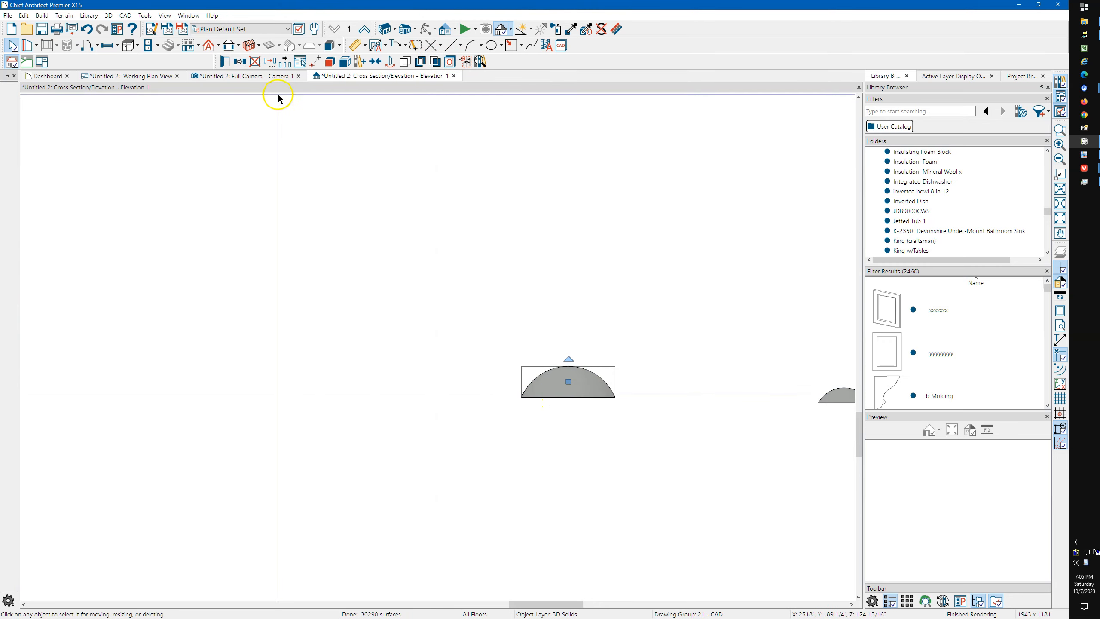
Copy and paste the dome solid in place, and move the copy by a Z delta of -.125 inch
left_click(24, 15)
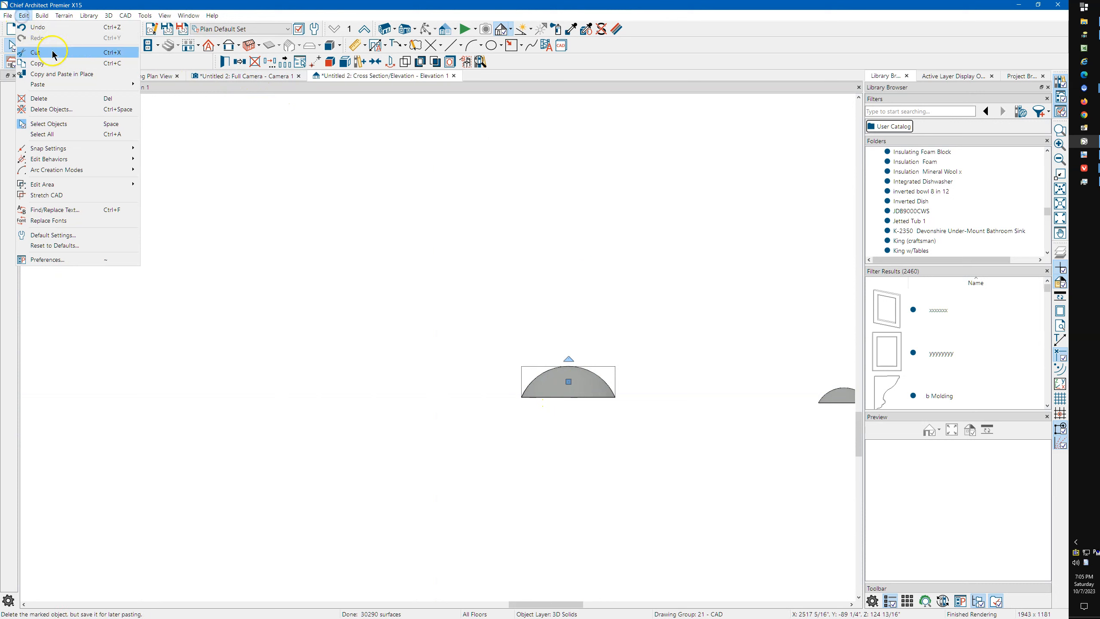
left_click(51, 74)
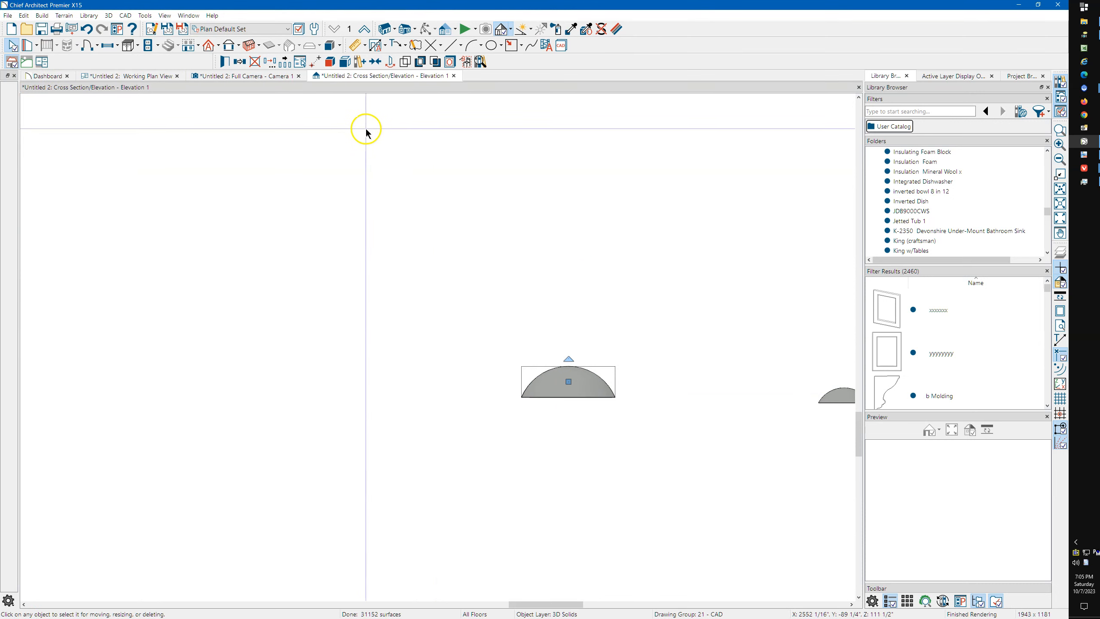
left_click(270, 62)
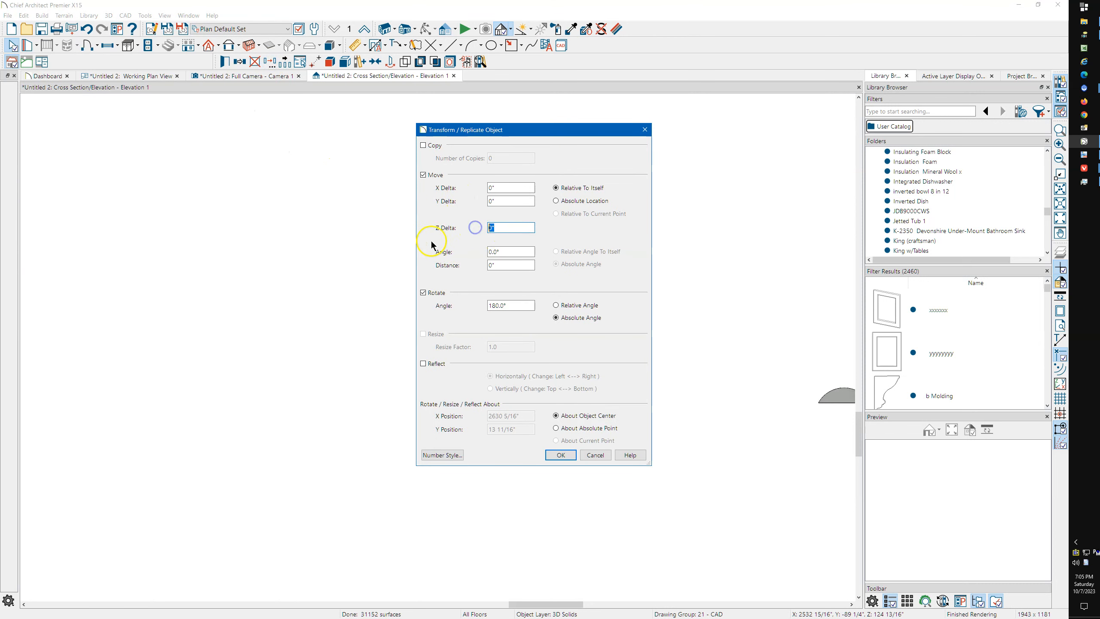
type("-.125")
key("Return")
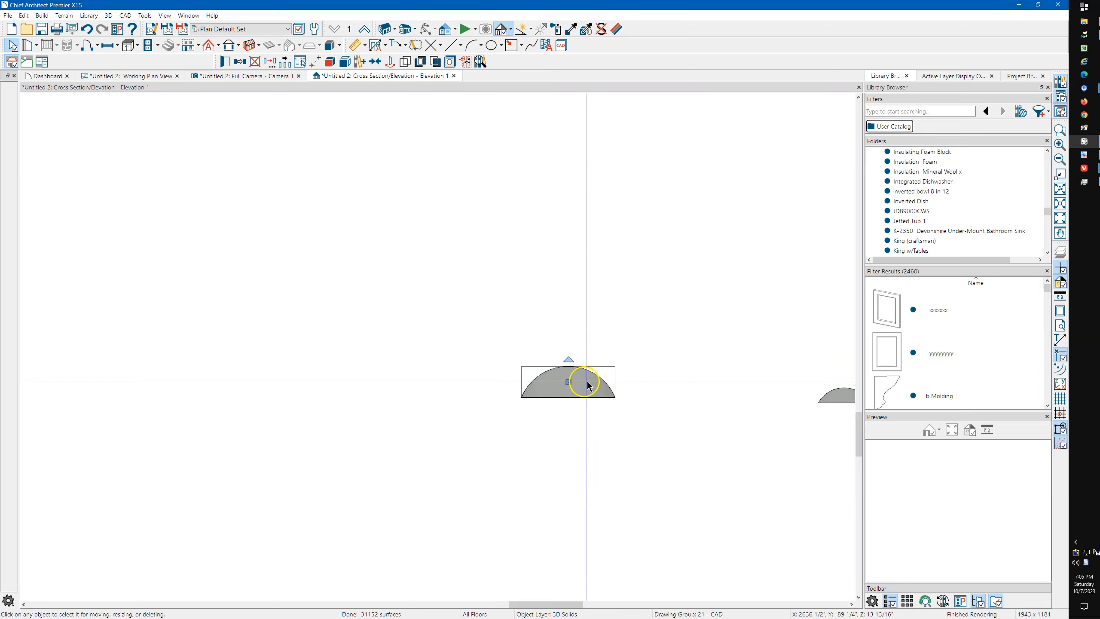
Subtract the lowered copy from the original dome to form a thin hollow dish
scroll(588, 385, "up", 7)
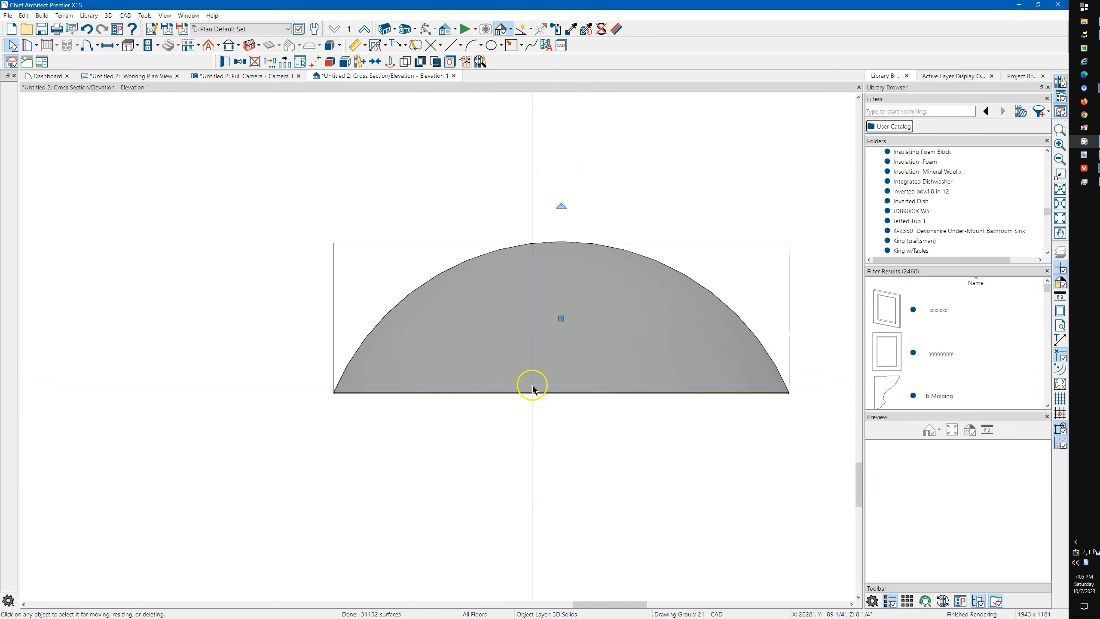
scroll(532, 389, "up", 5)
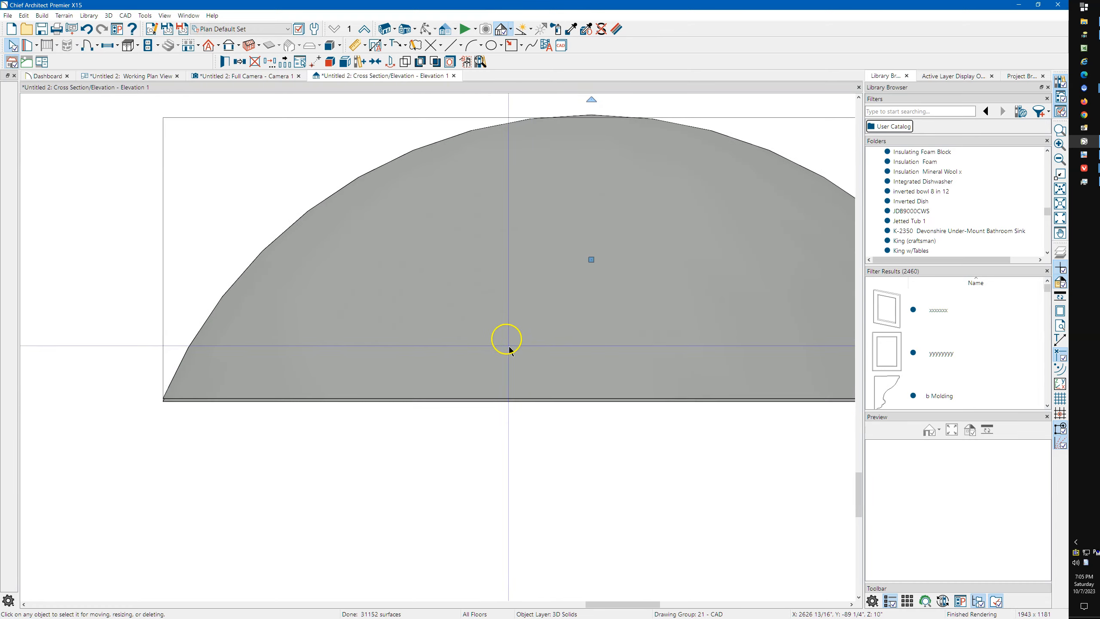
left_click(504, 328)
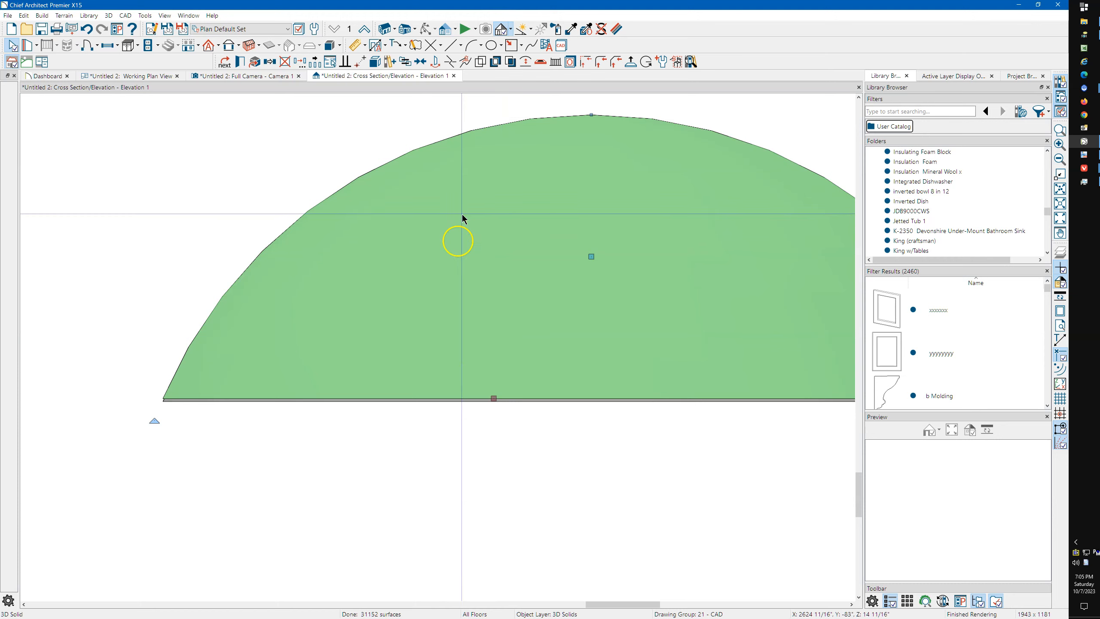
left_click(510, 62)
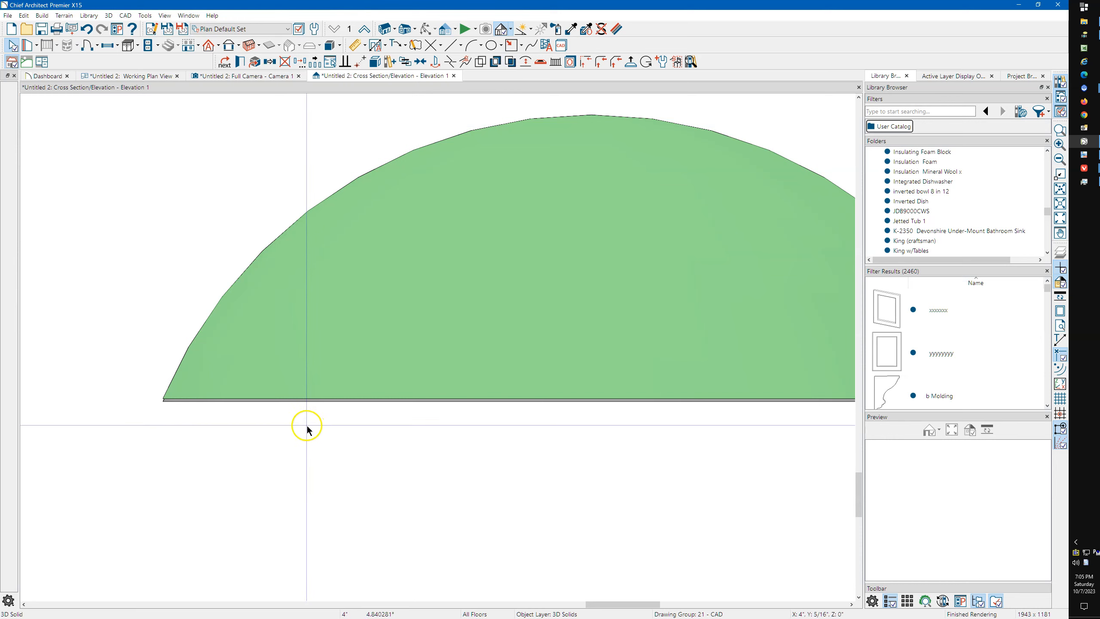
left_click(308, 405)
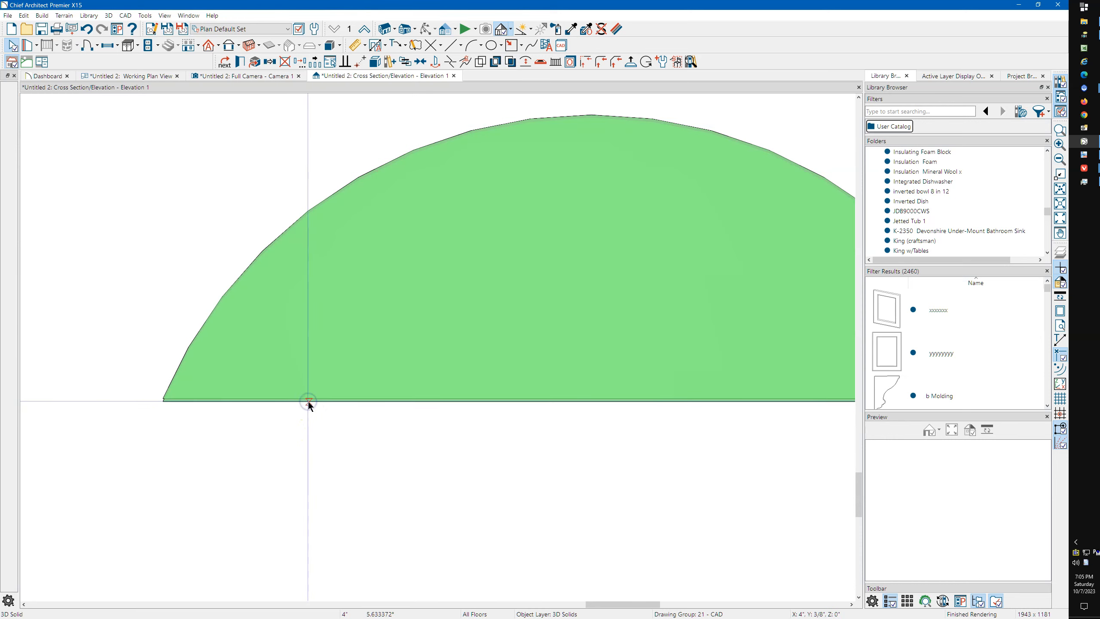
left_click(307, 402)
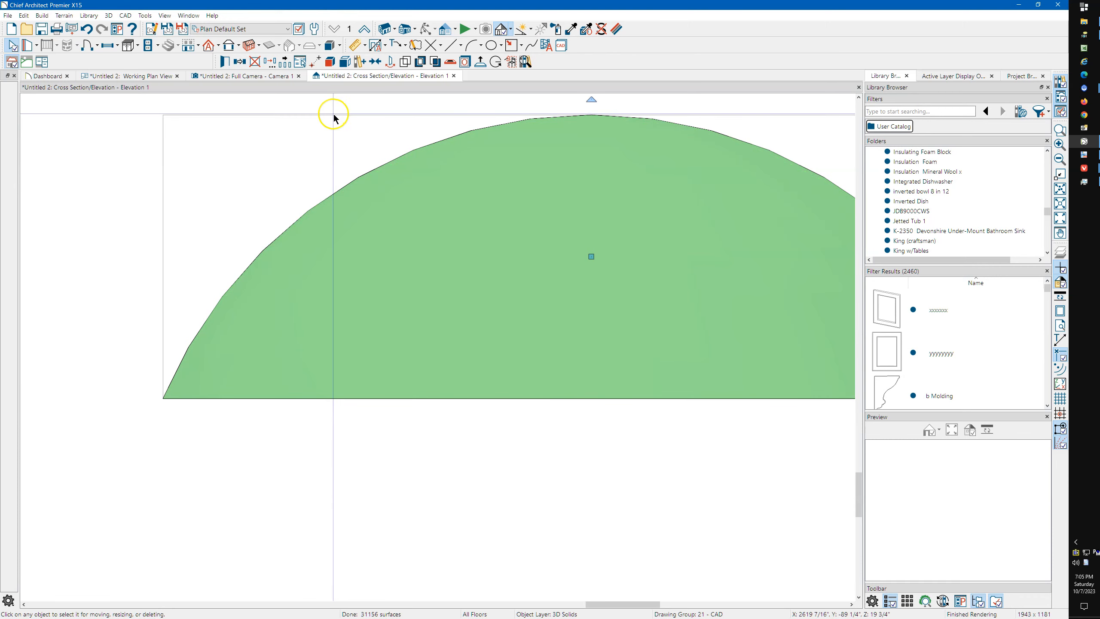
Examine the undersides of the new dish and the smaller dish beside it in the full camera view
left_click(253, 77)
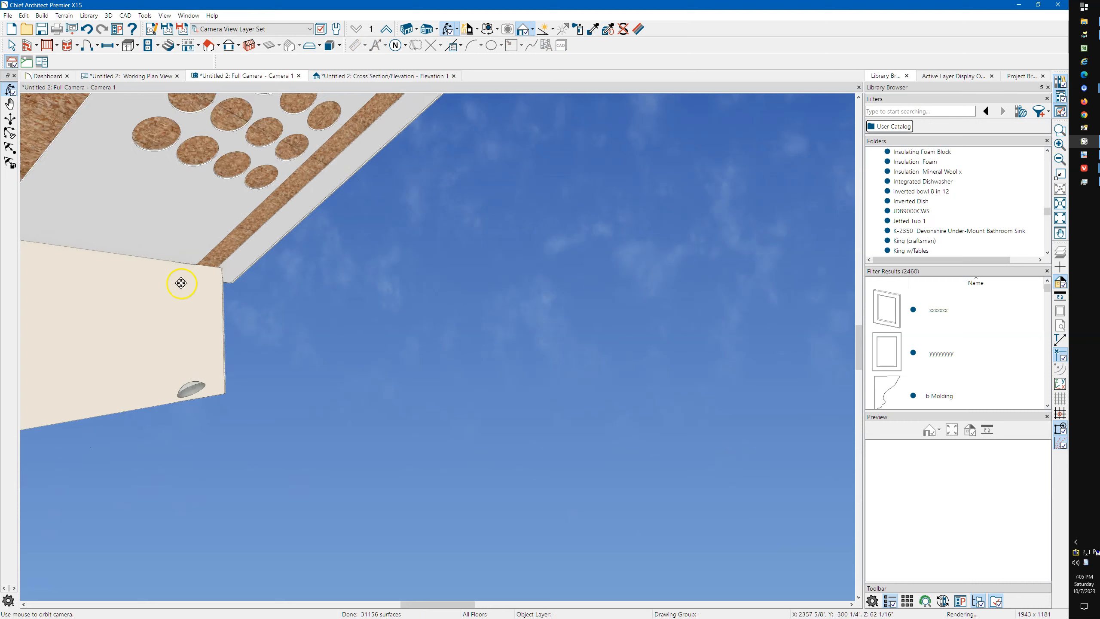
scroll(181, 283, "down", 5)
left_click_drag(541, 343, 544, 315)
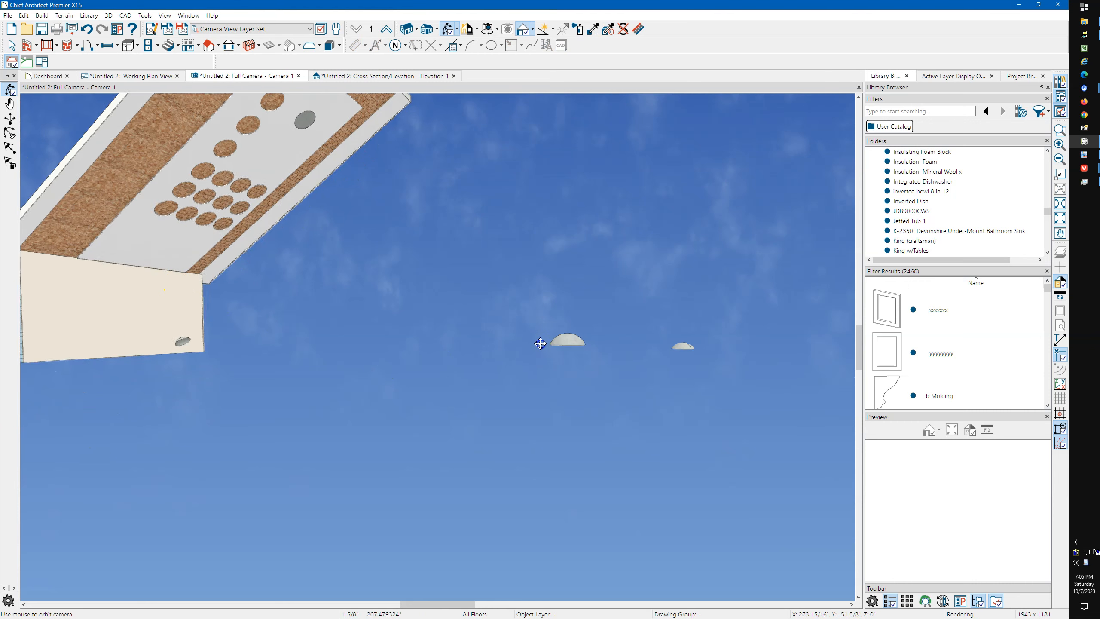
scroll(577, 297, "up", 4)
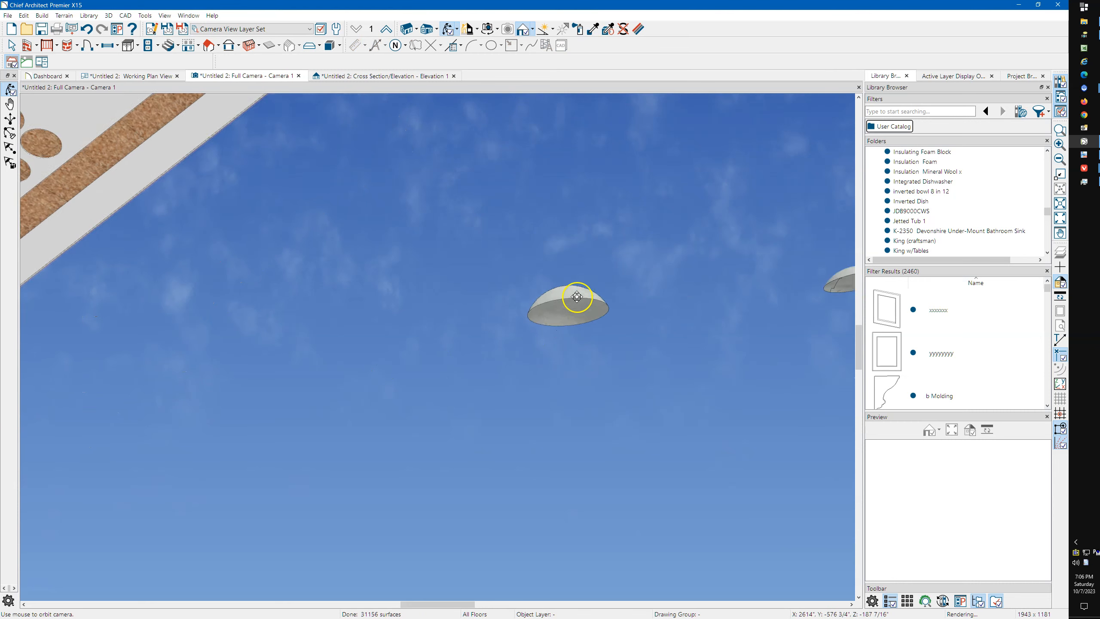
scroll(576, 297, "up", 6)
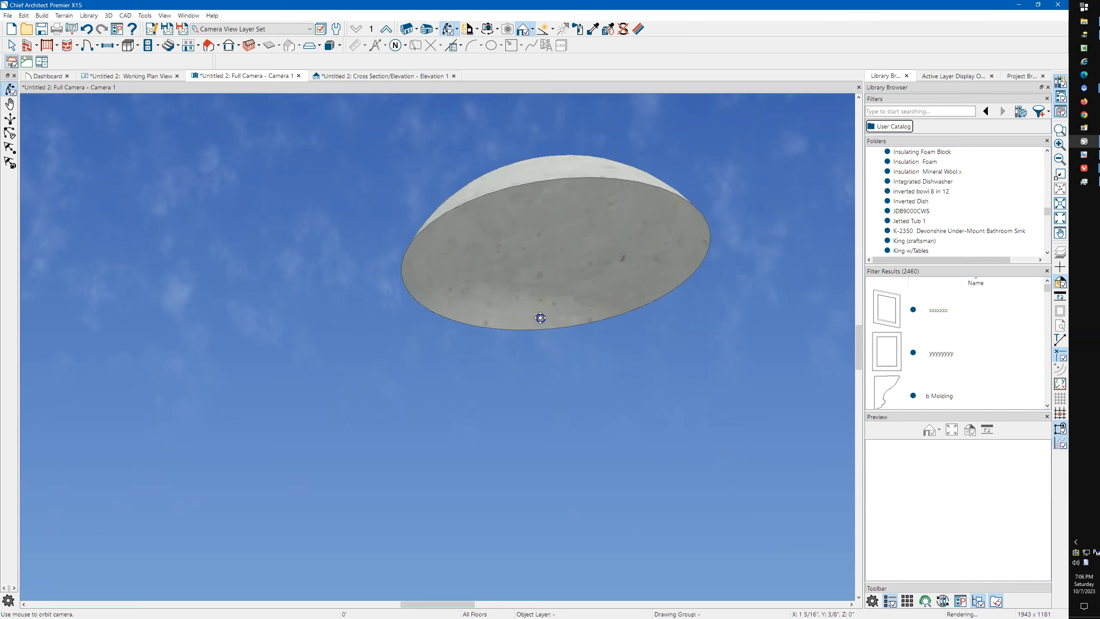
left_click_drag(541, 318, 585, 320)
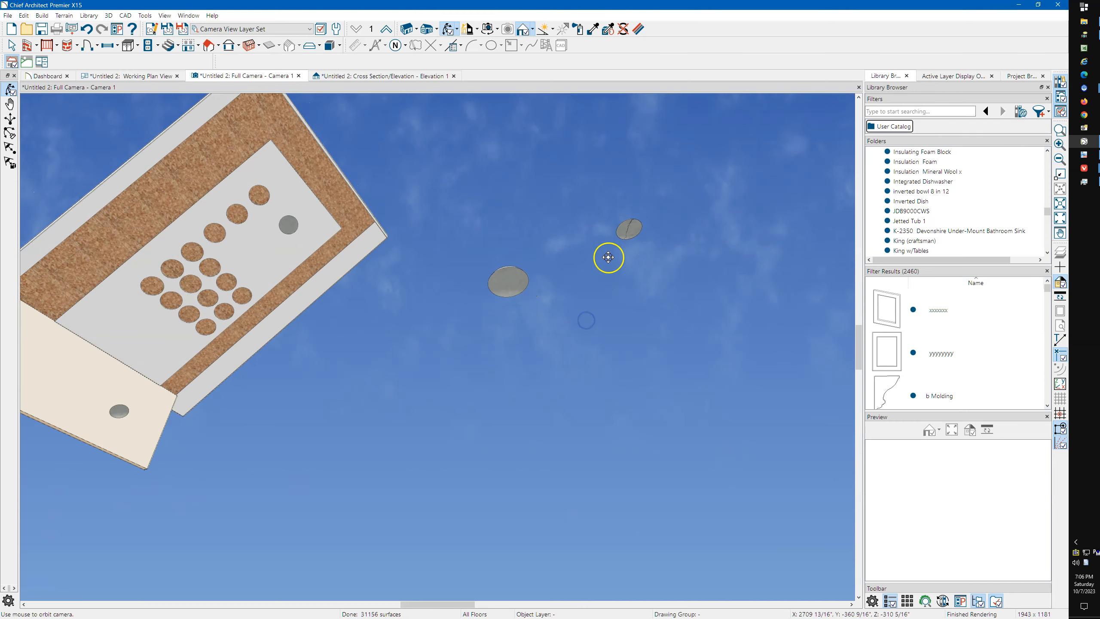
scroll(636, 223, "up", 4)
scroll(637, 223, "up", 5)
scroll(624, 236, "down", 3)
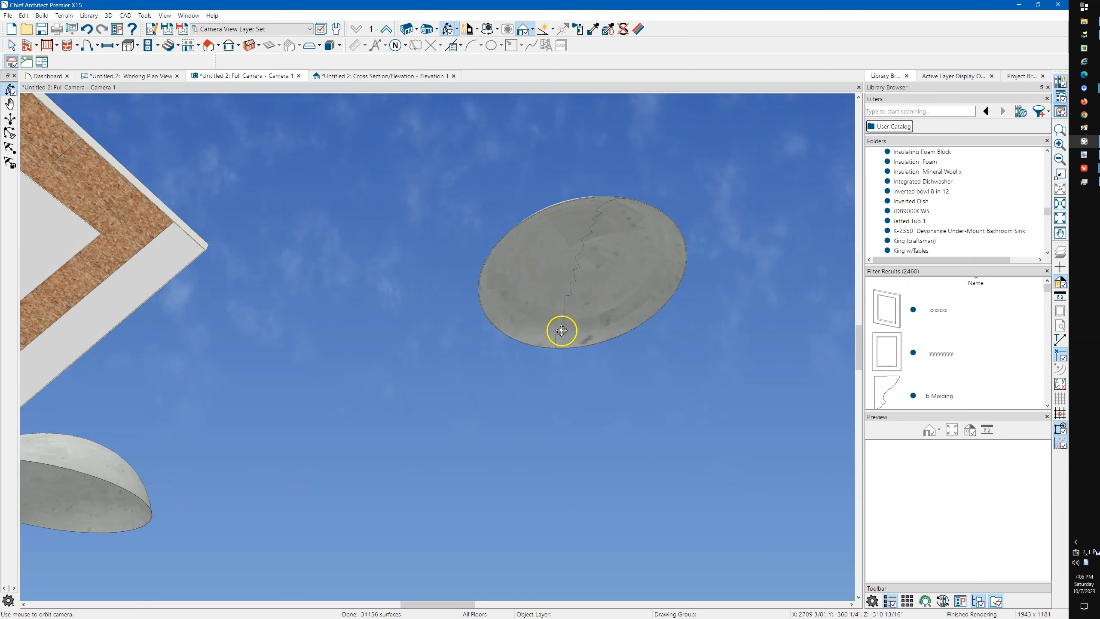
scroll(560, 339, "down", 2)
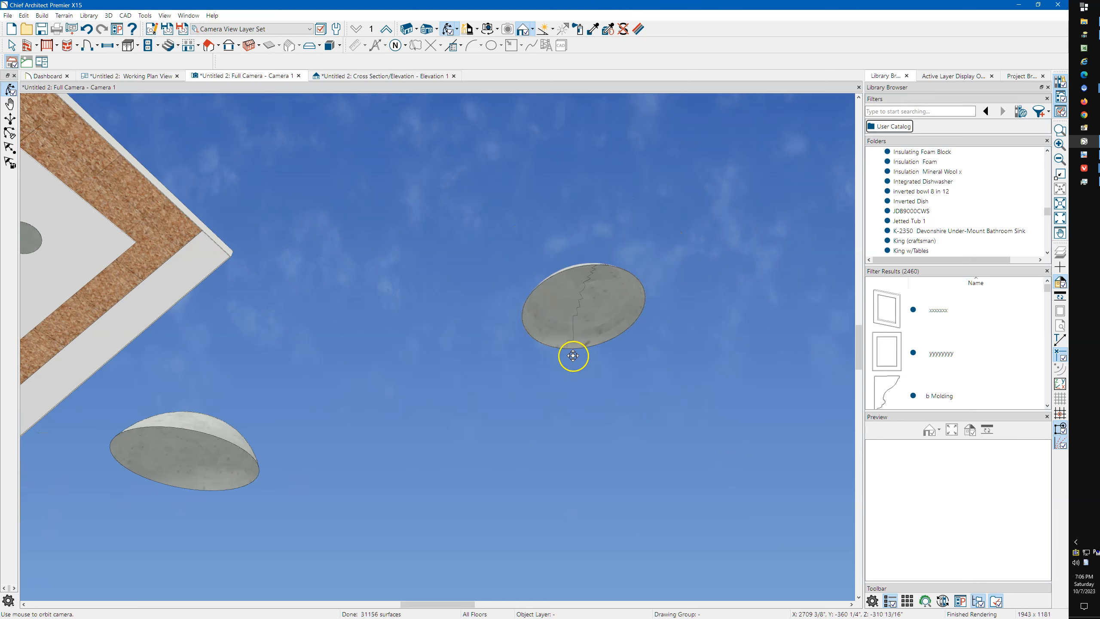
scroll(619, 264, "down", 3)
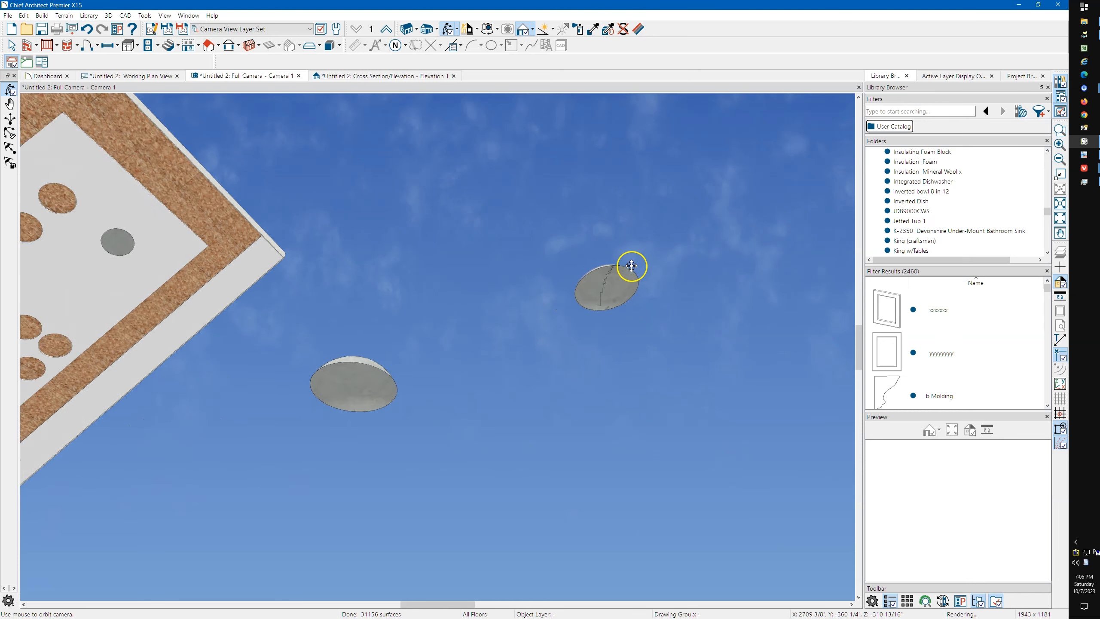
Examine the dish by the wall and the whole perforated ceiling together with the freestanding dishes from below
left_click_drag(412, 369, 442, 313)
scroll(676, 289, "down", 3)
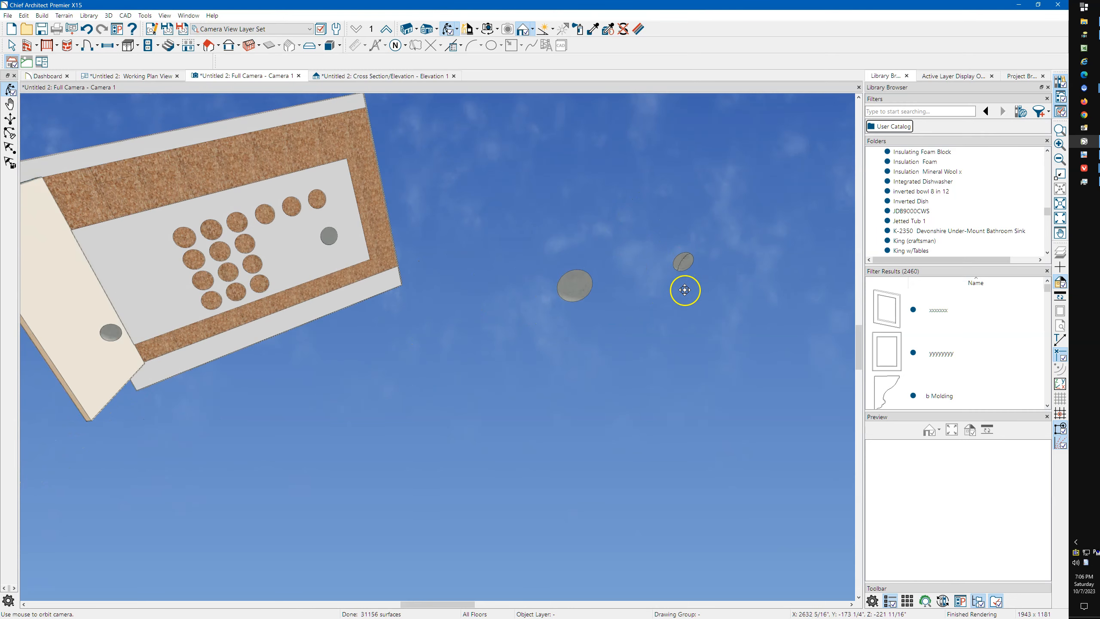
scroll(113, 336, "up", 4)
scroll(113, 336, "up", 2)
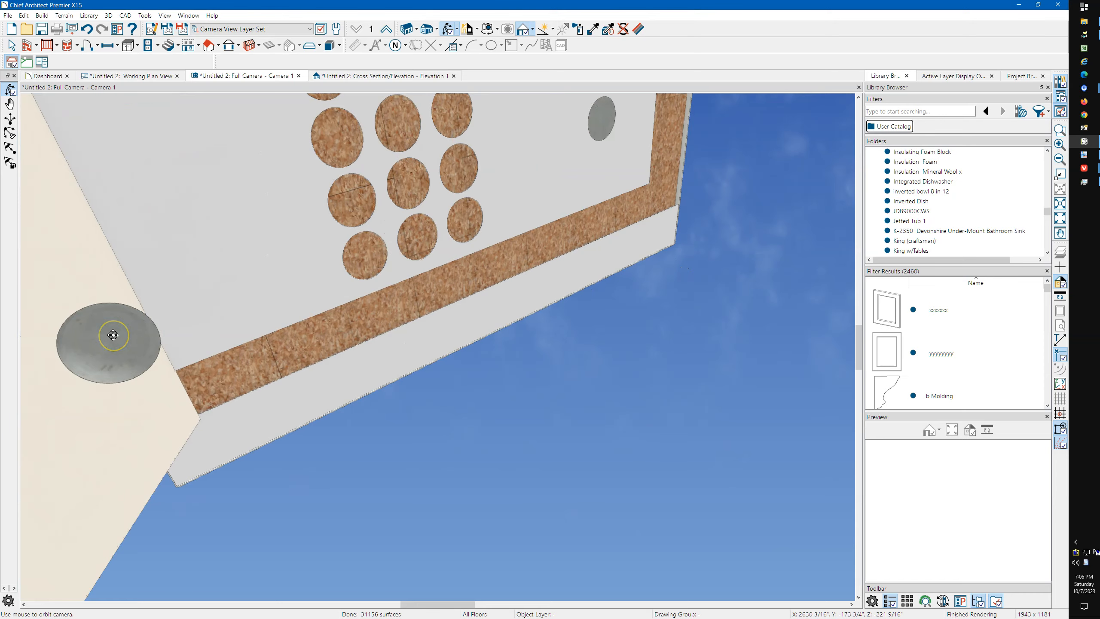
scroll(109, 337, "down", 4)
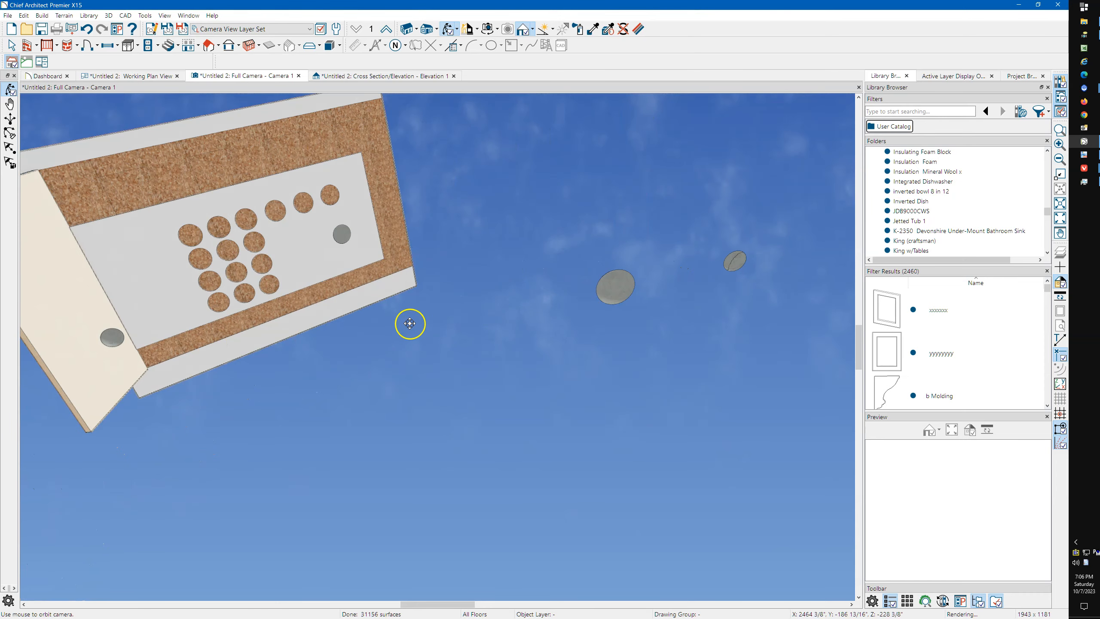
left_click_drag(410, 323, 467, 331)
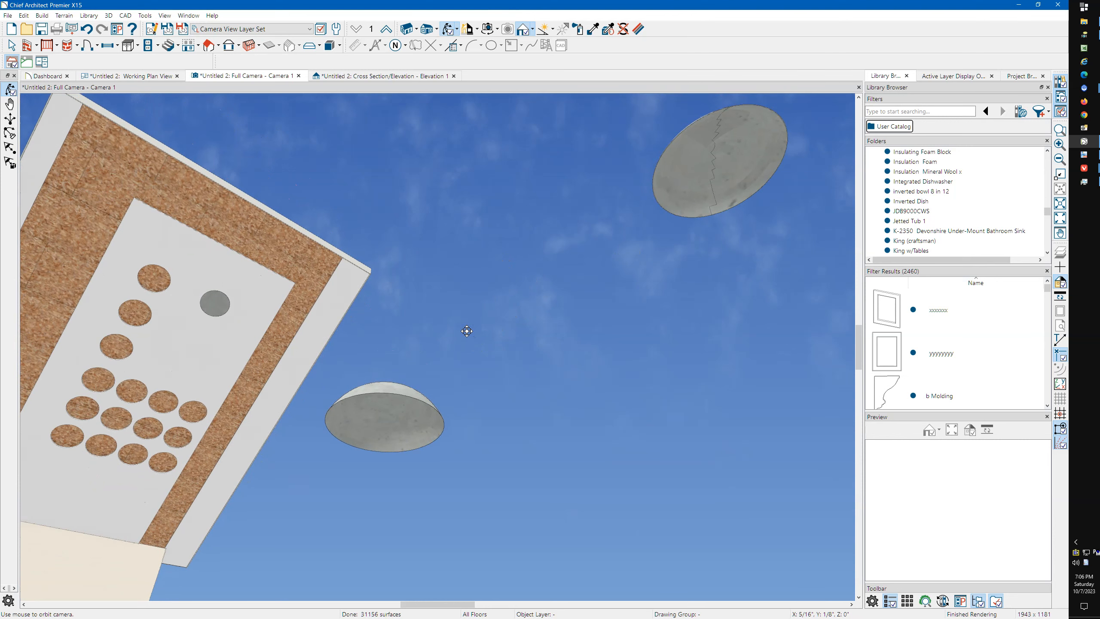
scroll(467, 331, "down", 6)
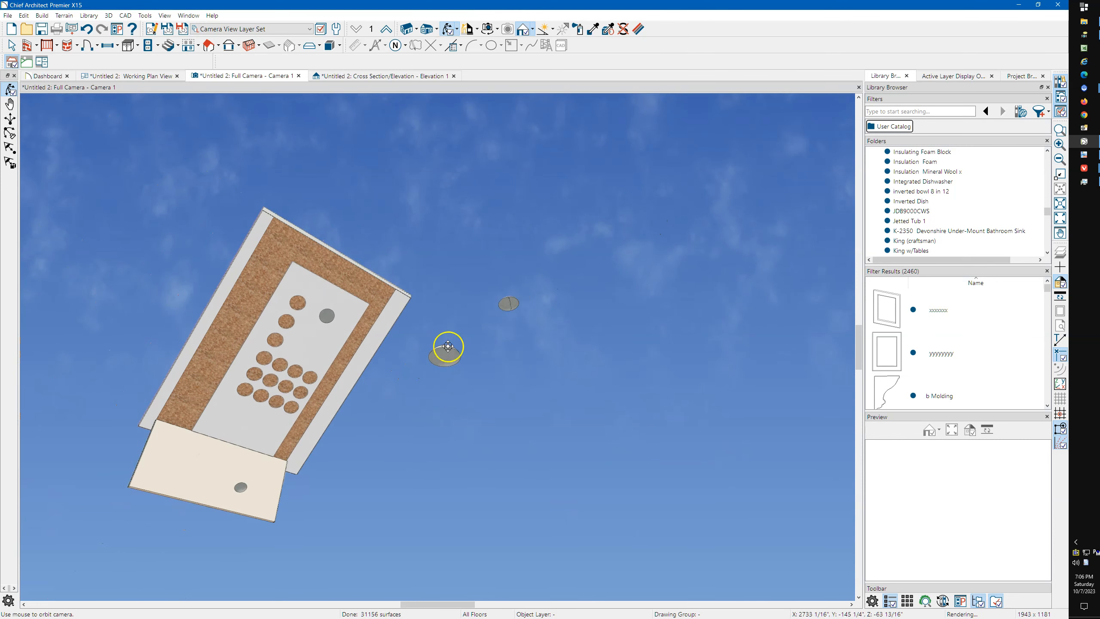
left_click_drag(370, 391, 392, 404)
scroll(510, 357, "down", 2)
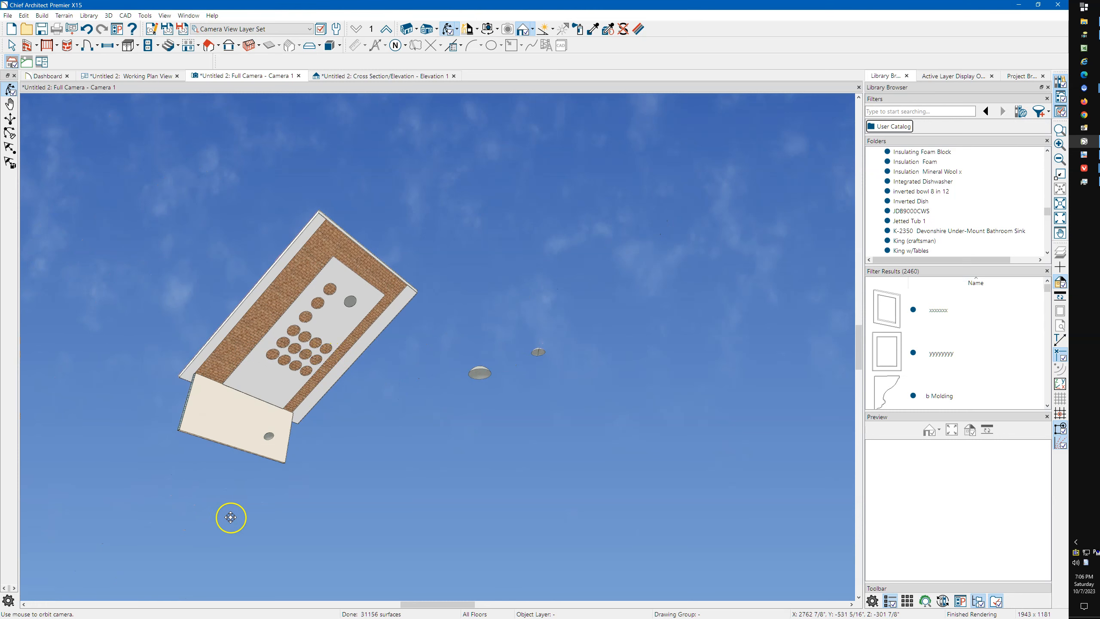